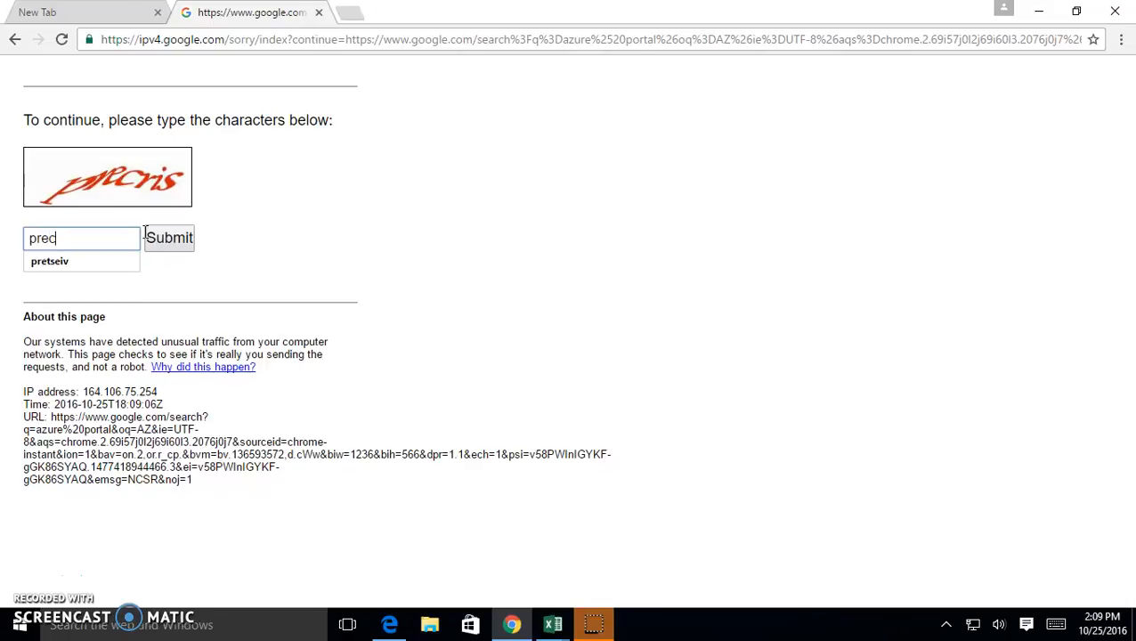
# - Submit the search verification, open the Microsoft Azure Portal, and sign in with the saved school account
pyautogui.click(148, 239)
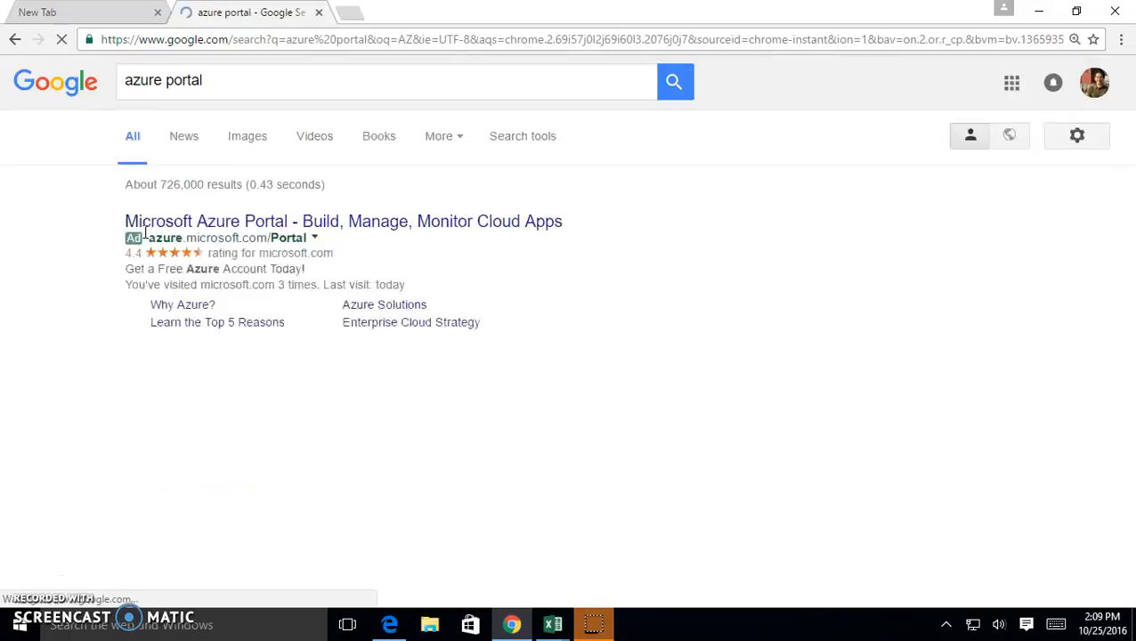
pyautogui.click(185, 363)
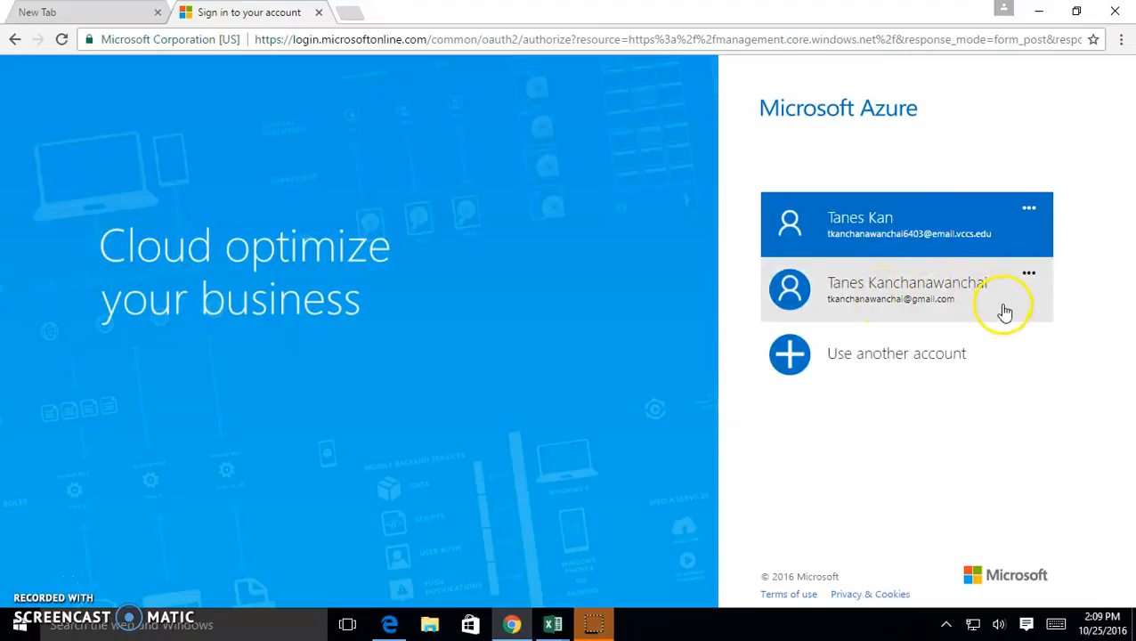
pyautogui.click(984, 220)
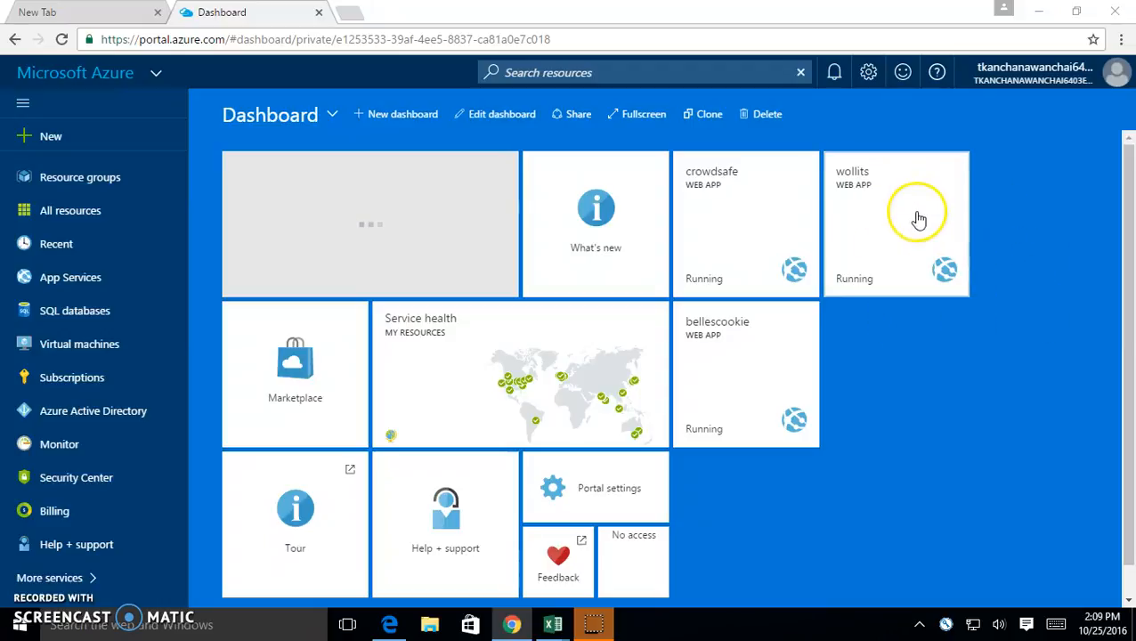
# - Open the wollits web app from the dashboard and review its overview details
pyautogui.moveTo(918, 220)
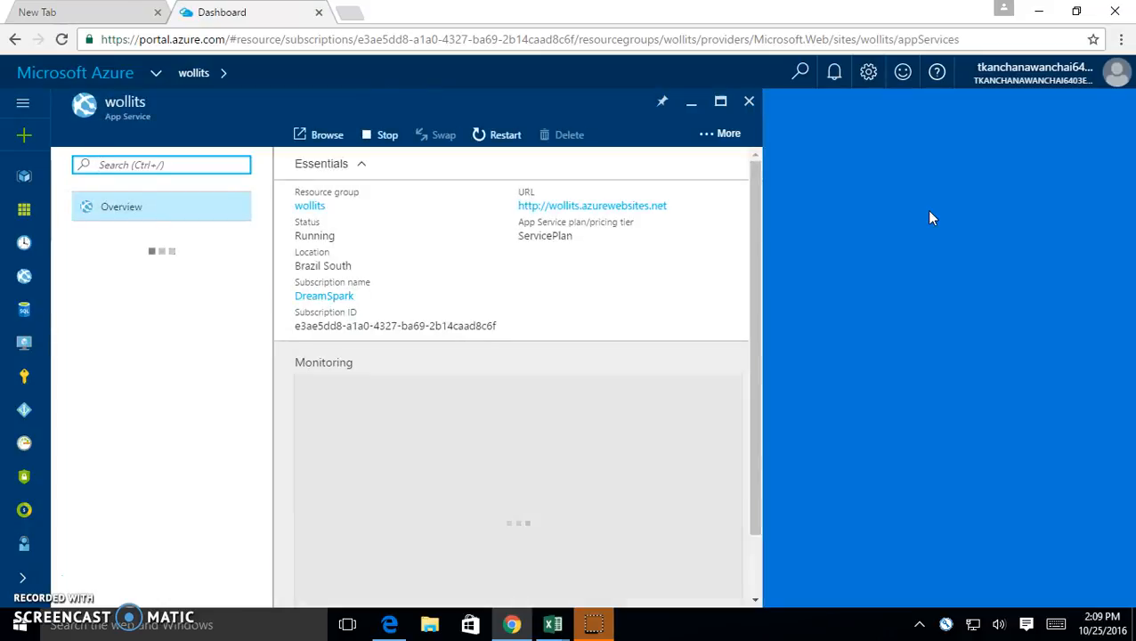
pyautogui.scroll(-1, 688, 215)
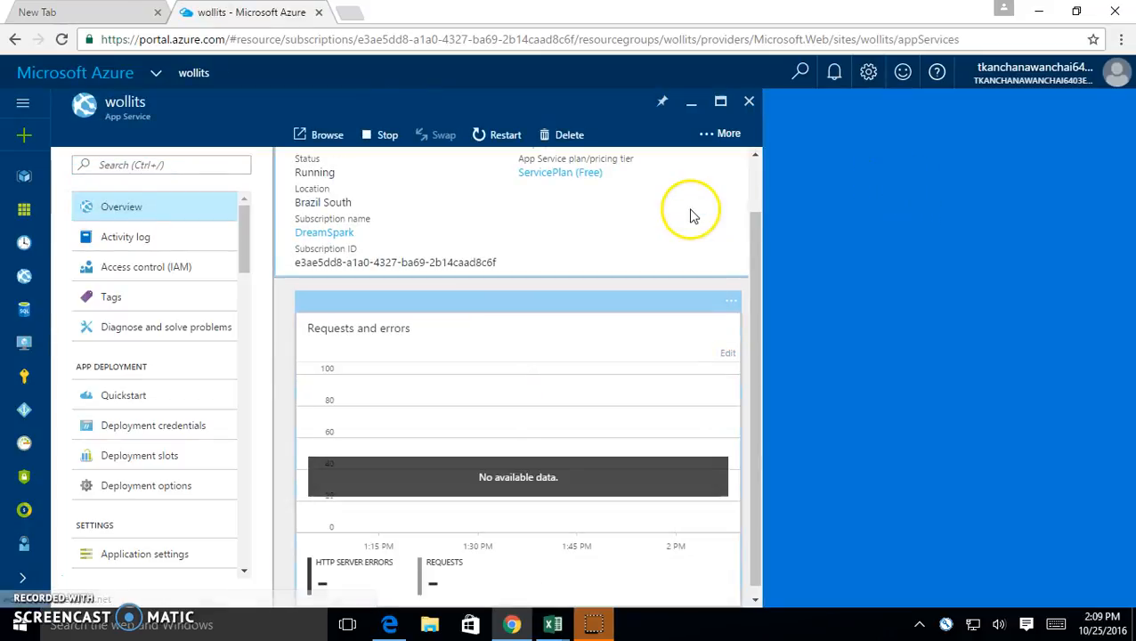
pyautogui.moveTo(759, 241); pyautogui.dragTo(750, 178)
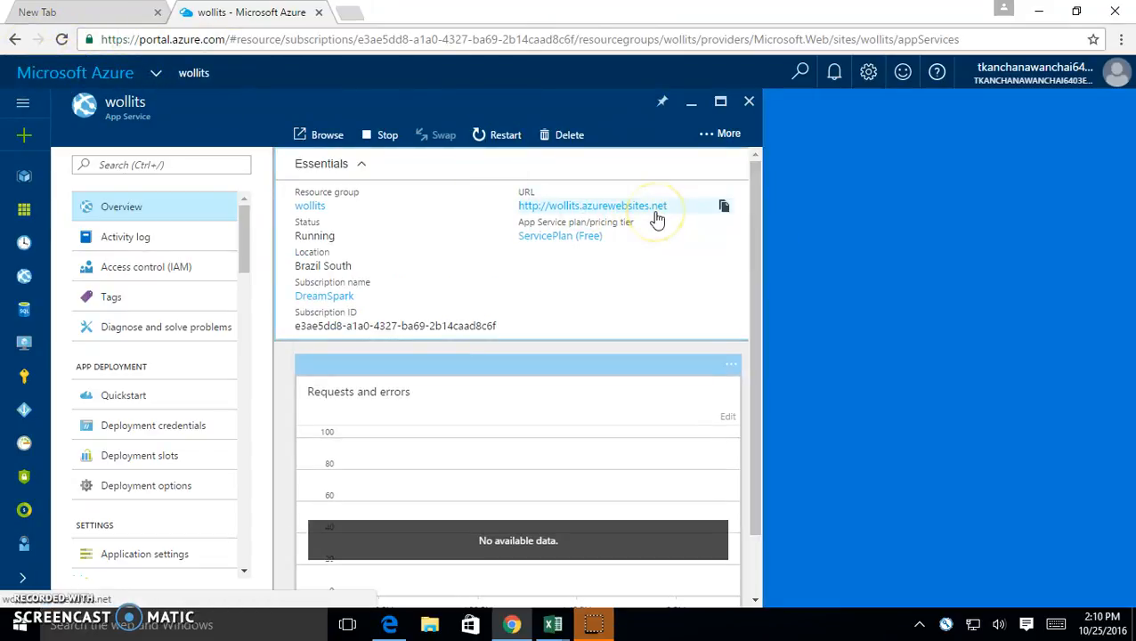
pyautogui.moveTo(246, 246); pyautogui.dragTo(248, 203)
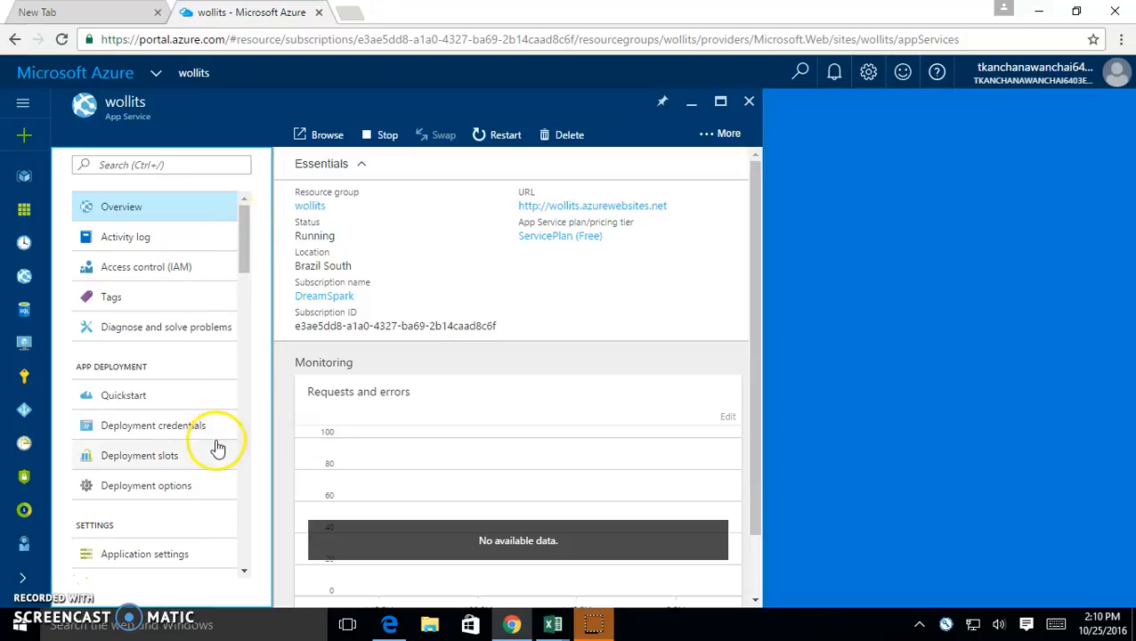
# - Examine the deployment options of the wollits web app, including its performance test configuration
pyautogui.click(171, 495)
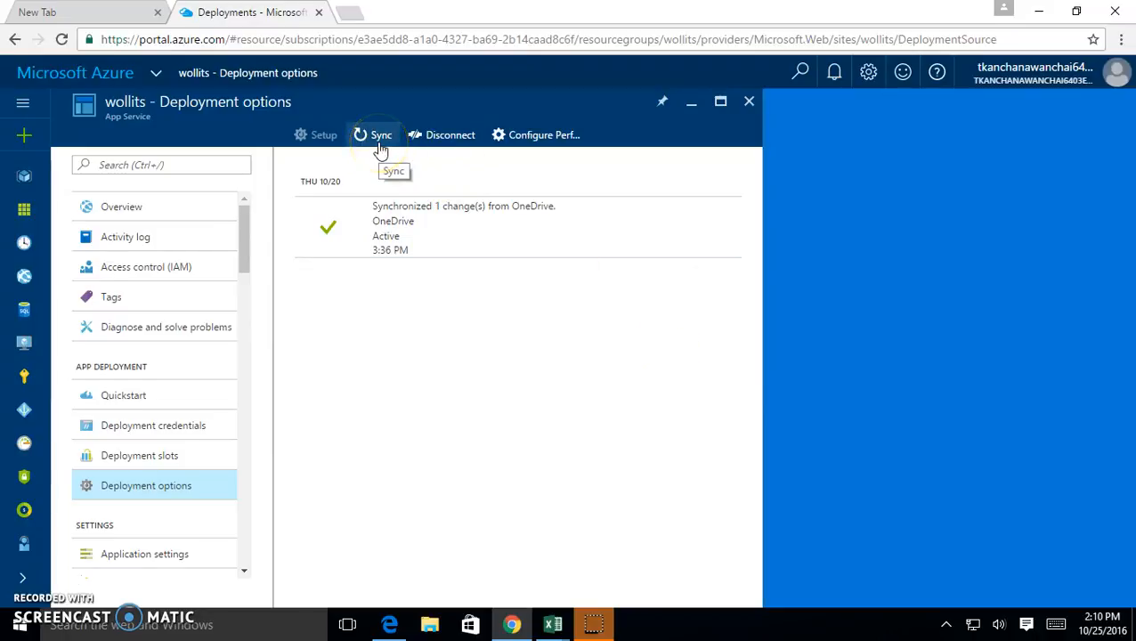
pyautogui.click(515, 143)
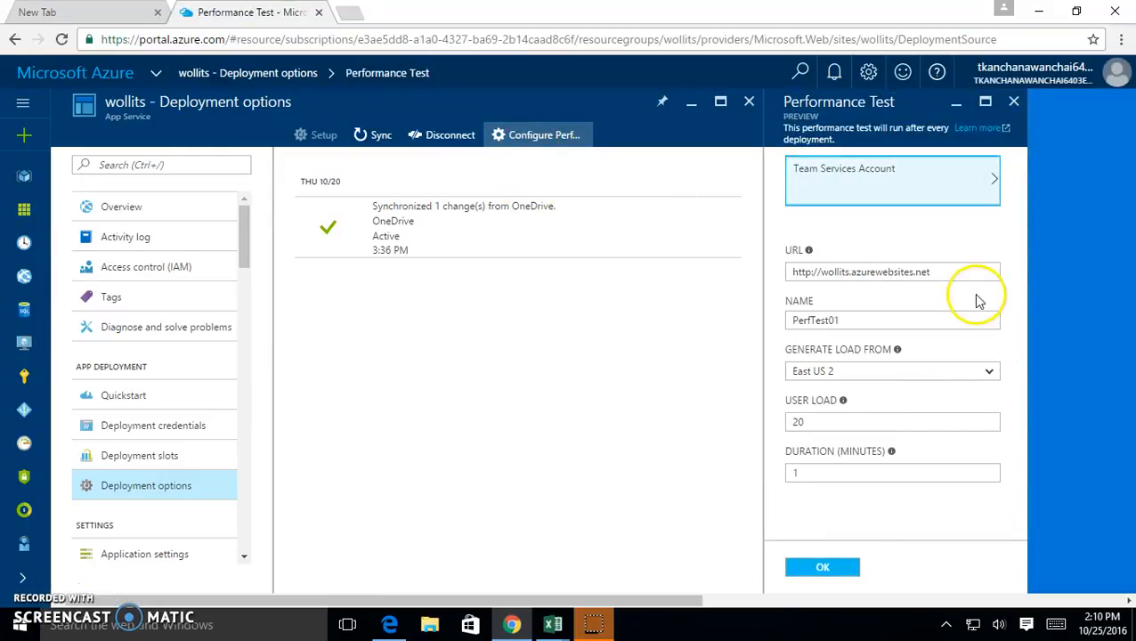
pyautogui.click(977, 245)
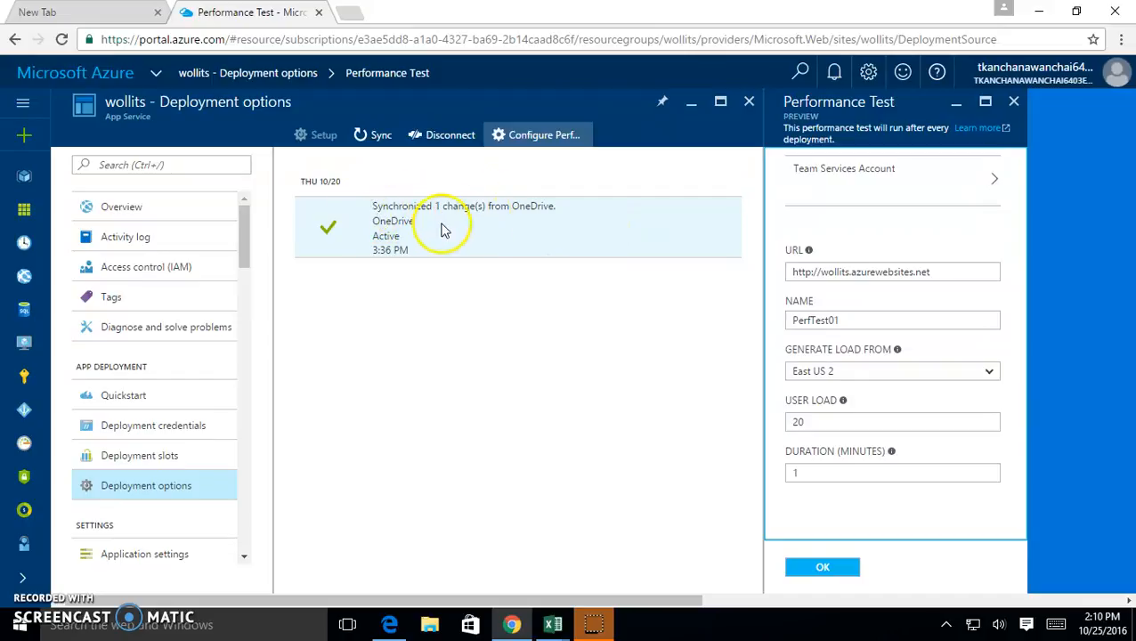
pyautogui.click(294, 141)
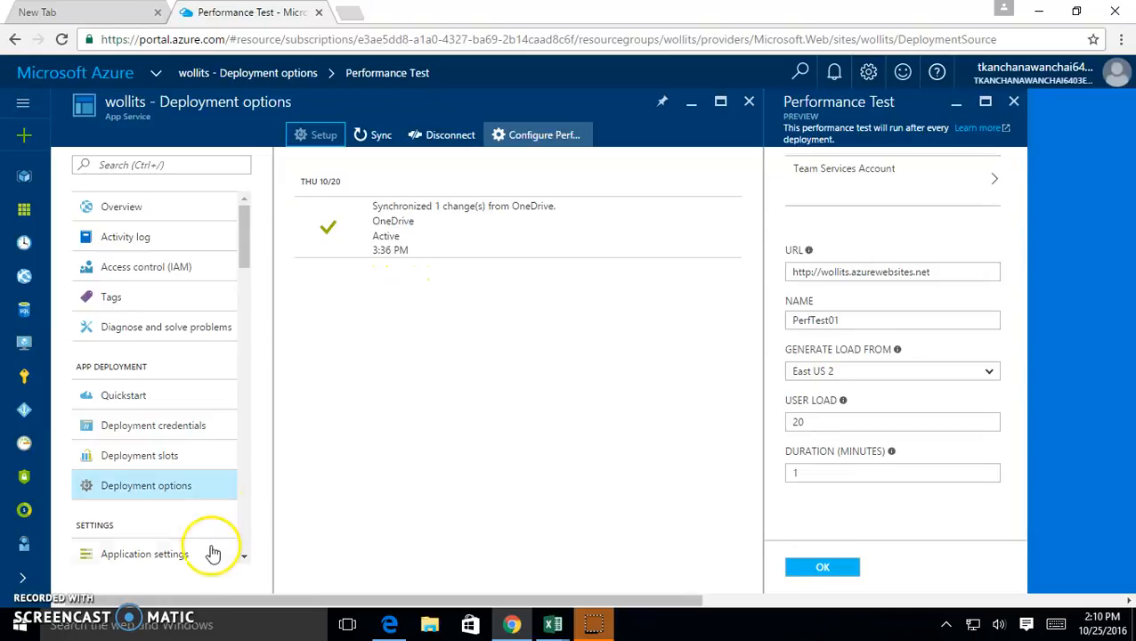
pyautogui.scroll(-2, 218, 517)
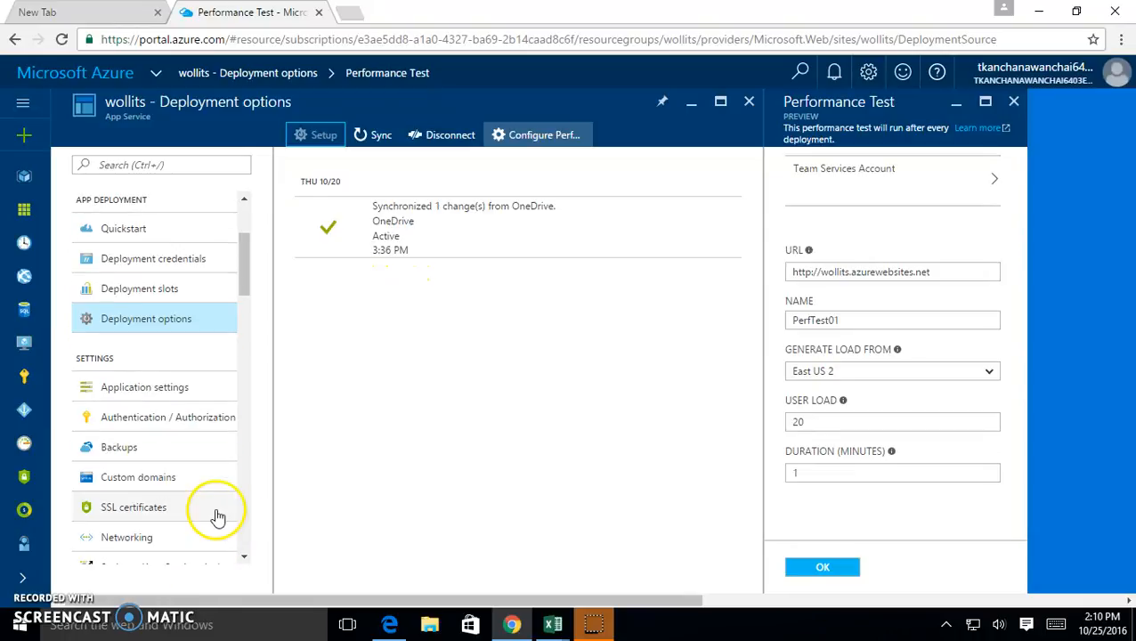
pyautogui.scroll(3, 233, 350)
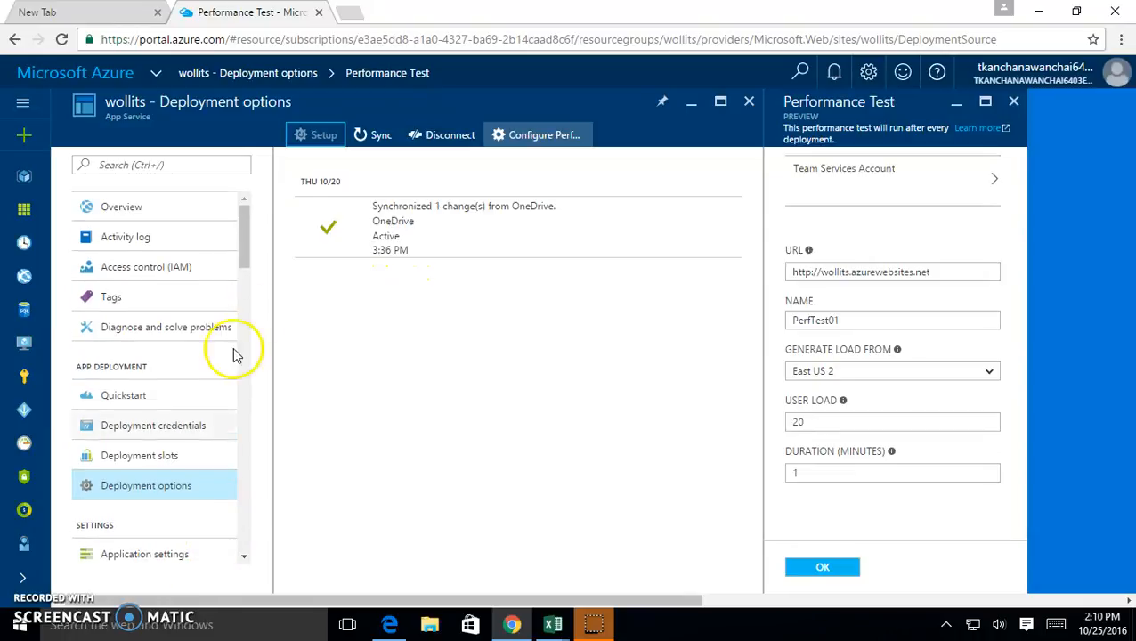
# - Create a Web App named javatutorial with a new resource group named javatutorial, pinned to the dashboard
pyautogui.click(44, 139)
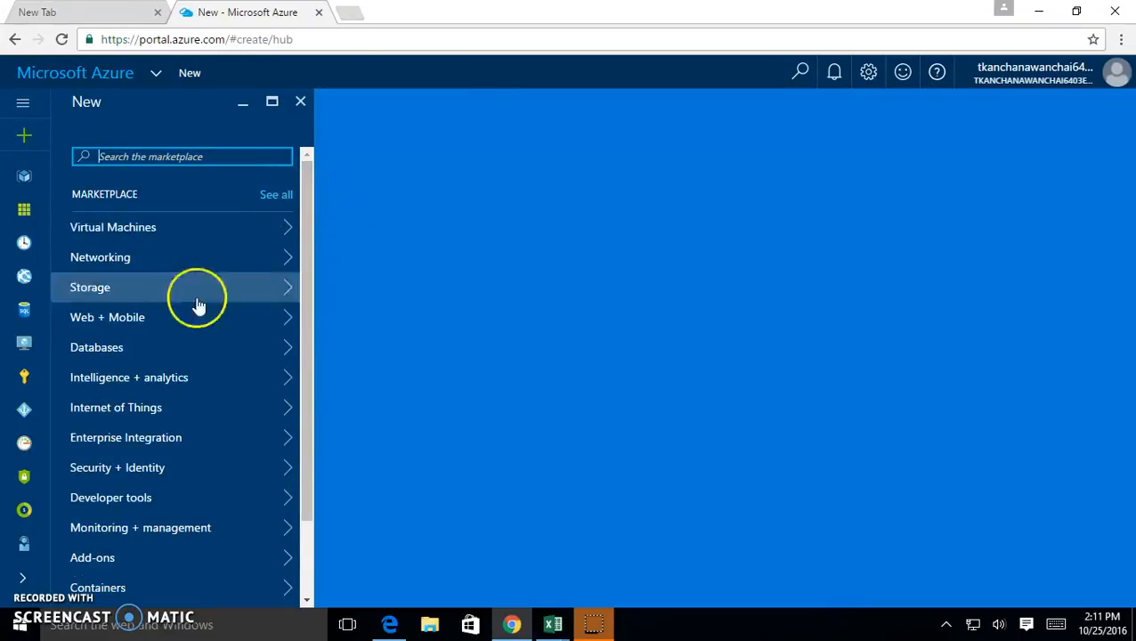
pyautogui.click(174, 330)
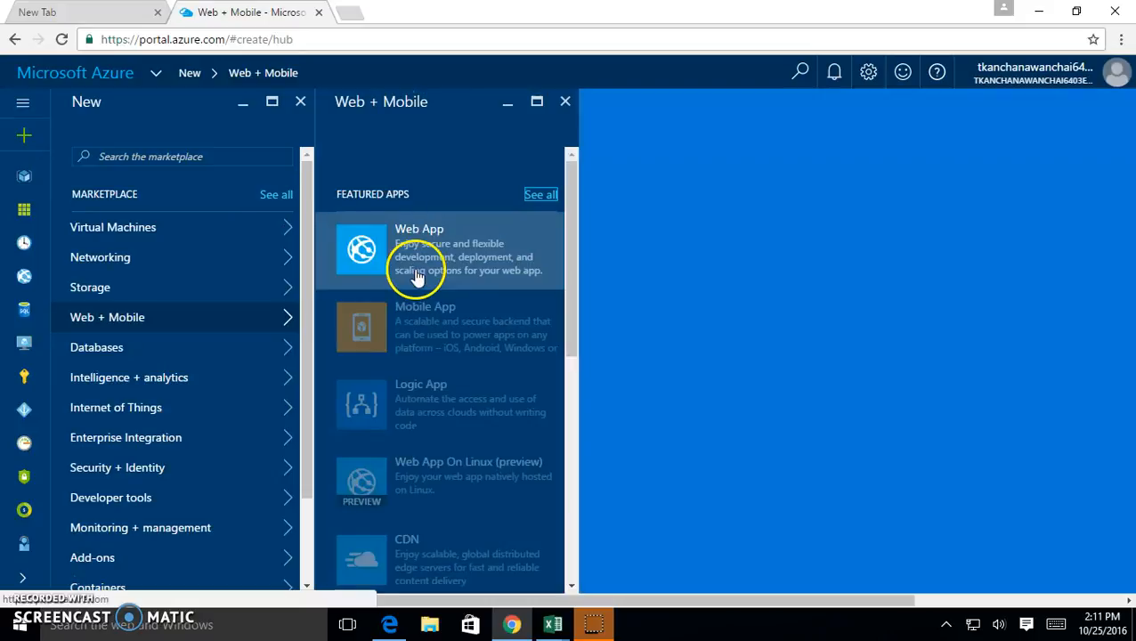
pyautogui.click(417, 277)
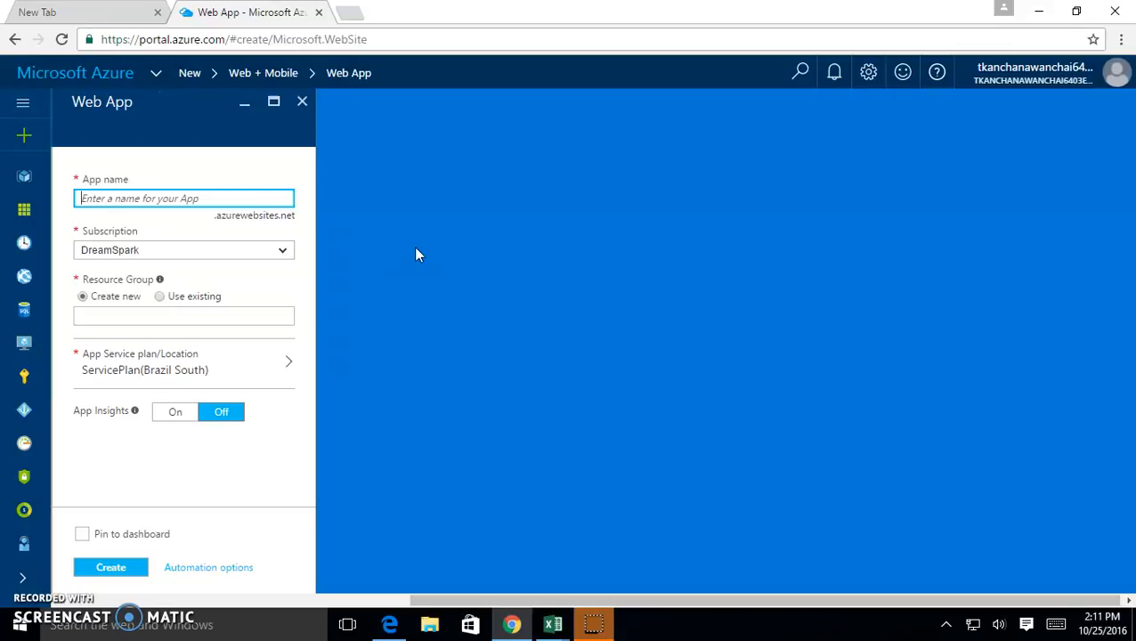
pyautogui.write('javatutorial')
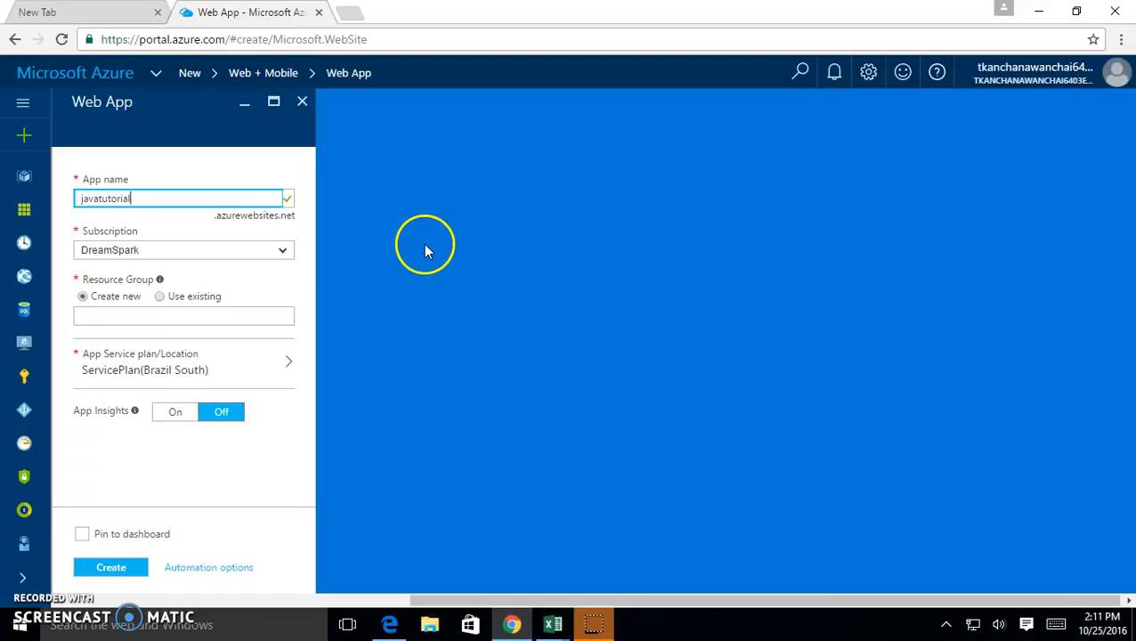
pyautogui.click(162, 317)
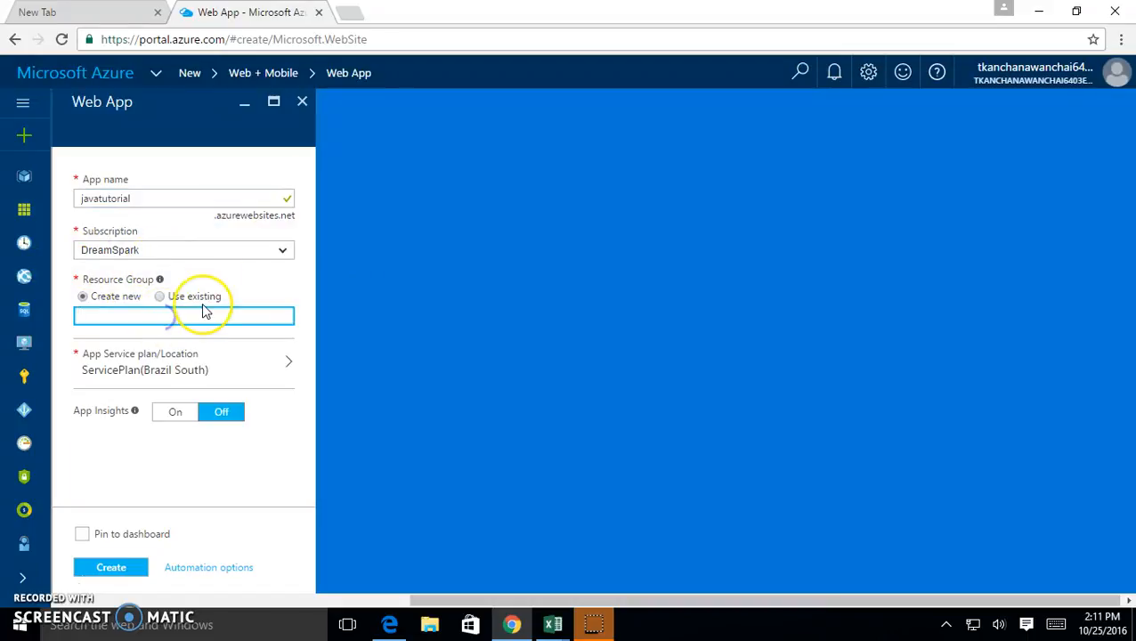
pyautogui.write('javatutorial')
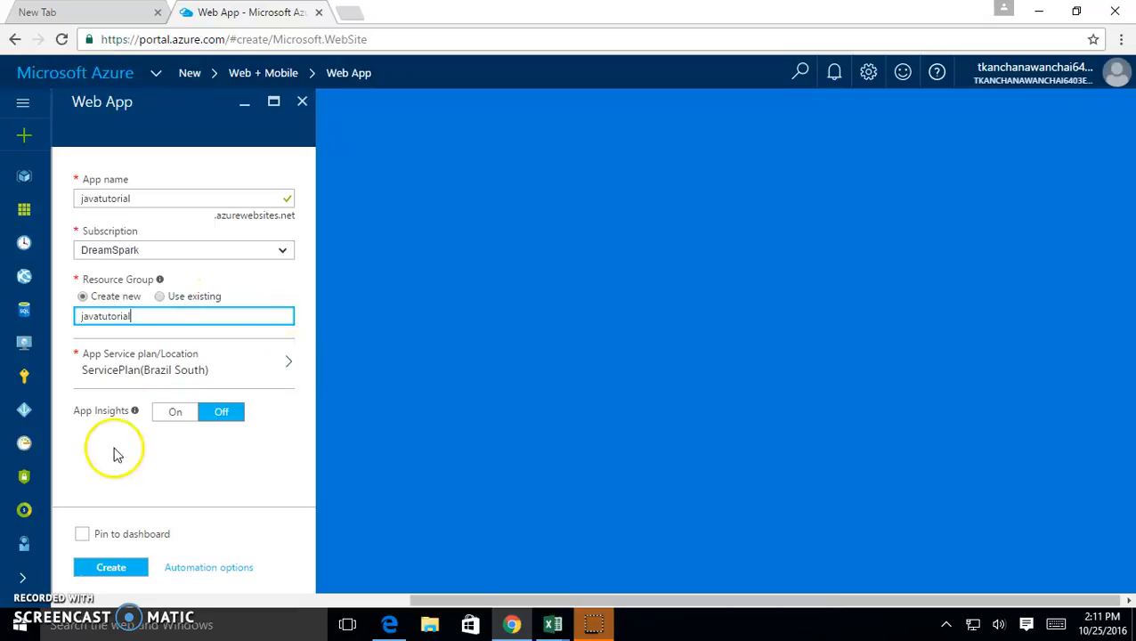
pyautogui.click(82, 534)
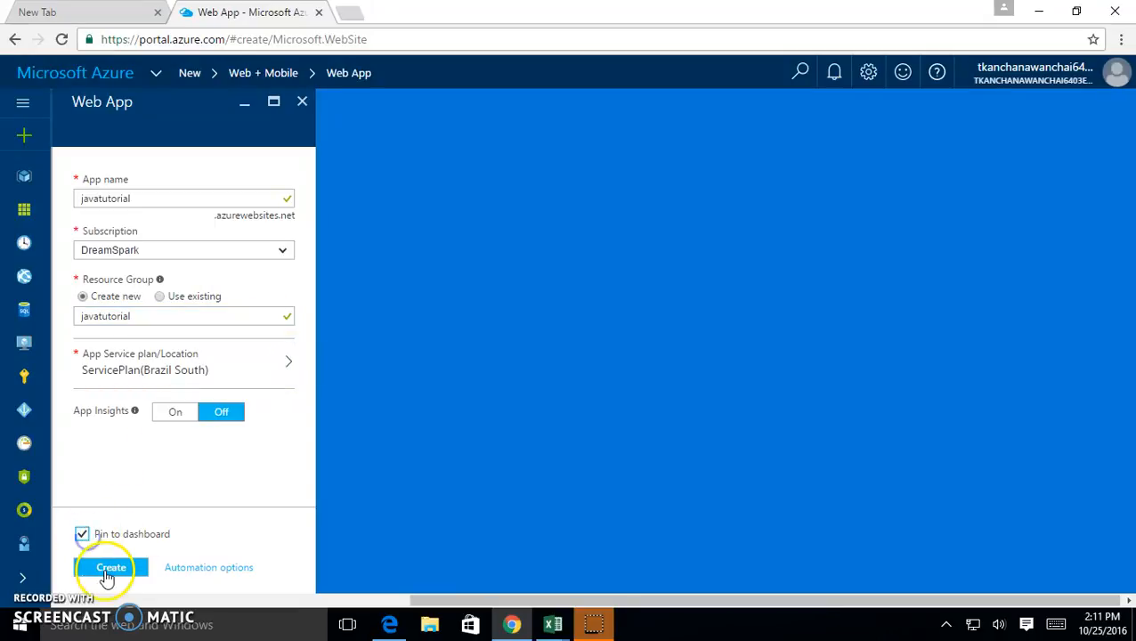
pyautogui.click(109, 570)
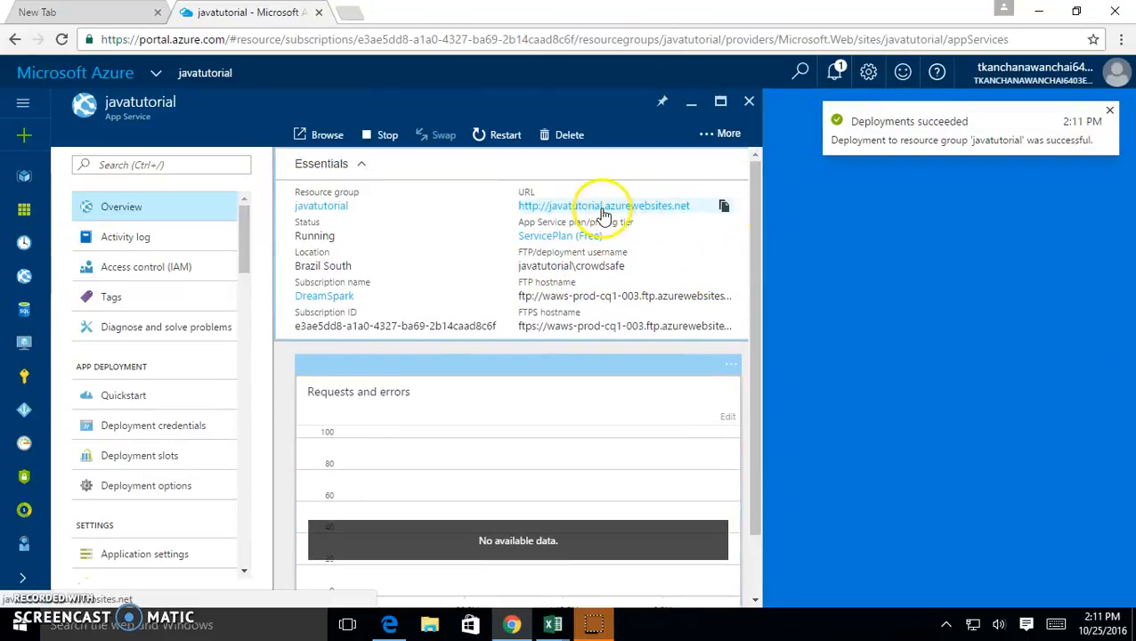
# - Open the javatutorial web app's URL and look over its default page
pyautogui.click(704, 210)
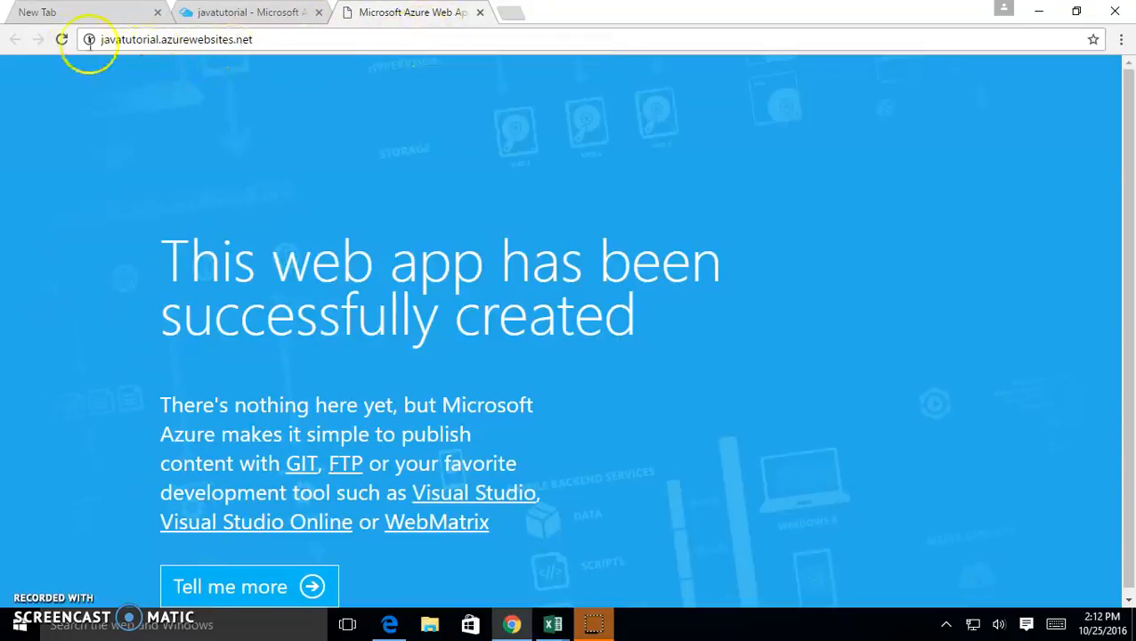
pyautogui.scroll(-1, 526, 172)
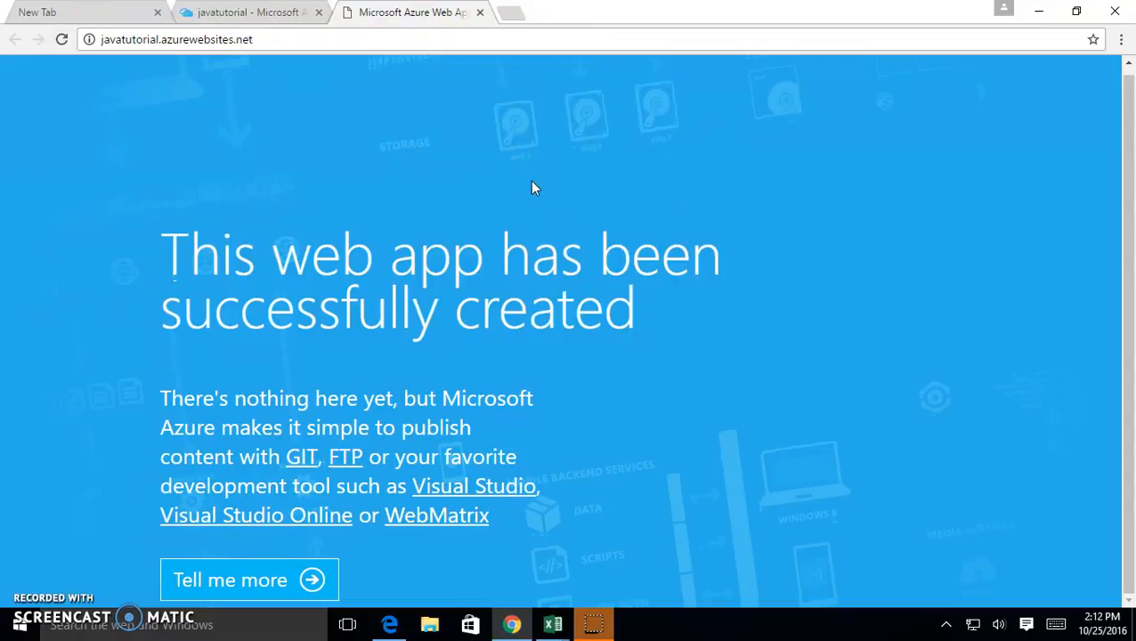
pyautogui.scroll(1, 530, 183)
# - Set OneDrive as the deployment source of the javatutorial web app, using the javatutorial folder
pyautogui.click(251, 11)
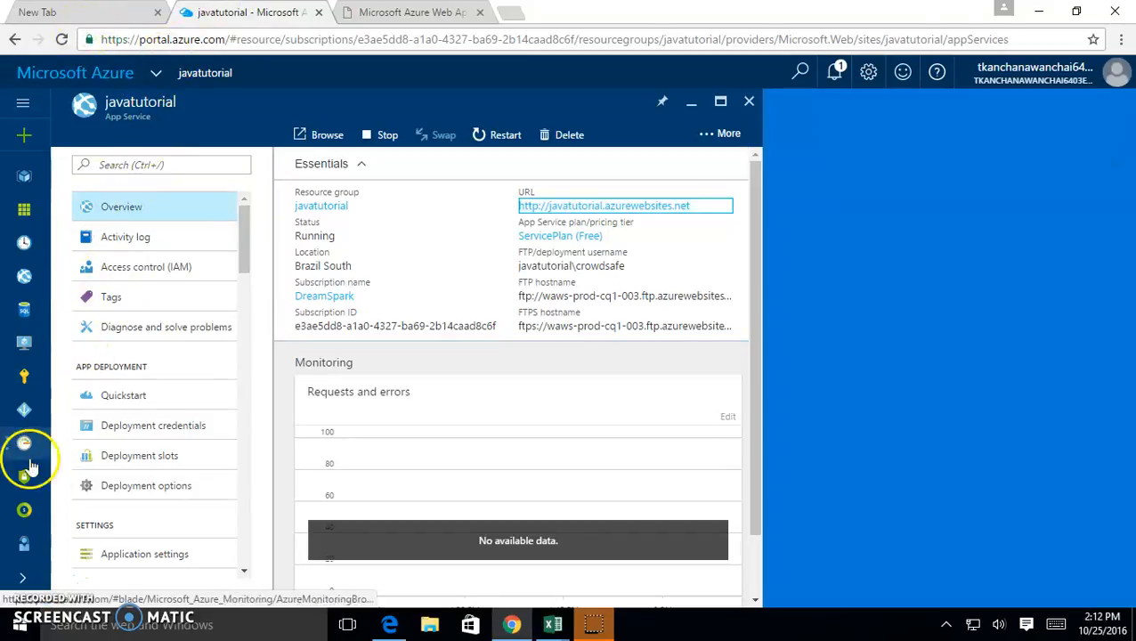
pyautogui.scroll(-2, 228, 437)
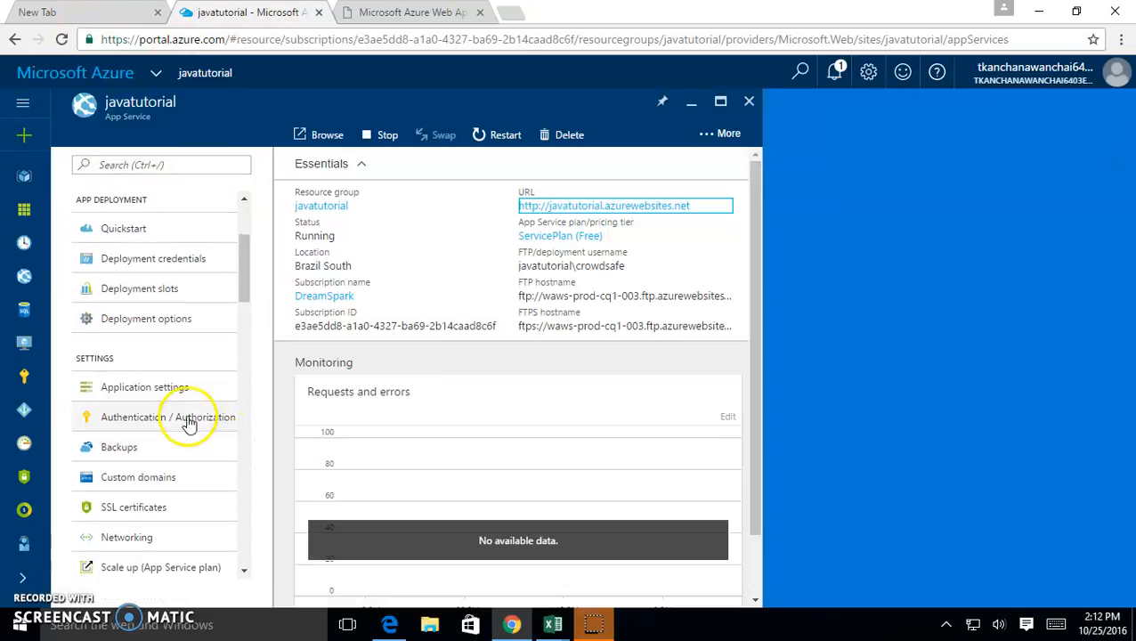
pyautogui.scroll(-1, 196, 450)
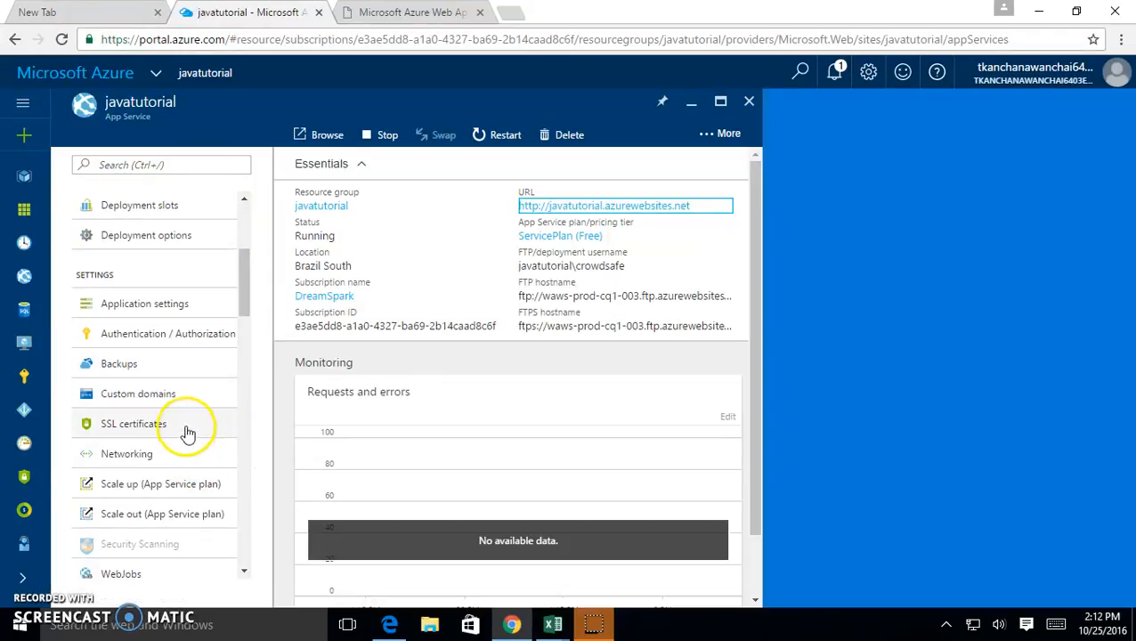
pyautogui.scroll(2, 198, 423)
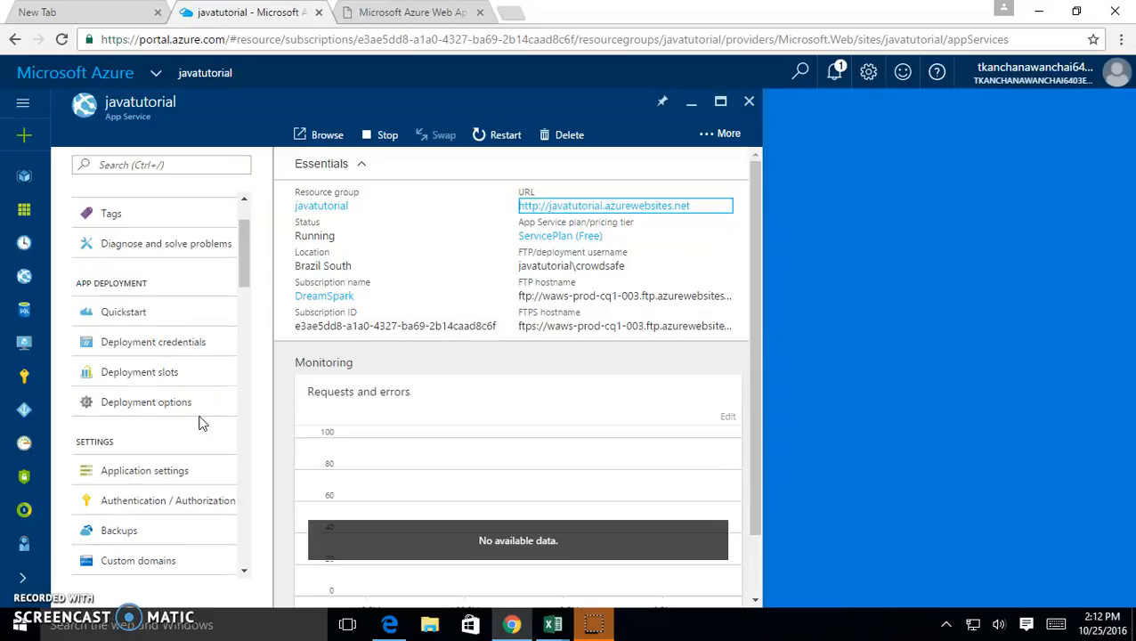
pyautogui.click(181, 403)
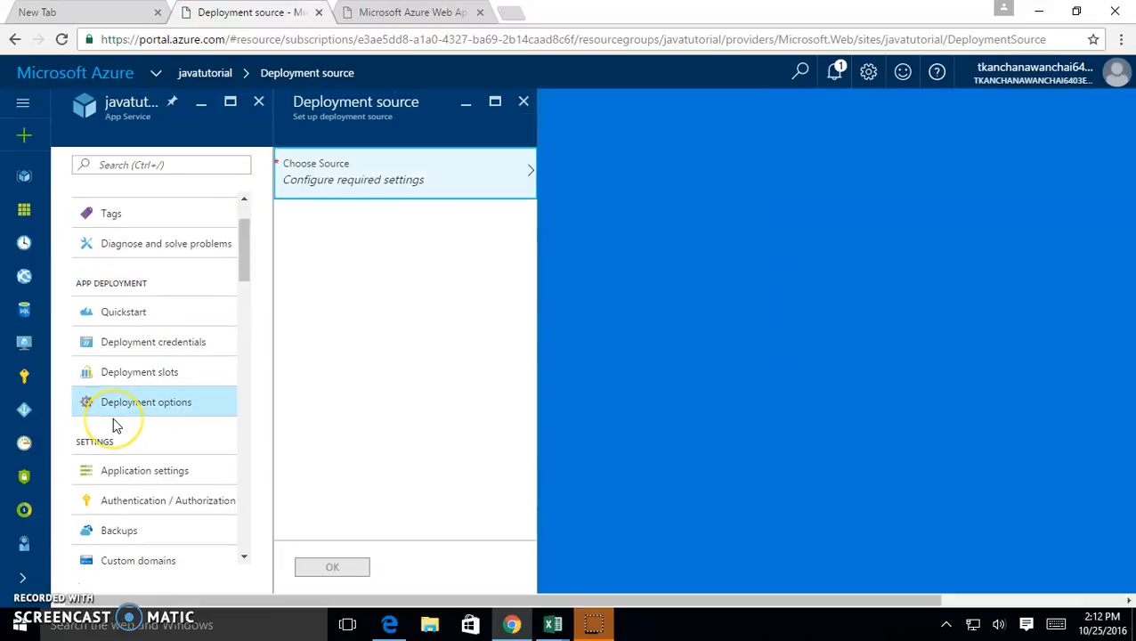
pyautogui.click(489, 177)
pyautogui.click(390, 185)
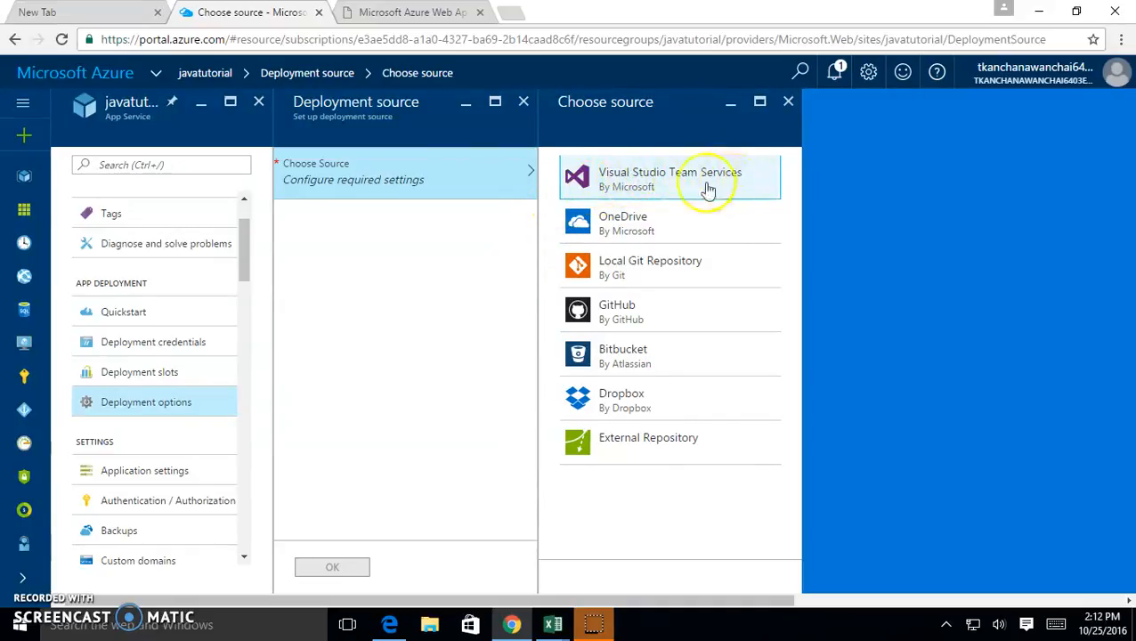
pyautogui.click(675, 227)
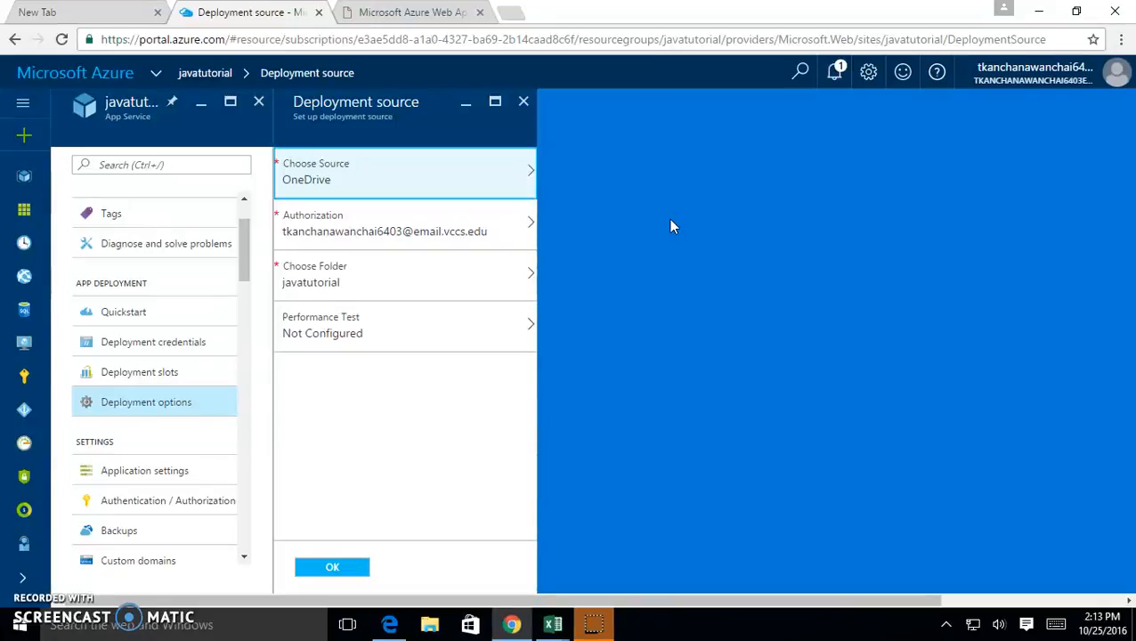
pyautogui.click(335, 568)
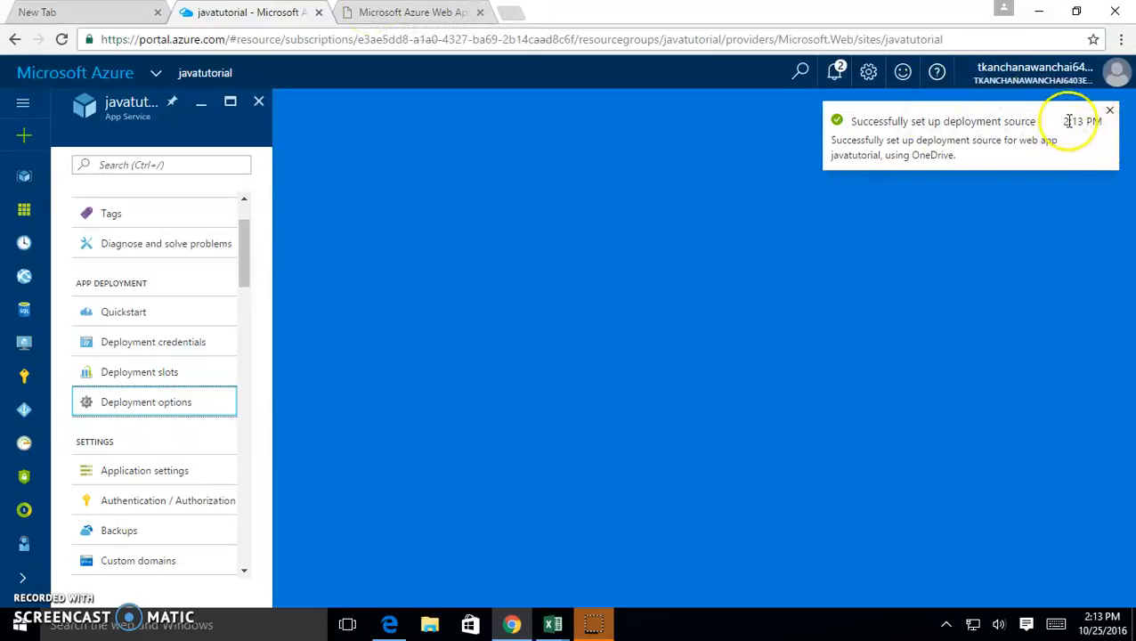
# - Synchronize the javatutorial web app's deployment from the OneDrive repository and open its performance test configuration
pyautogui.click(163, 411)
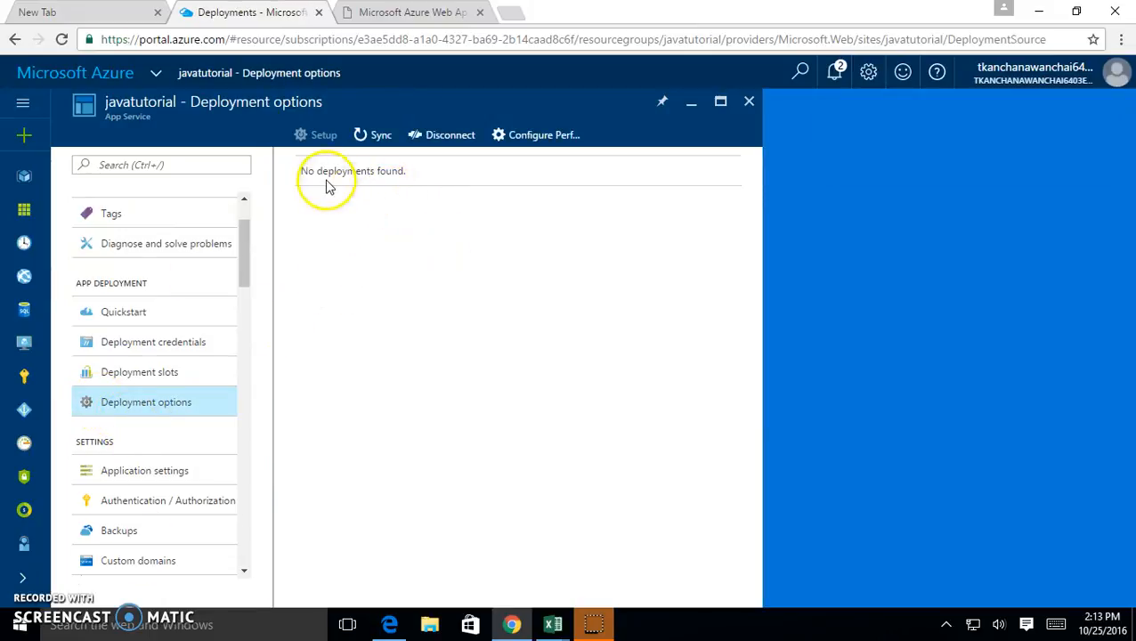
pyautogui.click(382, 136)
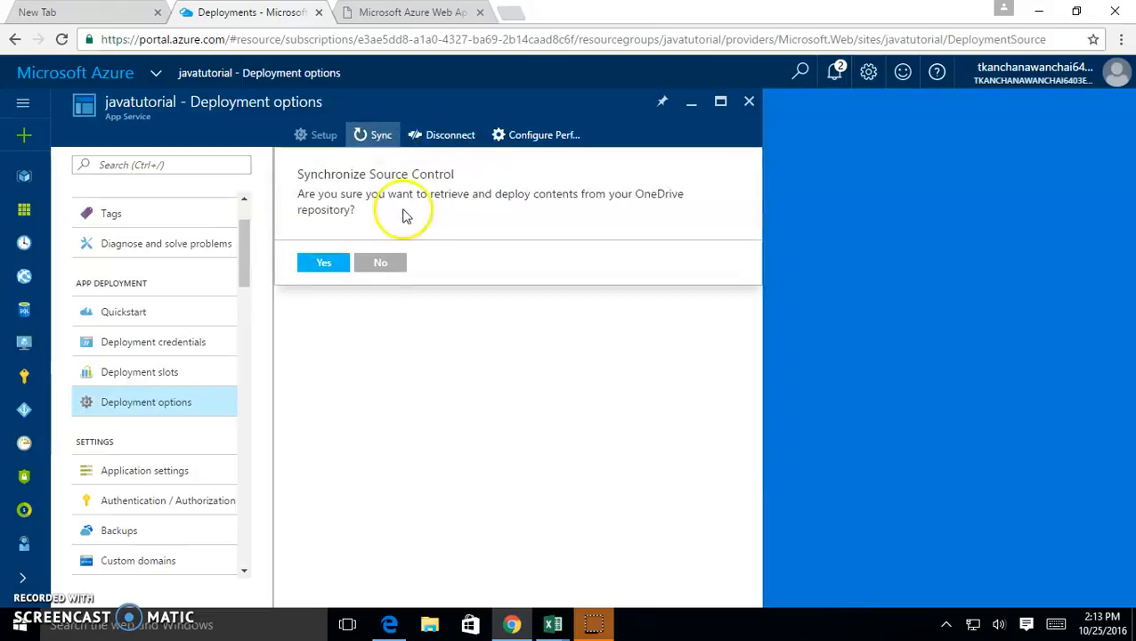
pyautogui.click(322, 263)
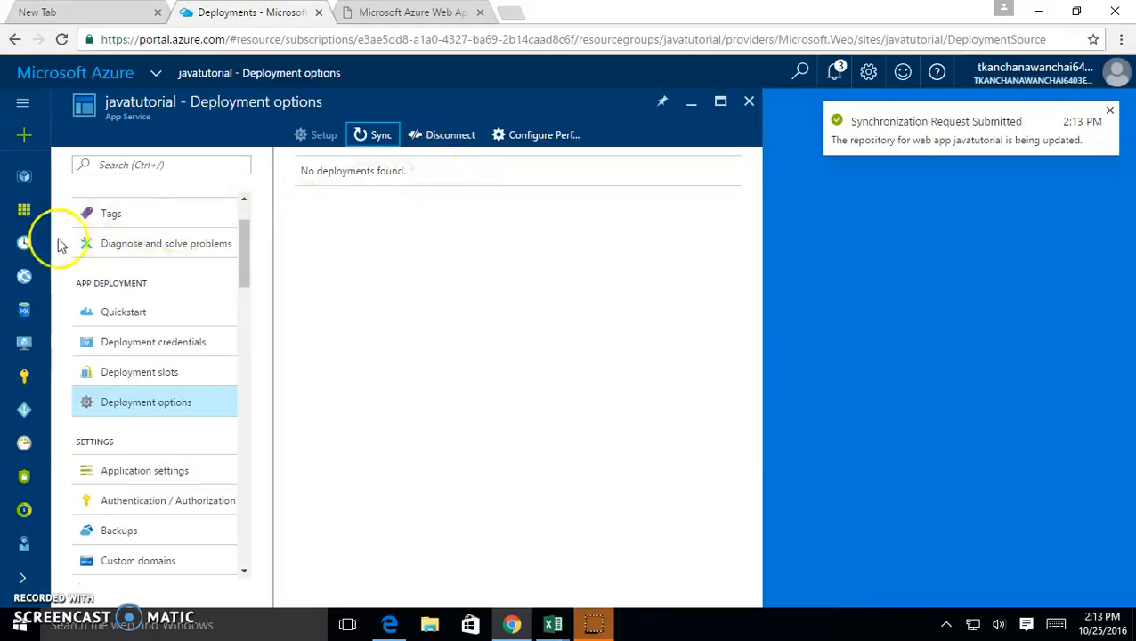
pyautogui.click(554, 140)
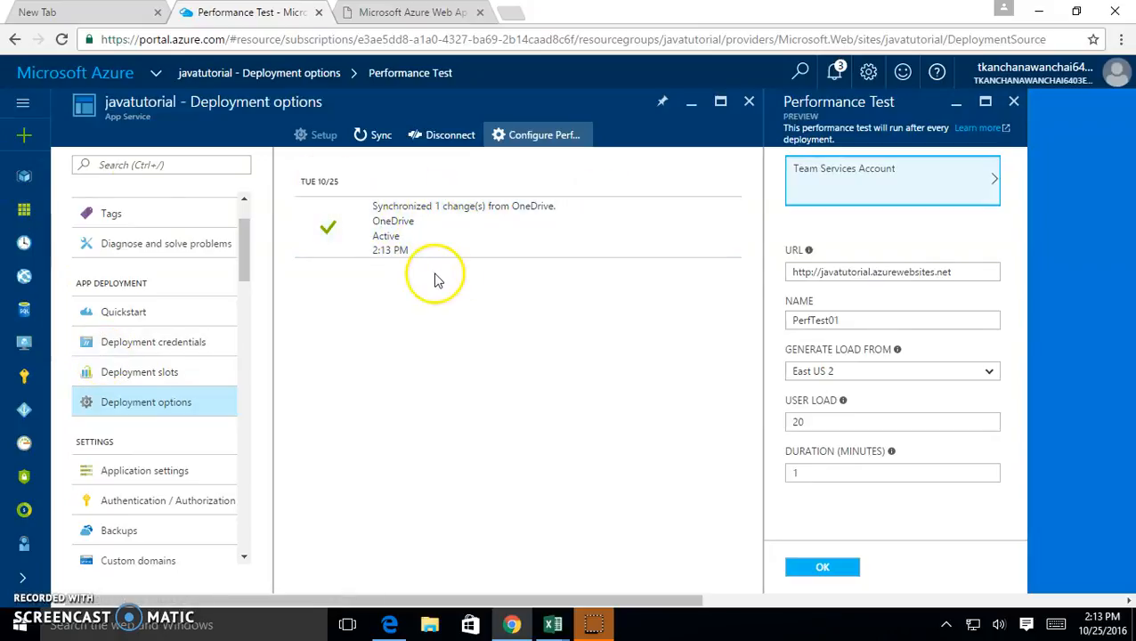
# - Return to the javatutorial site and check which page it serves after the deployment sync
pyautogui.click(448, 325)
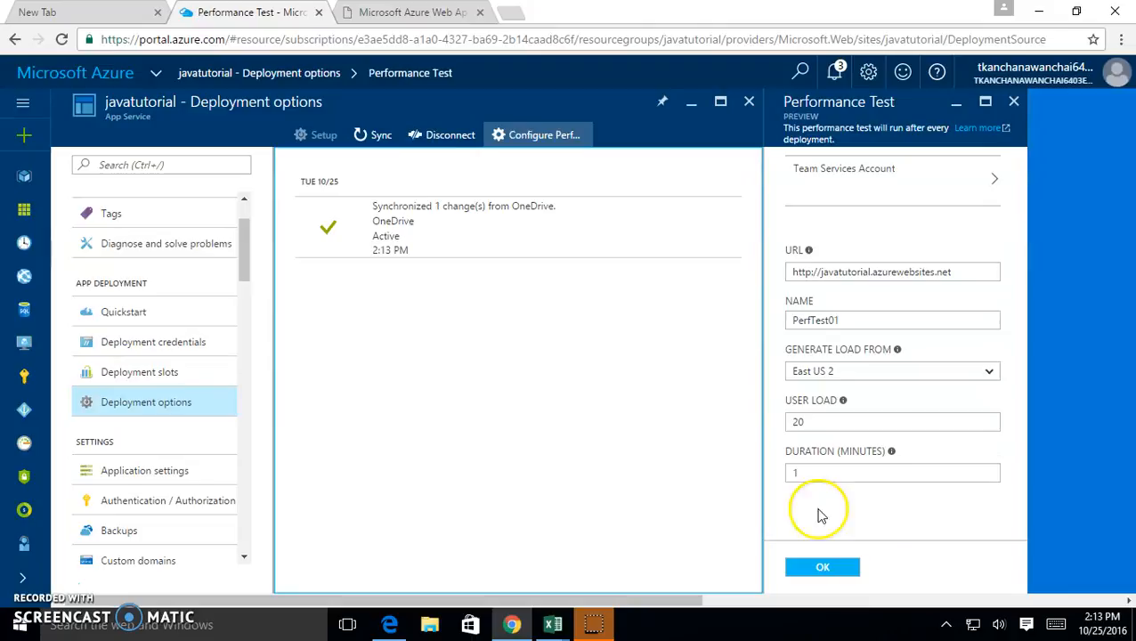
pyautogui.click(425, 15)
pyautogui.click(251, 13)
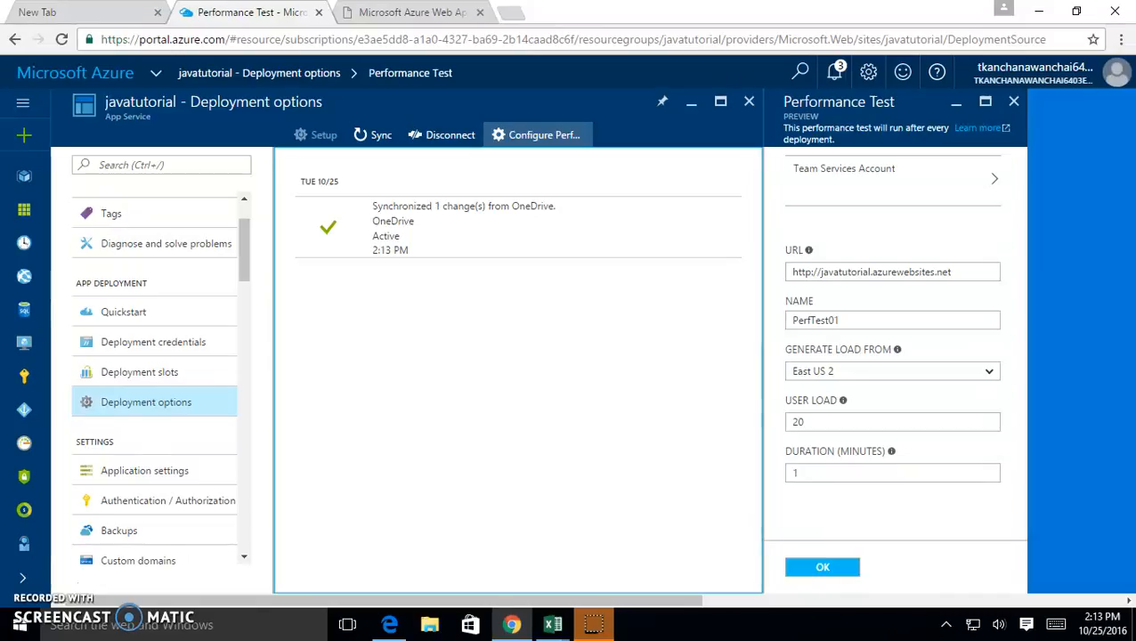
pyautogui.click(397, 13)
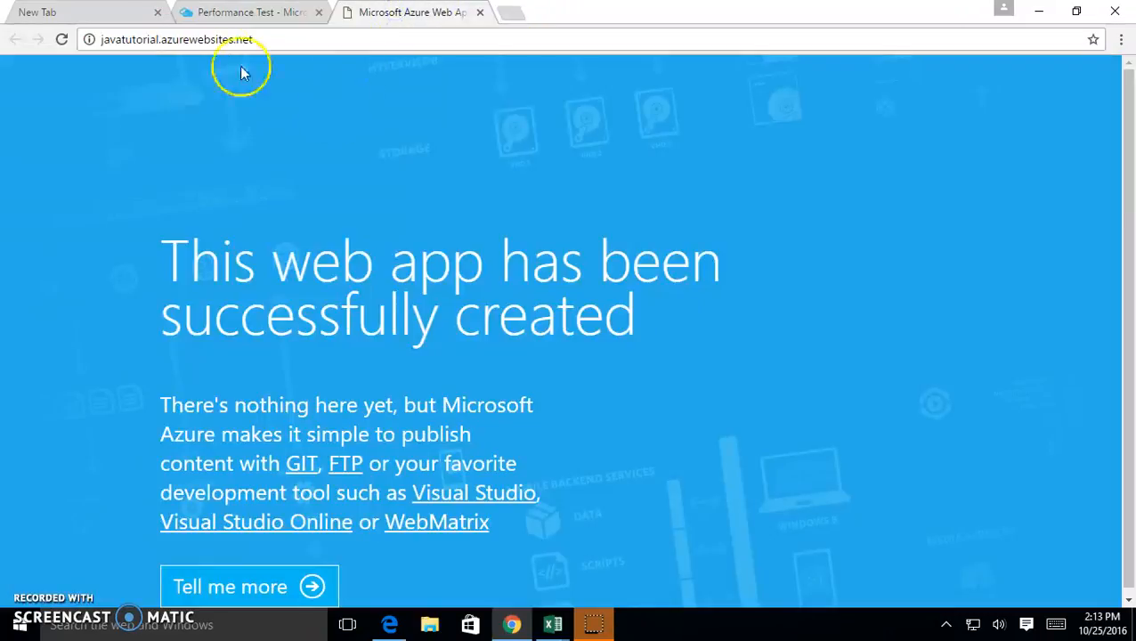
# - Search the web for onedrive in a new browser tab, open the Microsoft OneDrive site and go to the account's files
pyautogui.click(515, 13)
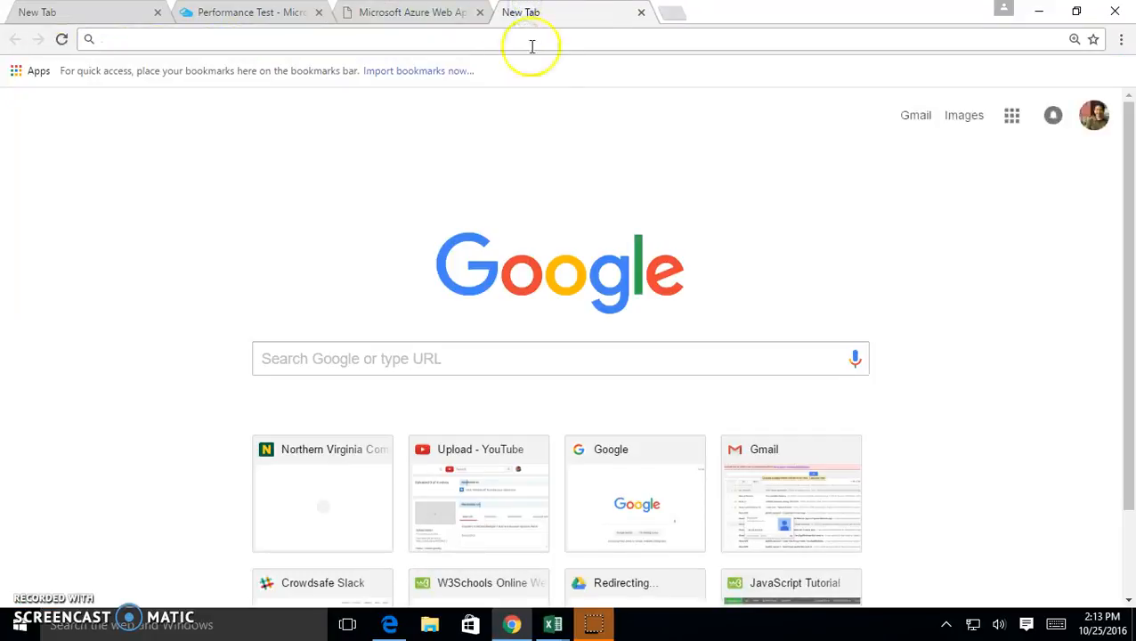
pyautogui.write('one')
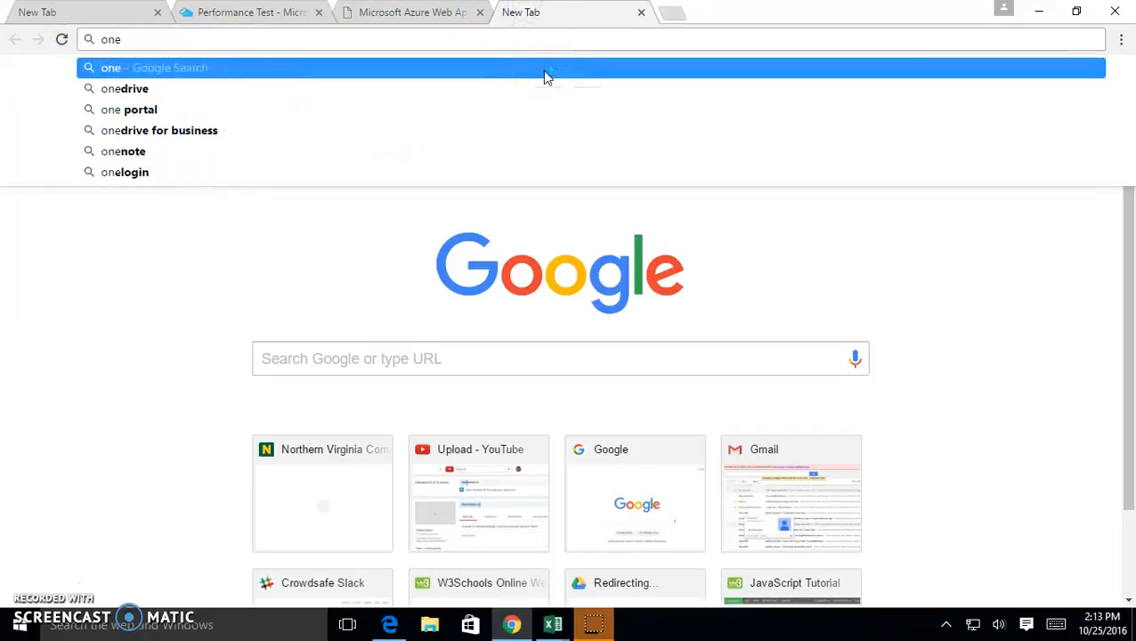
pyautogui.press('Down')
pyautogui.press('Return')
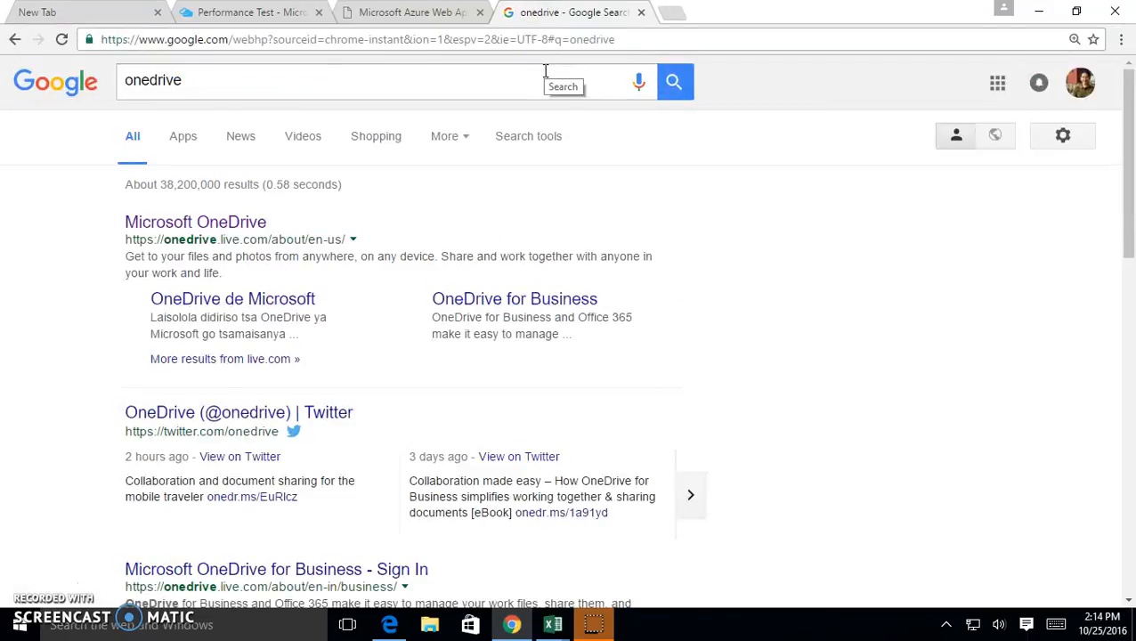
pyautogui.click(236, 224)
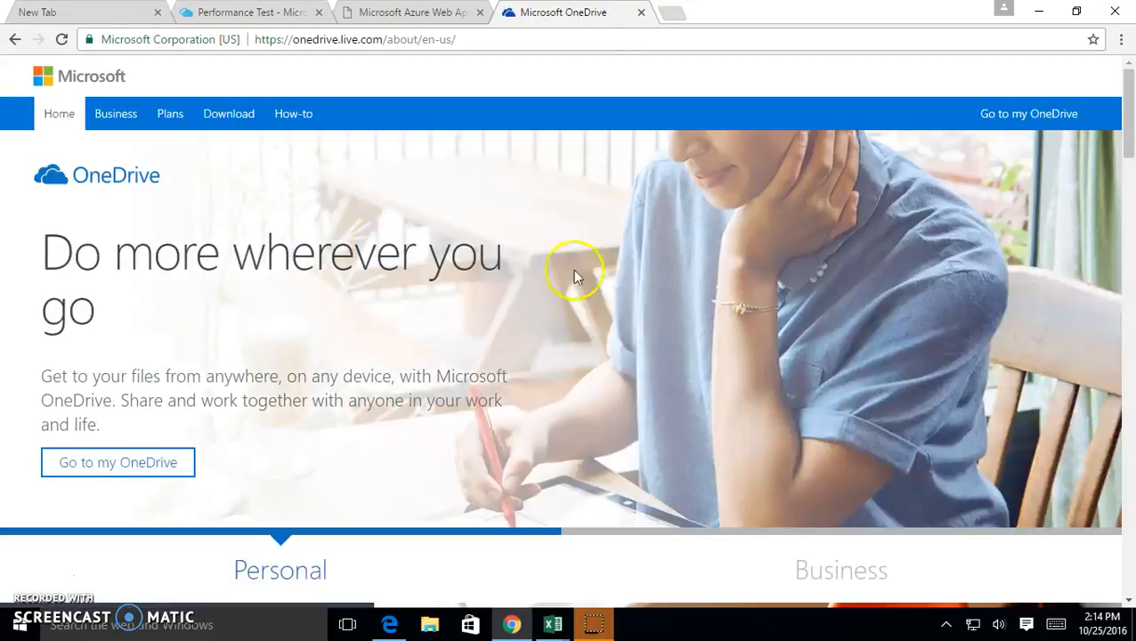
pyautogui.scroll(-2, 579, 272)
pyautogui.scroll(2, 584, 273)
pyautogui.click(1032, 105)
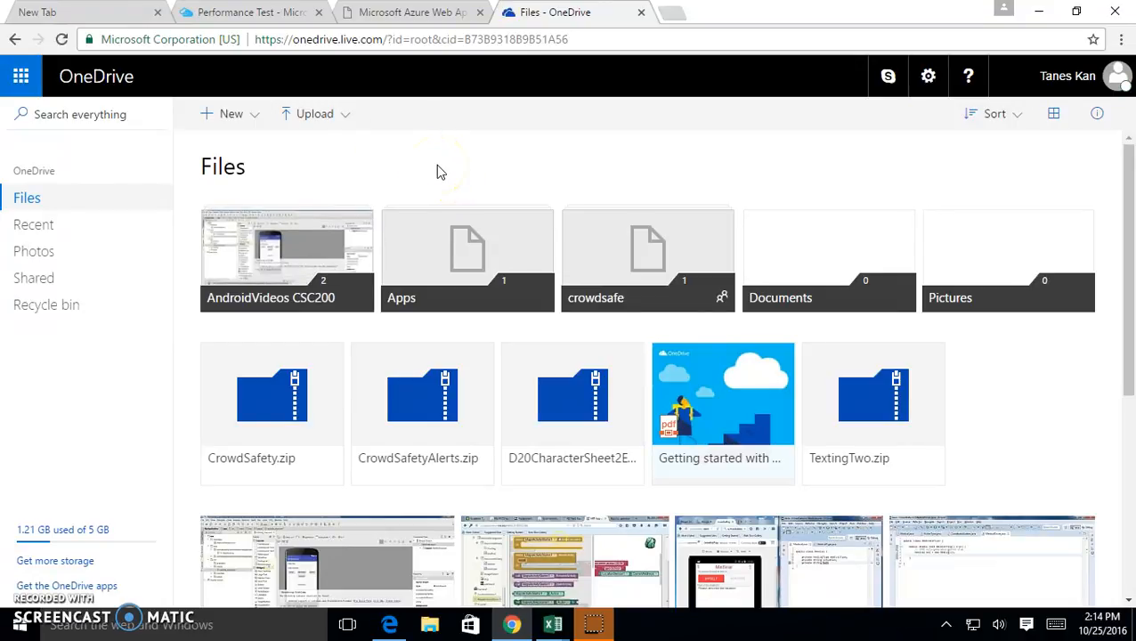
# - Open the Azure Web Apps folder inside the Apps folder in OneDrive
pyautogui.click(484, 261)
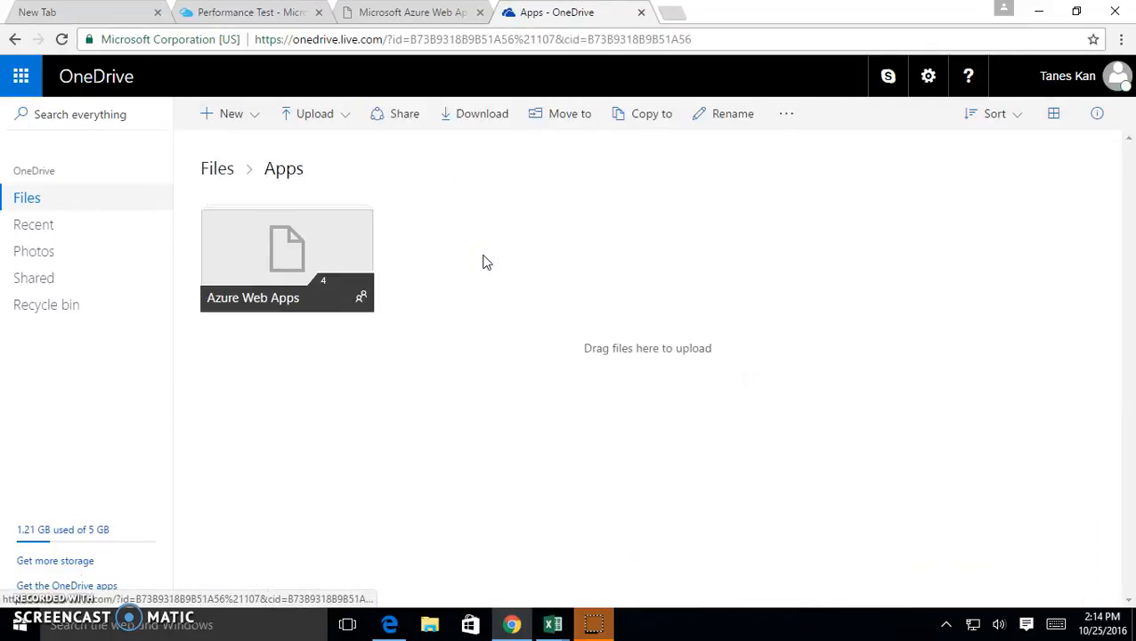
pyautogui.click(303, 252)
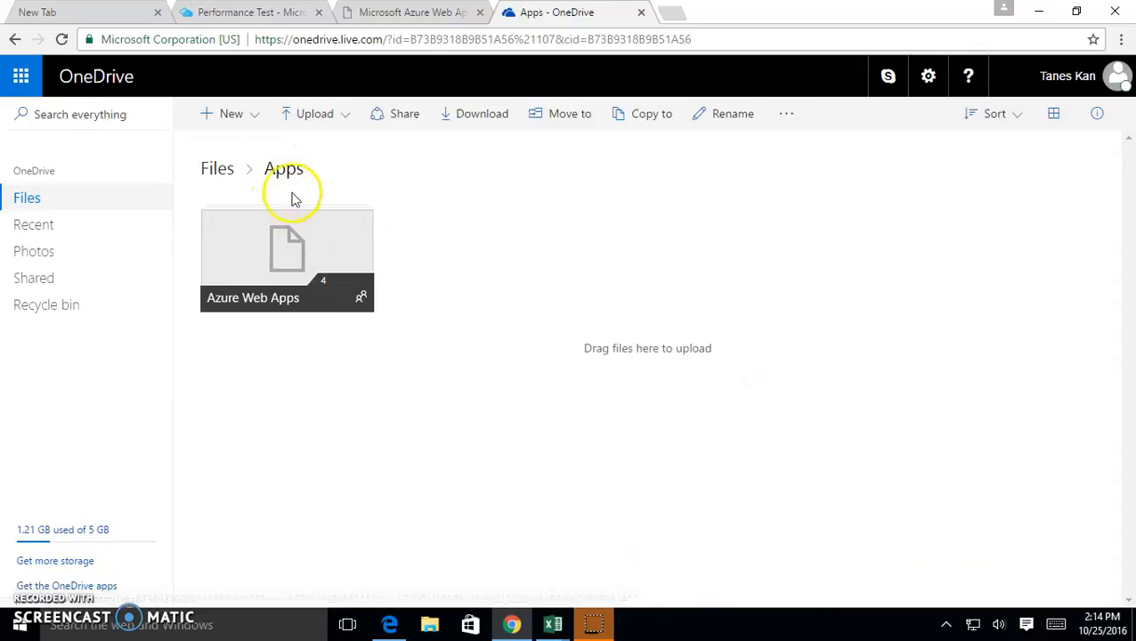
pyautogui.click(261, 247)
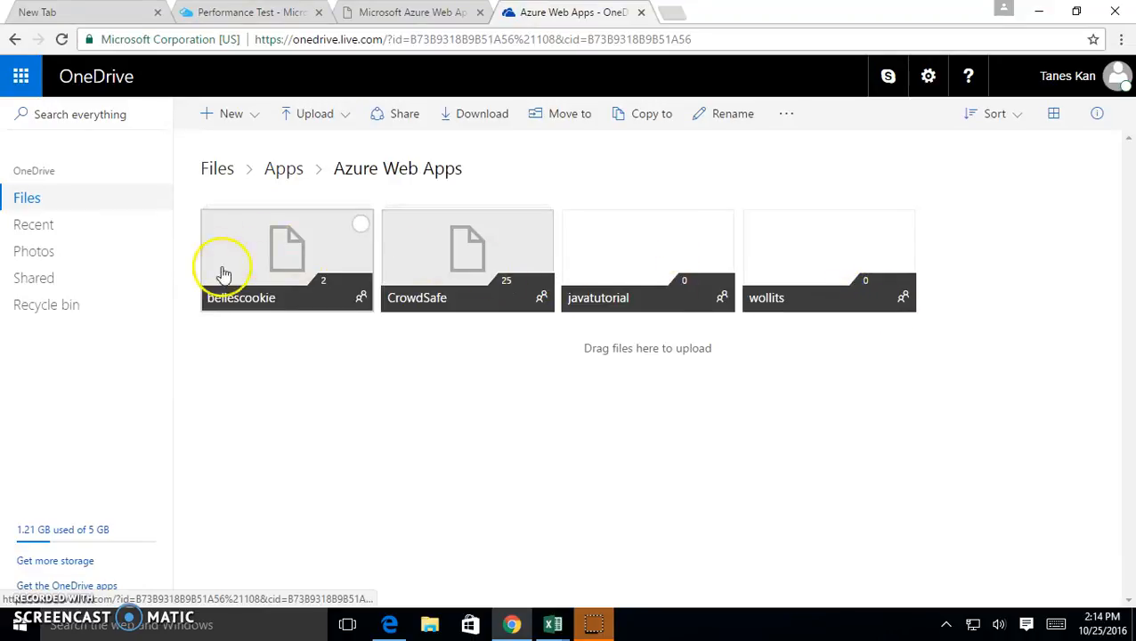
# - Split OneDrive into its own browser window and arrange it side by side with the Azure portal window
pyautogui.moveTo(559, 12); pyautogui.dragTo(89, 12)
pyautogui.press('super+Right')
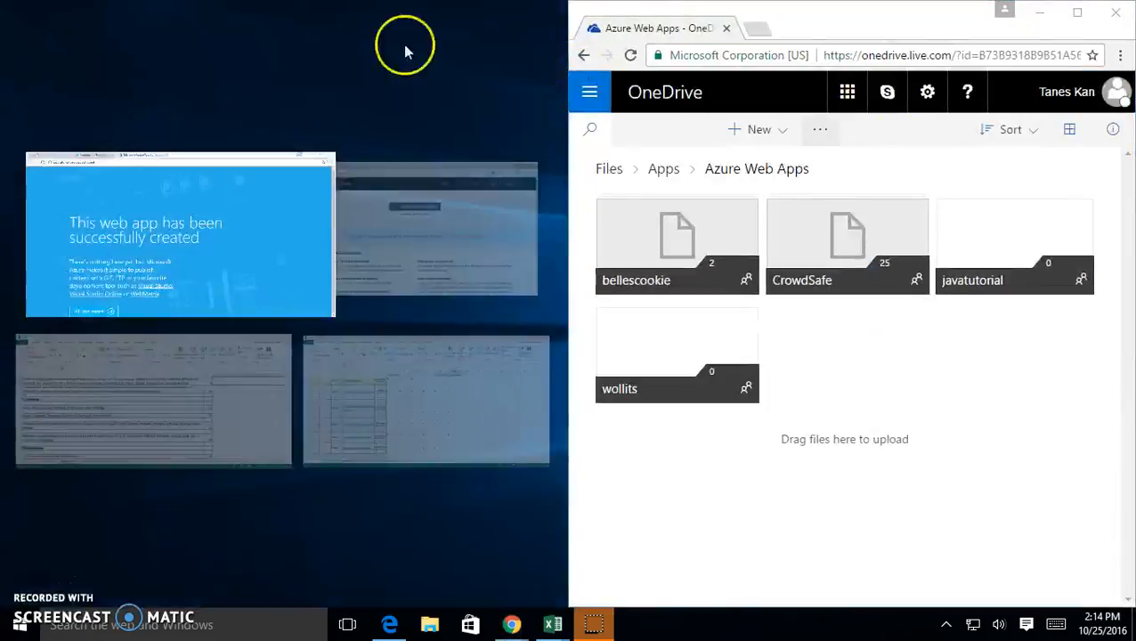
pyautogui.click(173, 191)
pyautogui.click(178, 30)
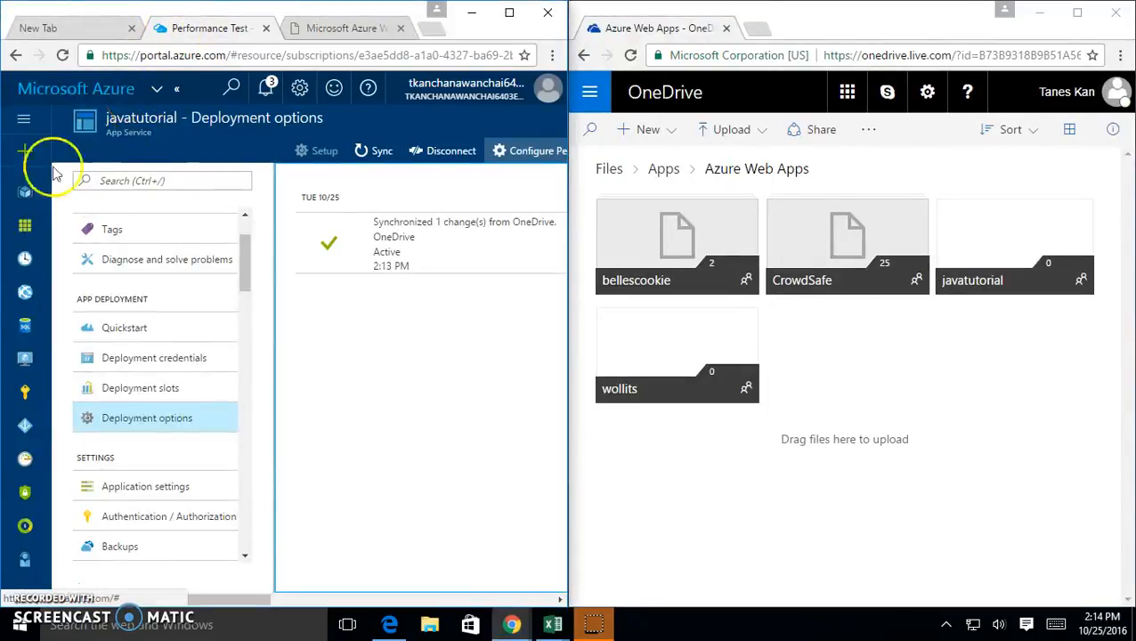
# - Return the Azure portal to its dashboard and arrange it beside the OneDrive window again
pyautogui.click(510, 13)
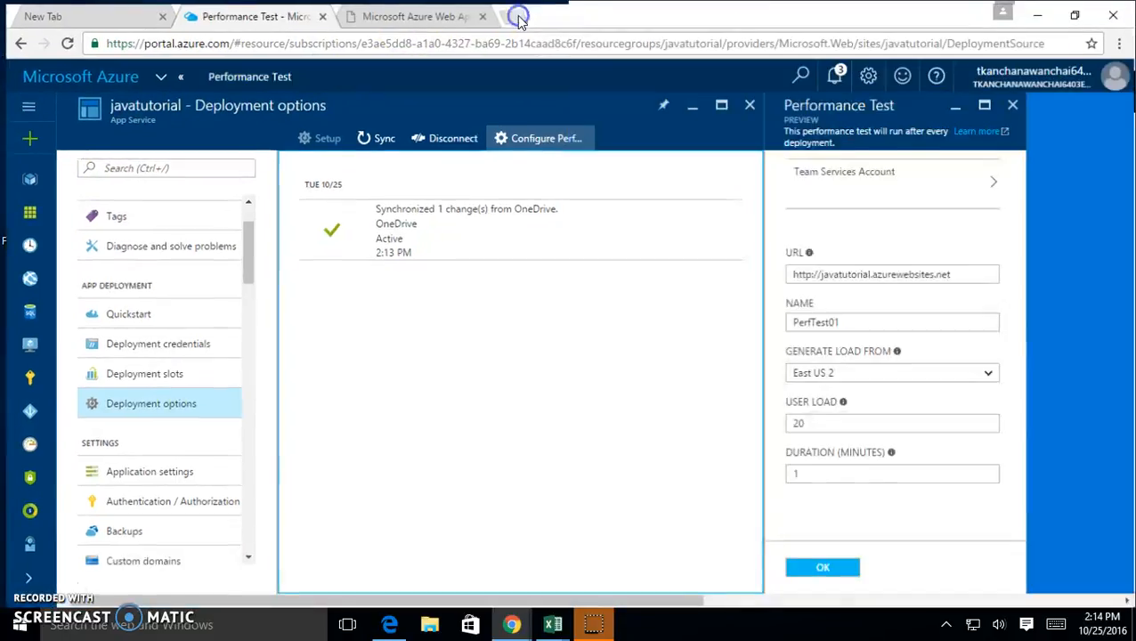
pyautogui.scroll(2, 110, 203)
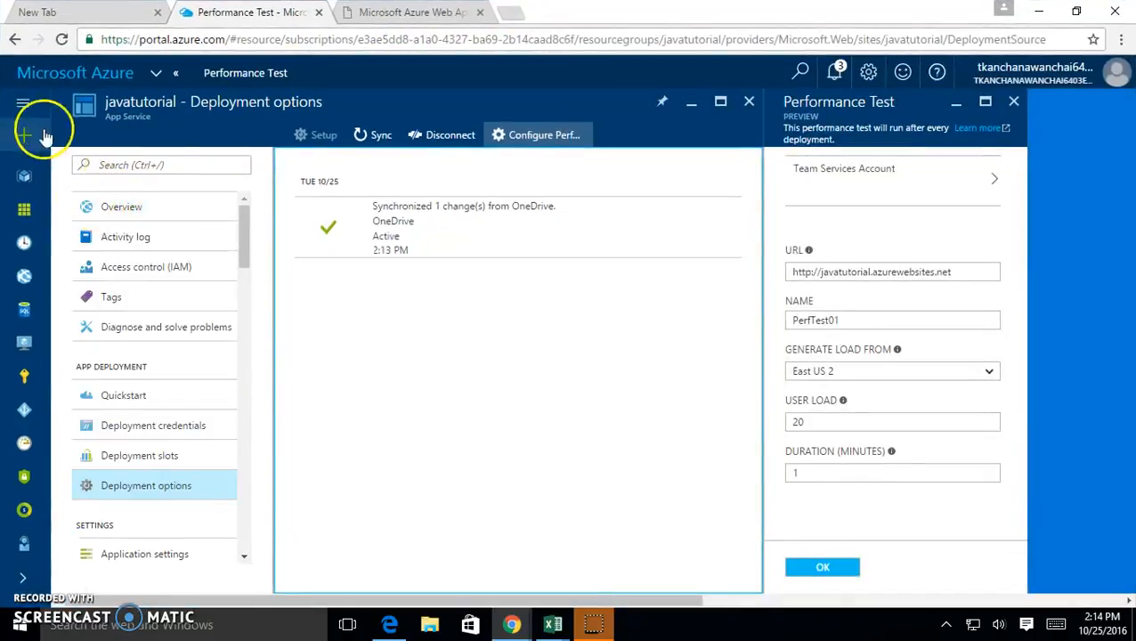
pyautogui.click(78, 78)
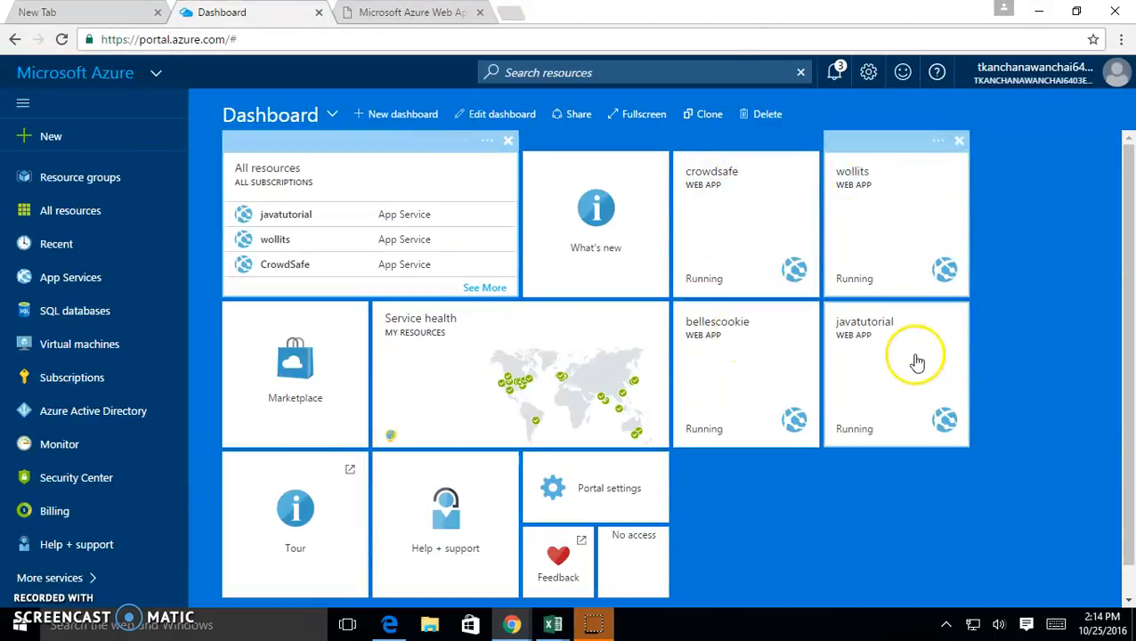
pyautogui.moveTo(751, 20); pyautogui.dragTo(1, 107)
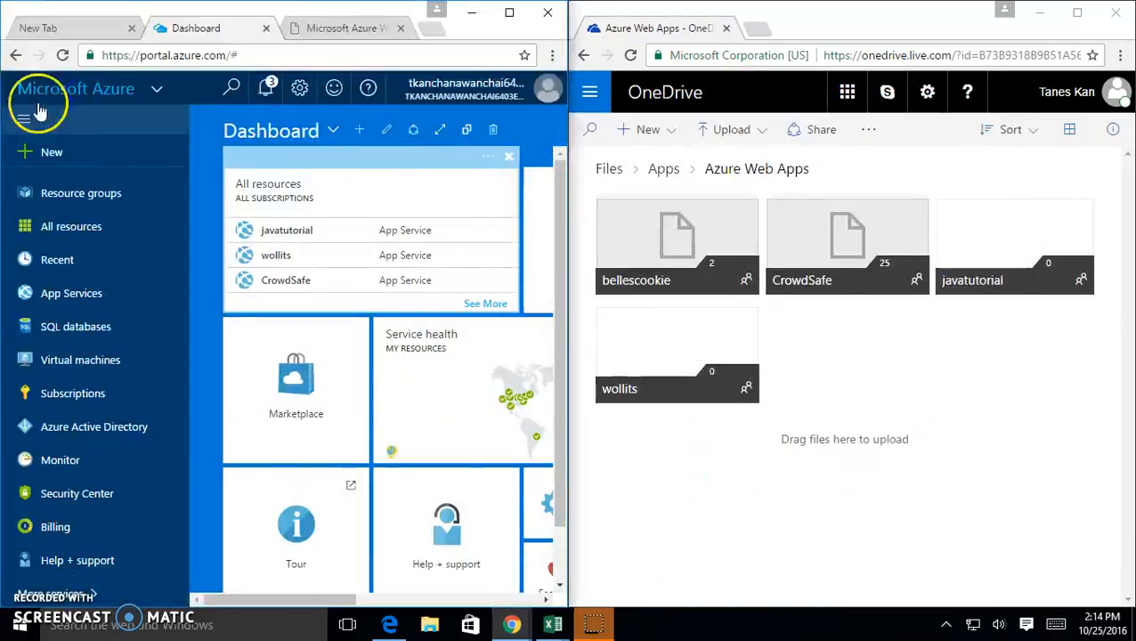
# - Open the CrowdSafe folder in OneDrive and look through its subfolders and HTML files, including index.html
pyautogui.click(842, 242)
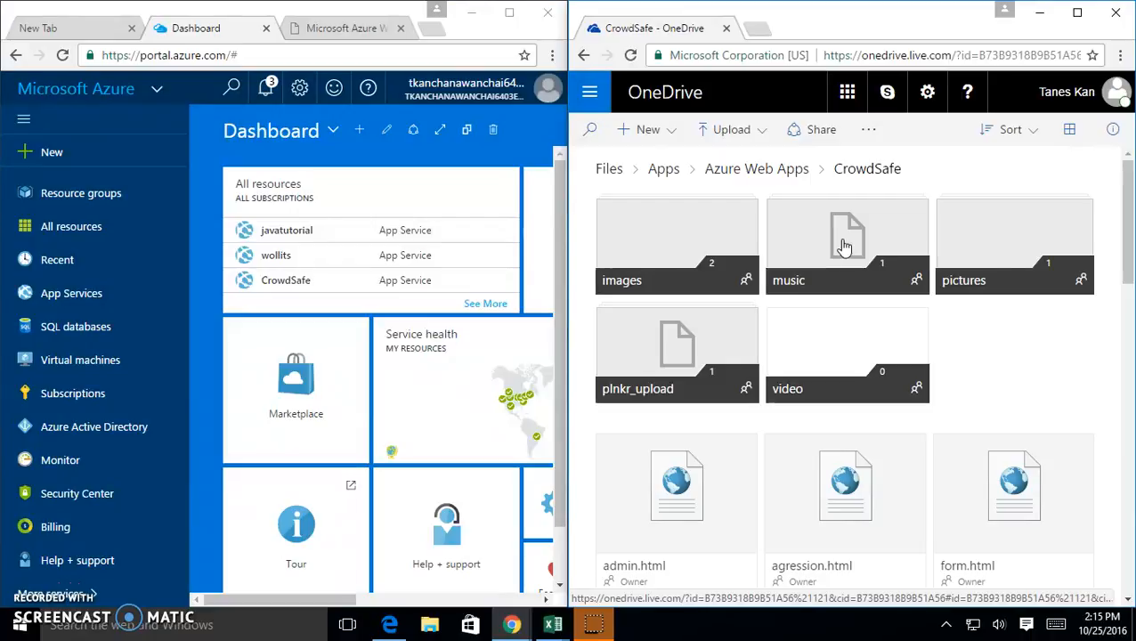
pyautogui.scroll(-5, 1033, 378)
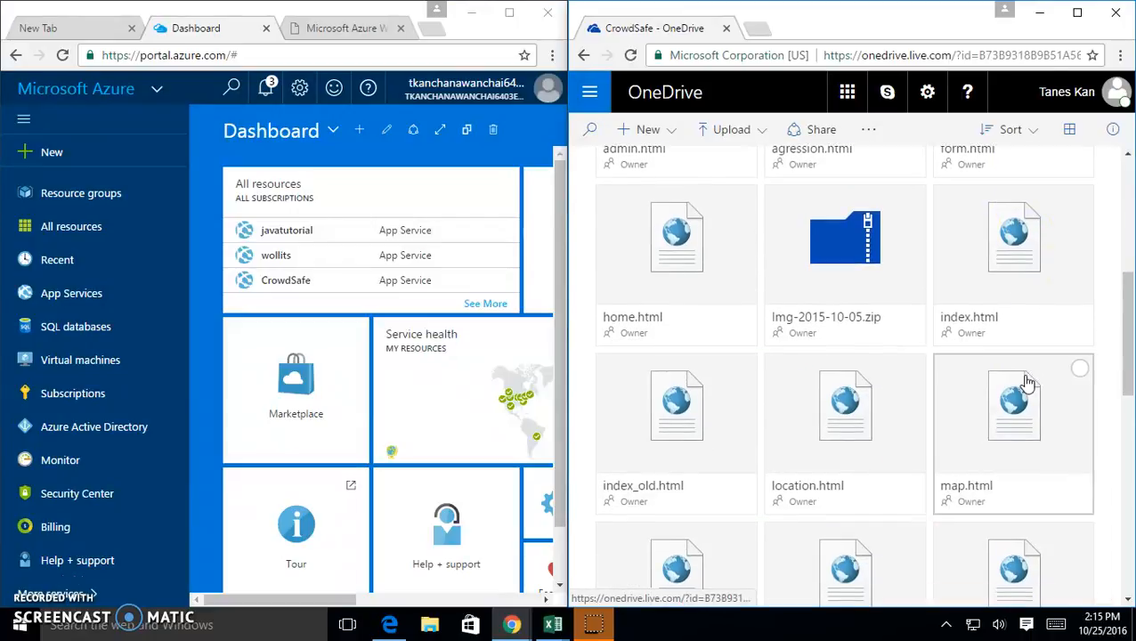
pyautogui.scroll(5, 870, 374)
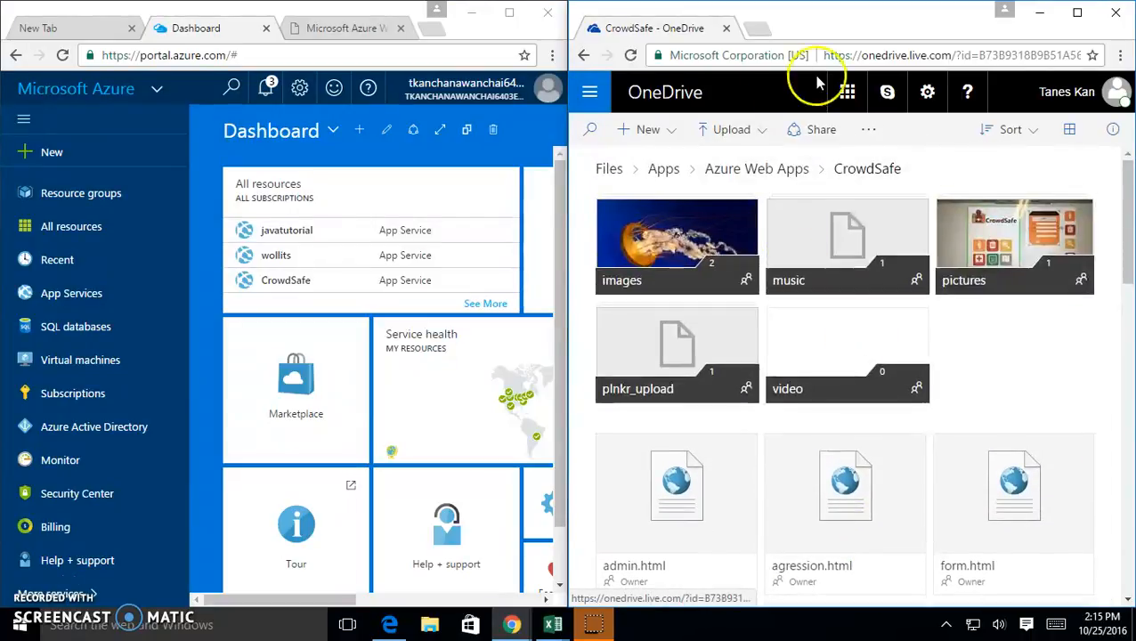
pyautogui.scroll(-3, 919, 348)
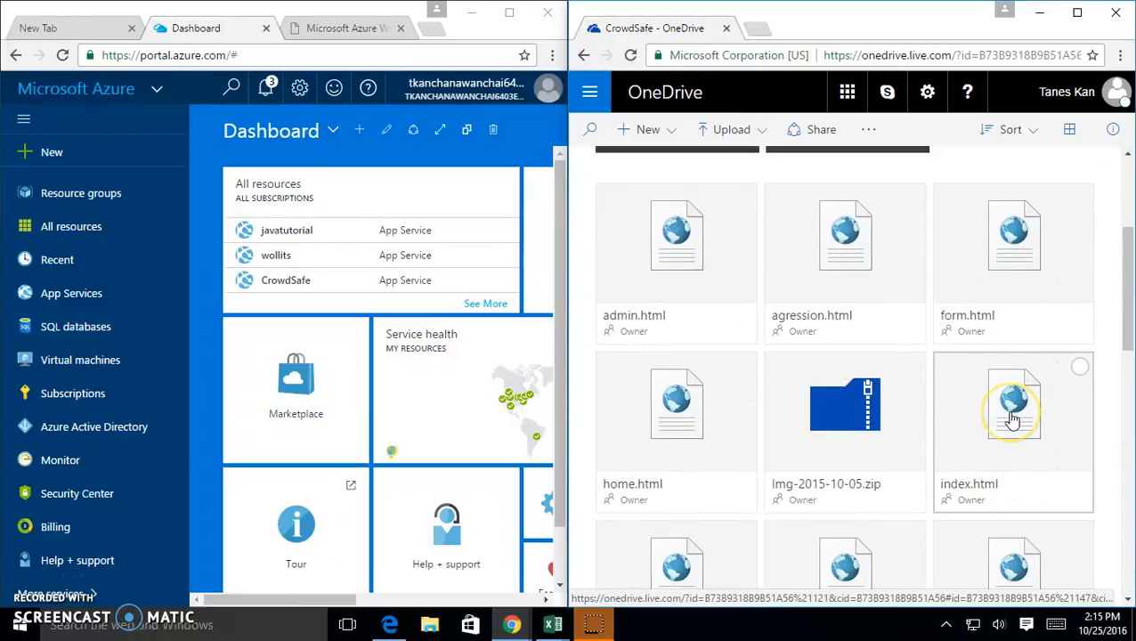
# - Open the crowdsafe web app's URL from the Azure dashboard and arrange the site beside its OneDrive folder
pyautogui.click(510, 12)
pyautogui.click(756, 225)
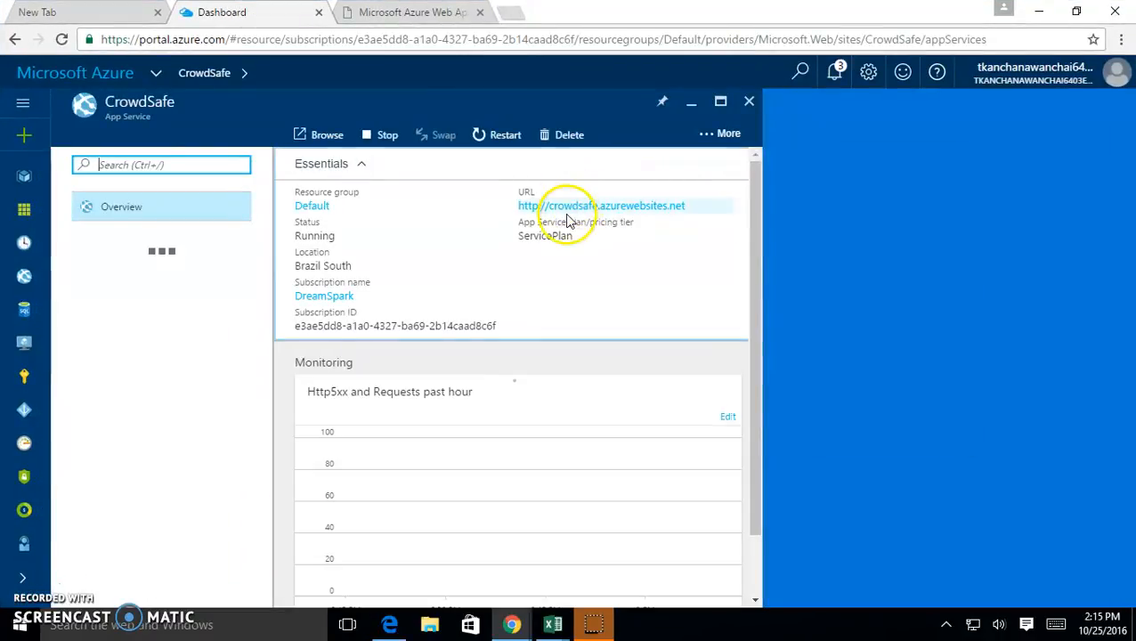
pyautogui.click(565, 208)
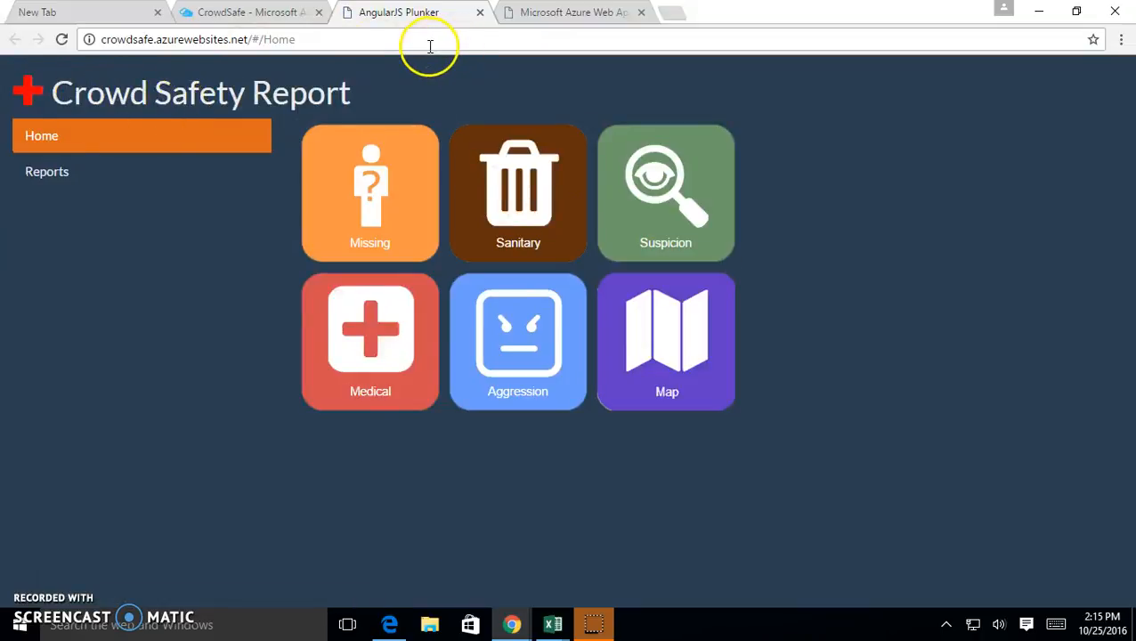
pyautogui.click(404, 36)
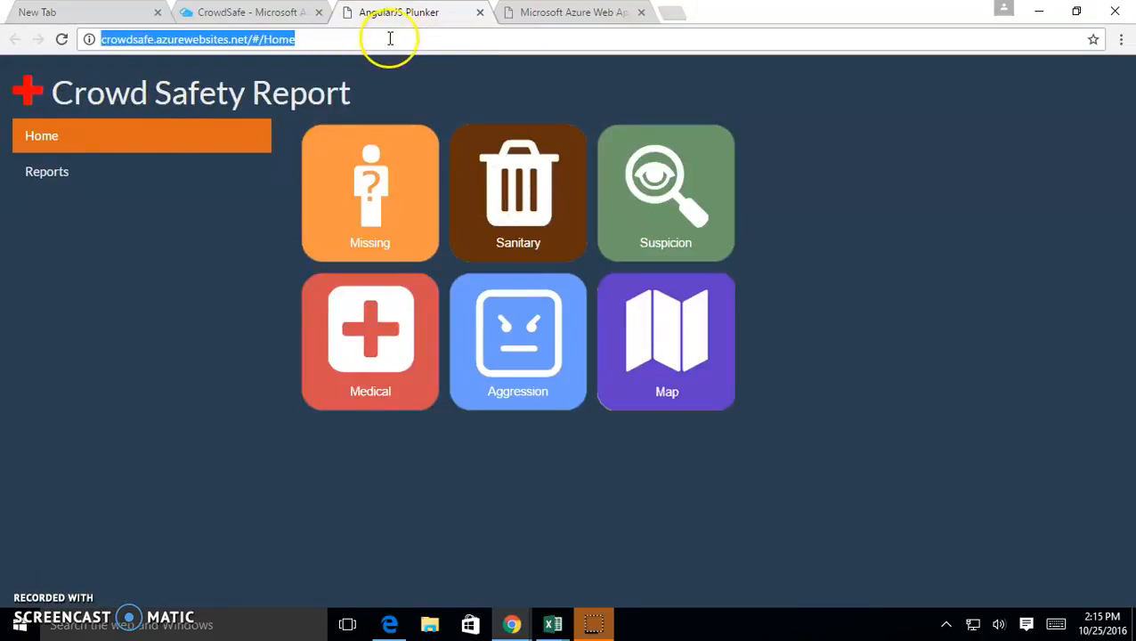
pyautogui.moveTo(923, 9); pyautogui.dragTo(2, 240)
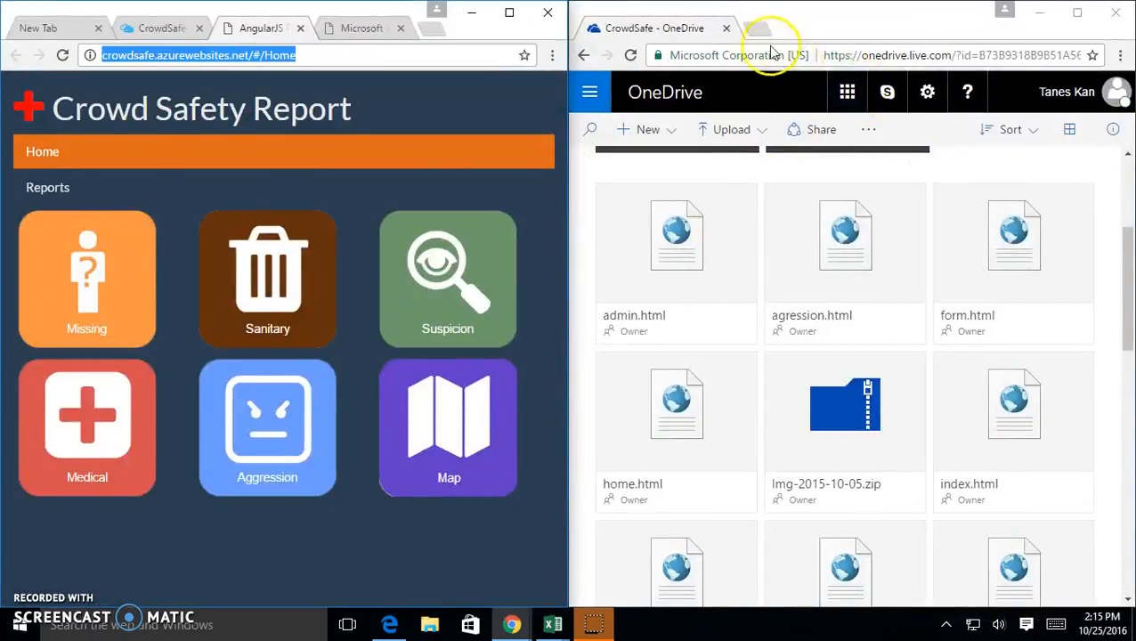
# - Upload index.htm from the Week8 folder of Desktop's csc110 folder into the javatutorial folder under Azure Web Apps in OneDrive
pyautogui.click(584, 55)
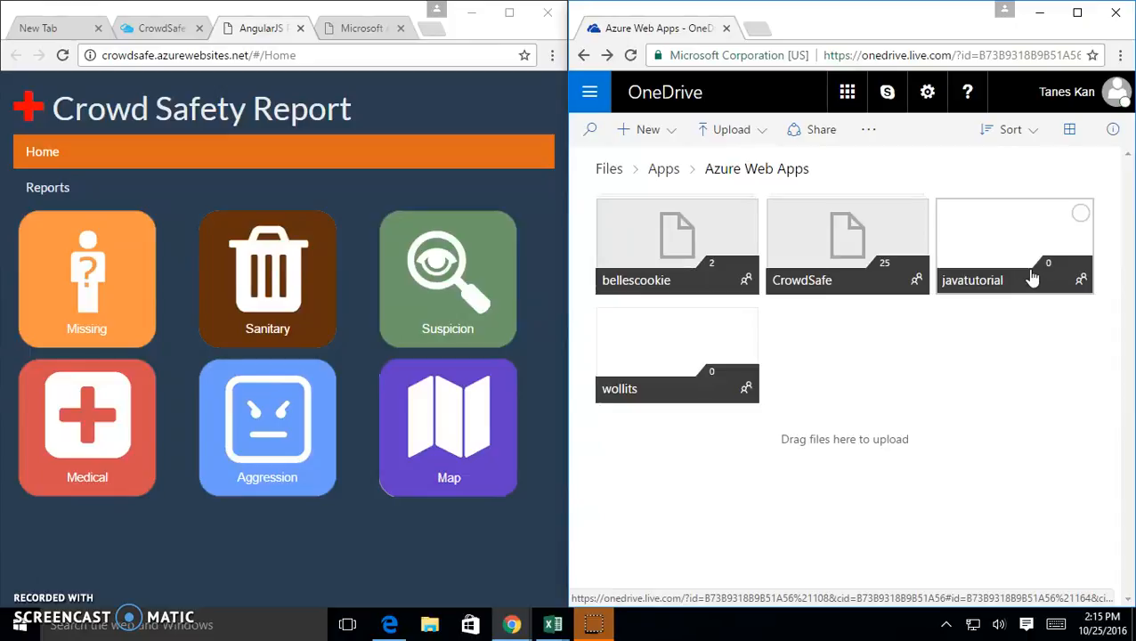
pyautogui.click(1033, 279)
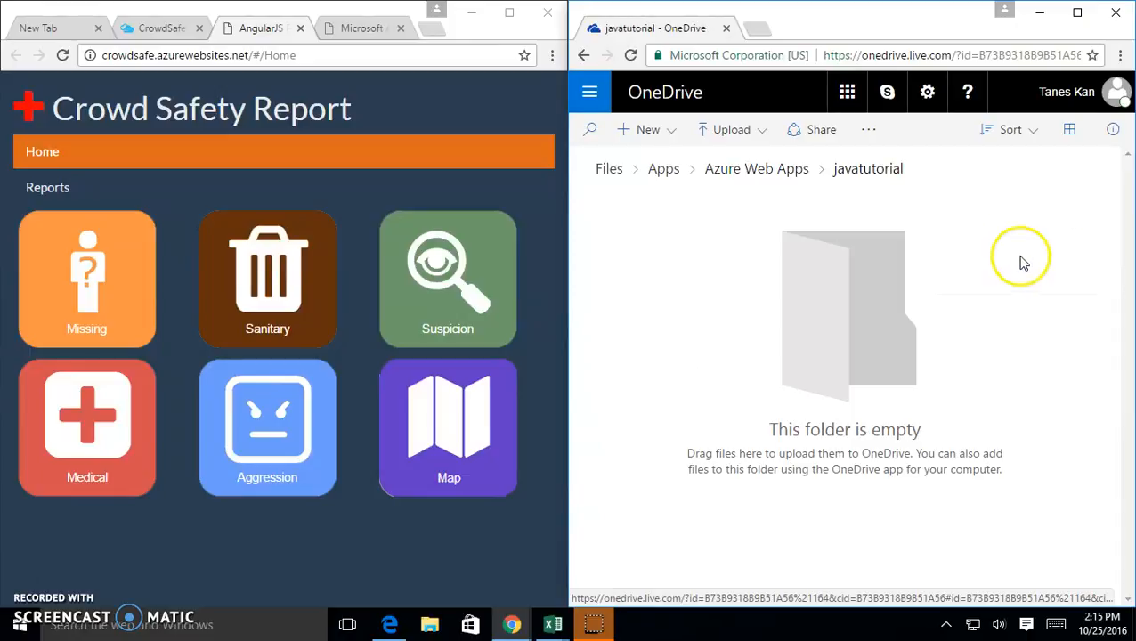
pyautogui.click(735, 131)
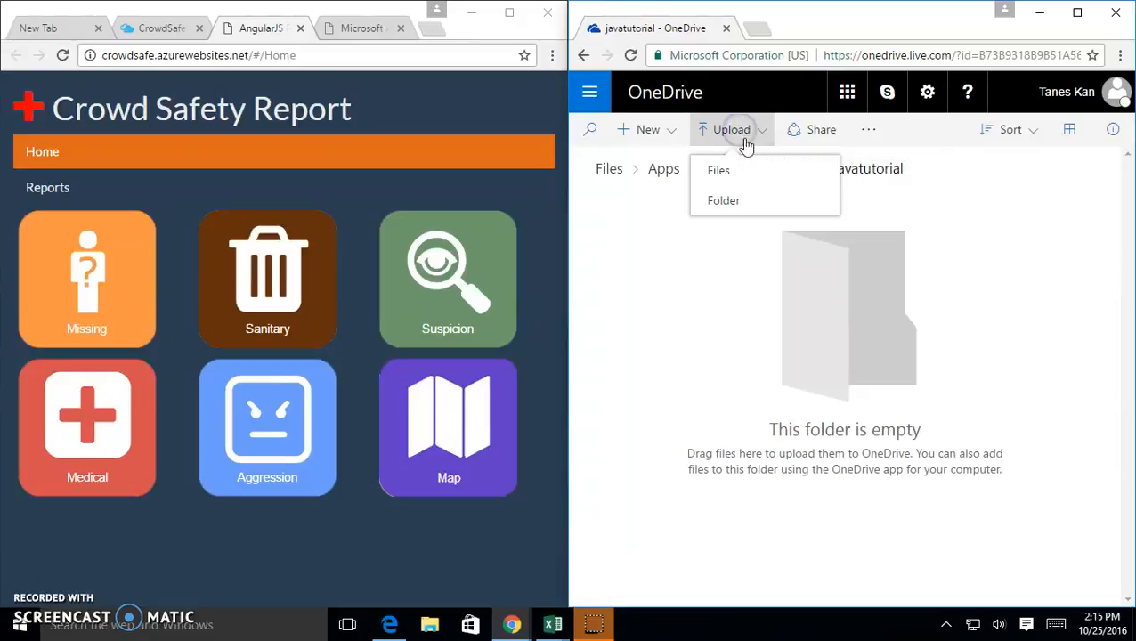
pyautogui.click(759, 174)
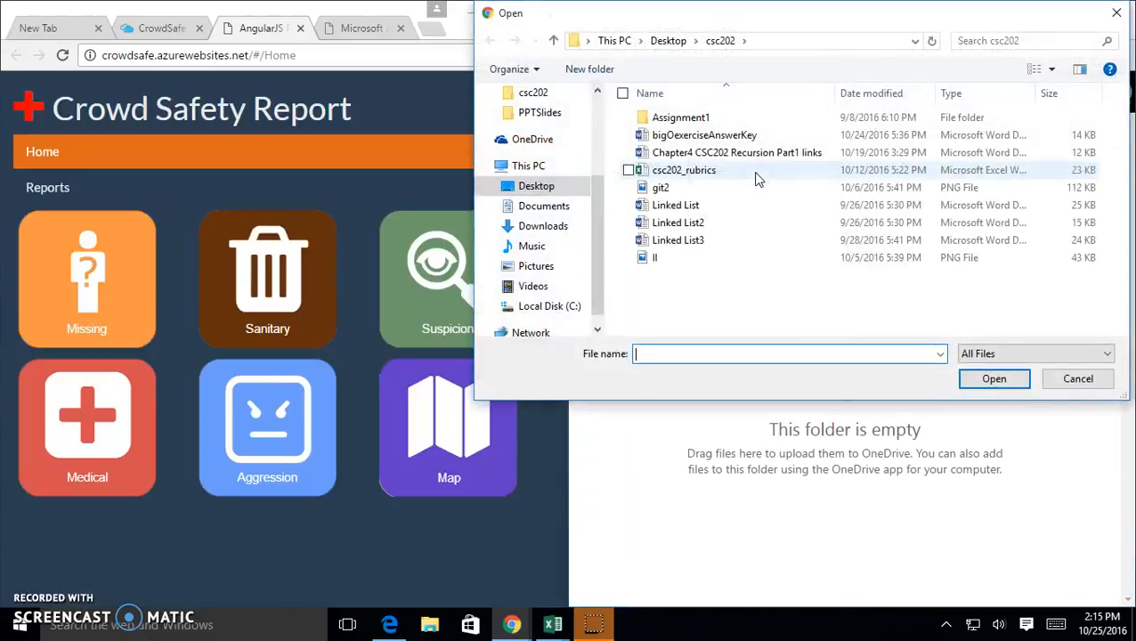
pyautogui.moveTo(602, 235); pyautogui.dragTo(606, 165)
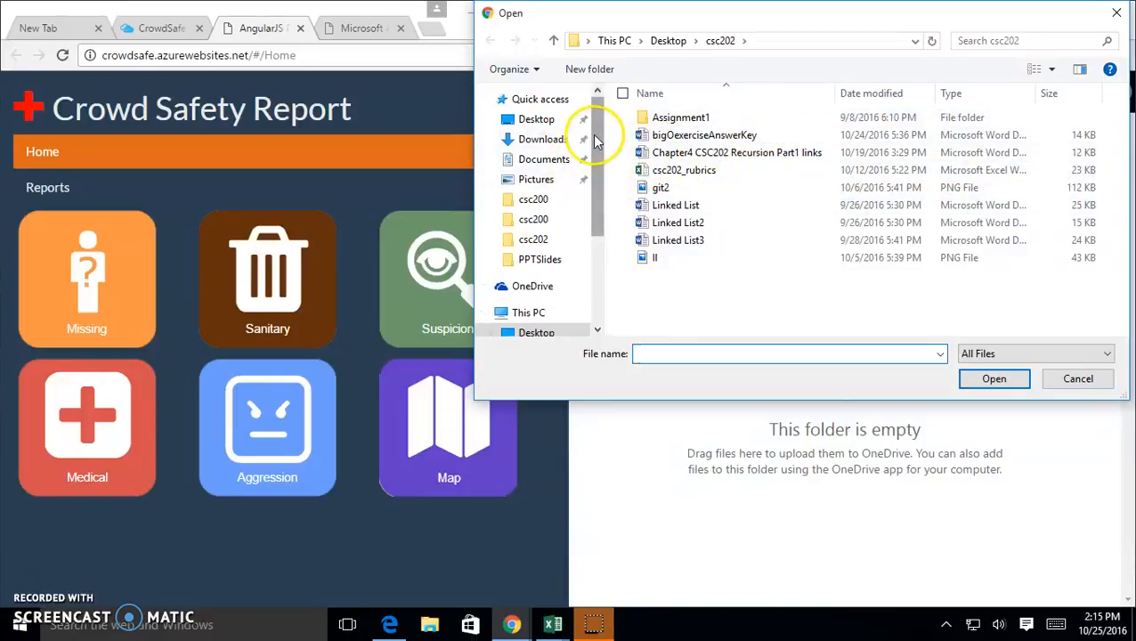
pyautogui.click(548, 119)
pyautogui.doubleClick(717, 120)
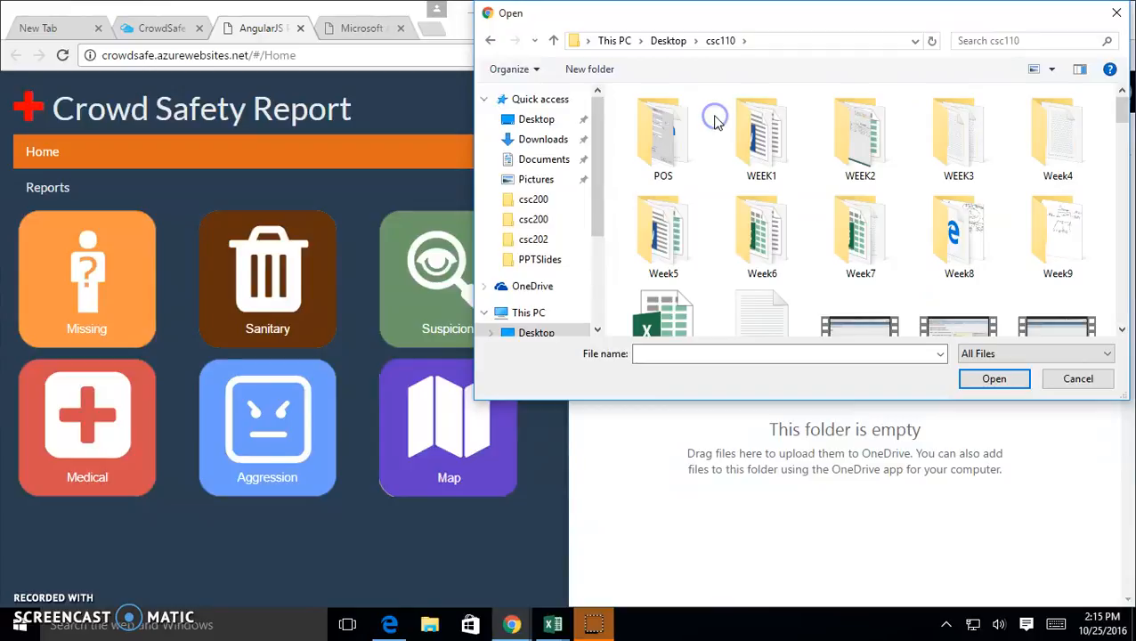
pyautogui.scroll(-10, 812, 165)
pyautogui.scroll(10, 817, 196)
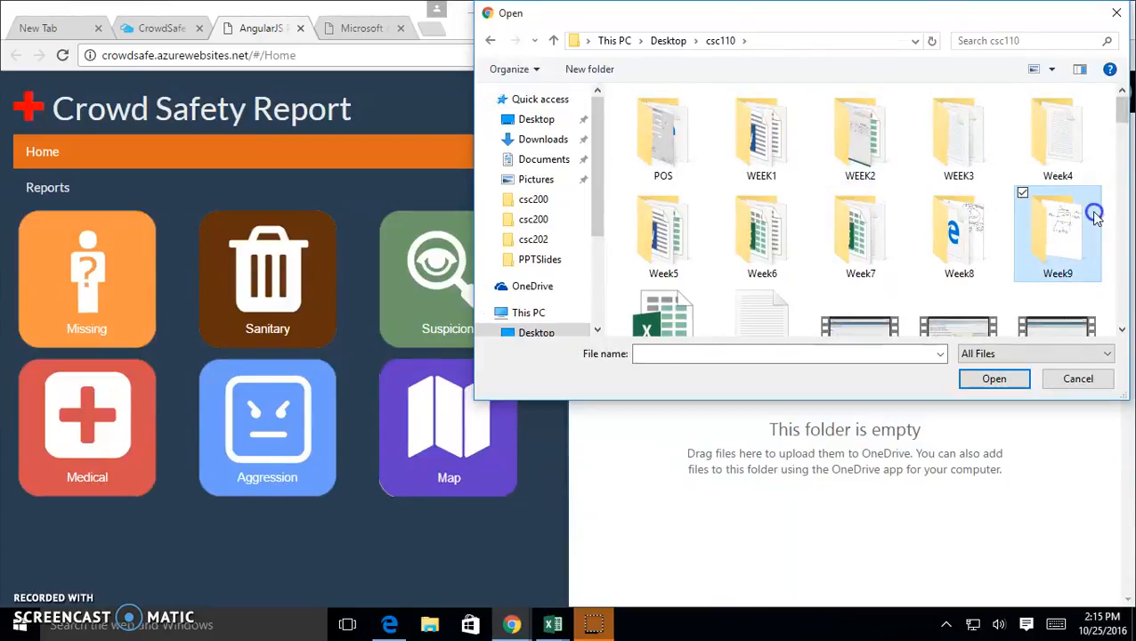
pyautogui.doubleClick(1096, 218)
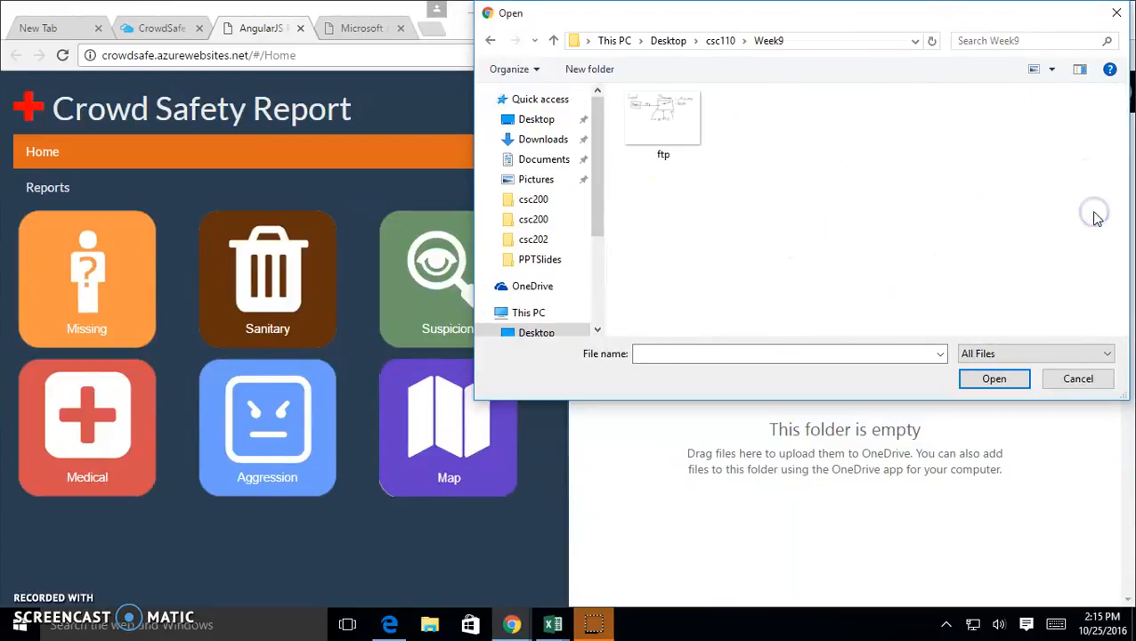
pyautogui.click(483, 47)
pyautogui.doubleClick(933, 228)
pyautogui.click(677, 138)
pyautogui.click(989, 380)
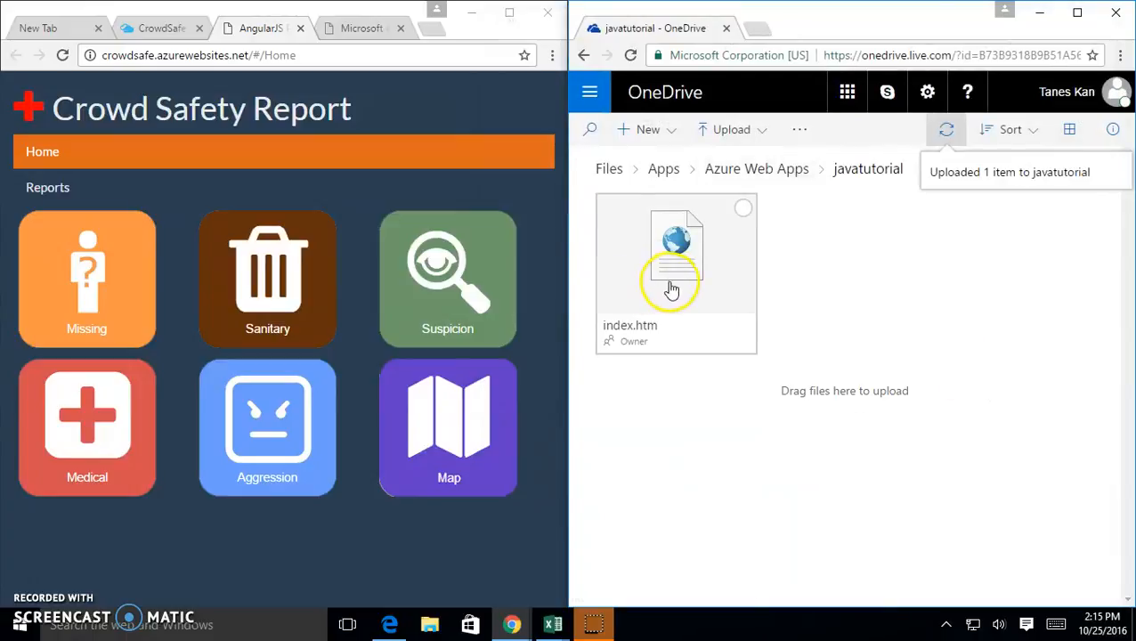
# - Reload the javatutorial.azurewebsites.net page twice to check whether it serves the uploaded index.htm
pyautogui.click(361, 30)
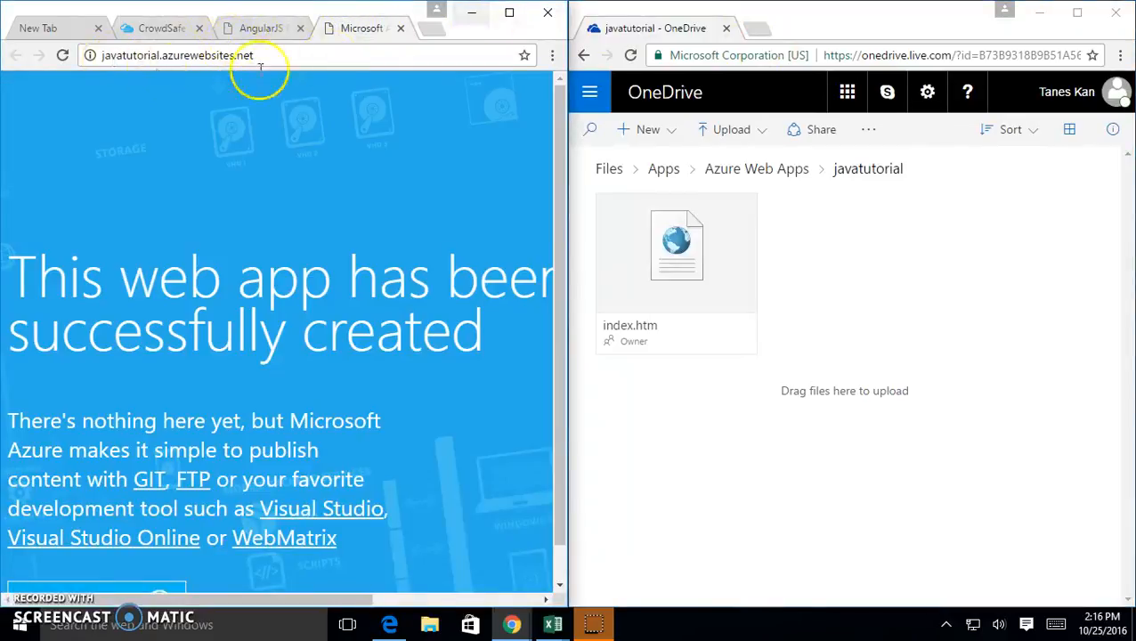
pyautogui.click(62, 55)
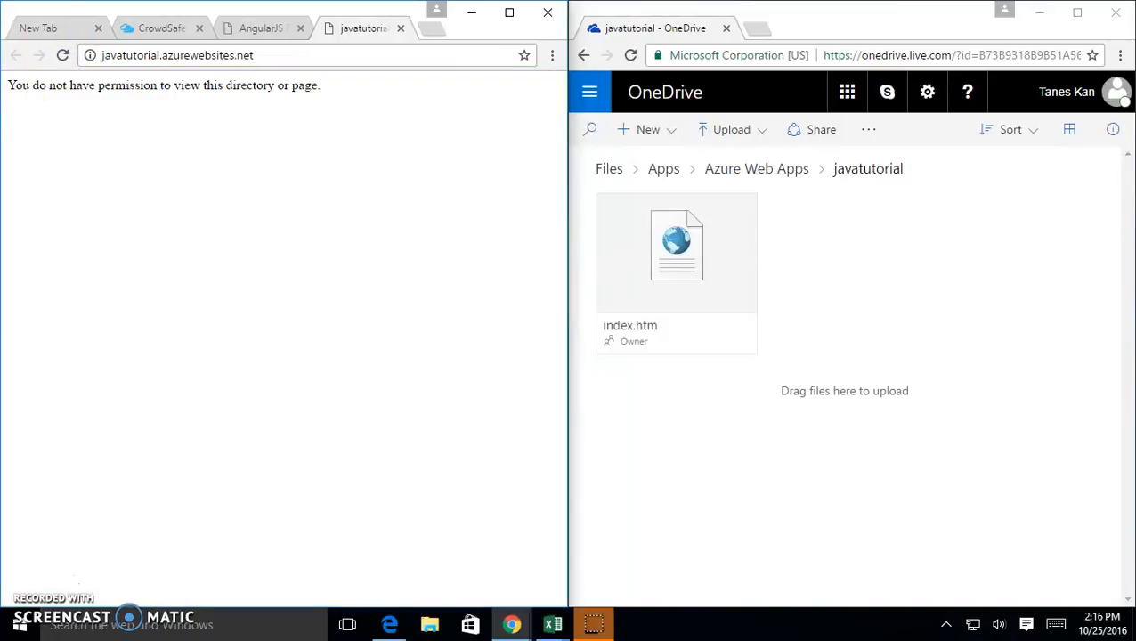
pyautogui.moveTo(9, 85); pyautogui.dragTo(365, 108)
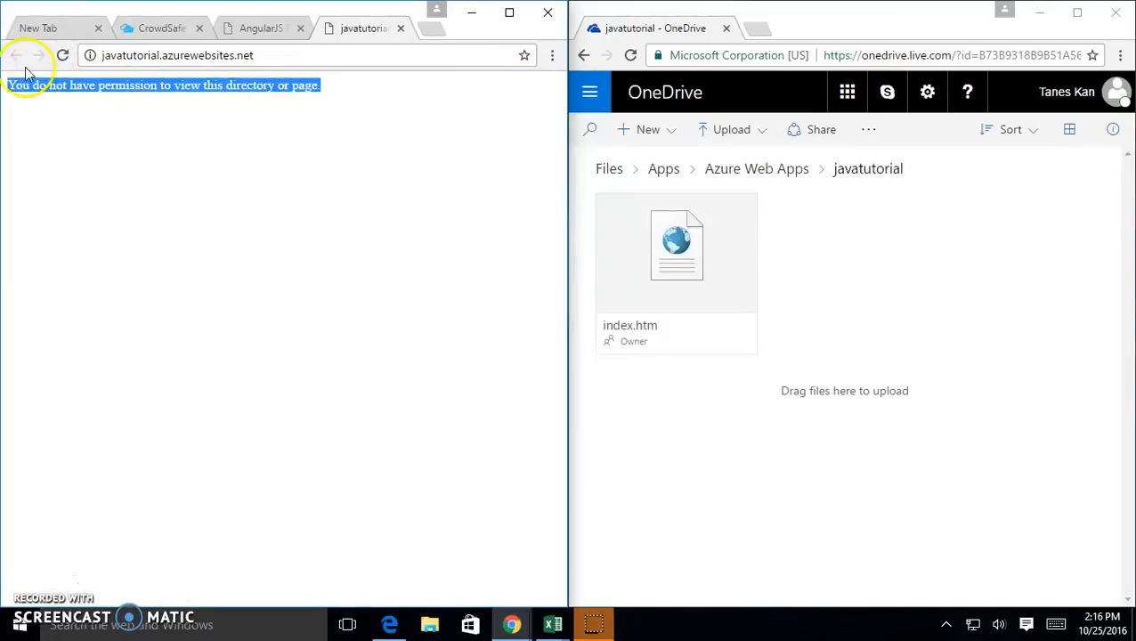
pyautogui.click(60, 56)
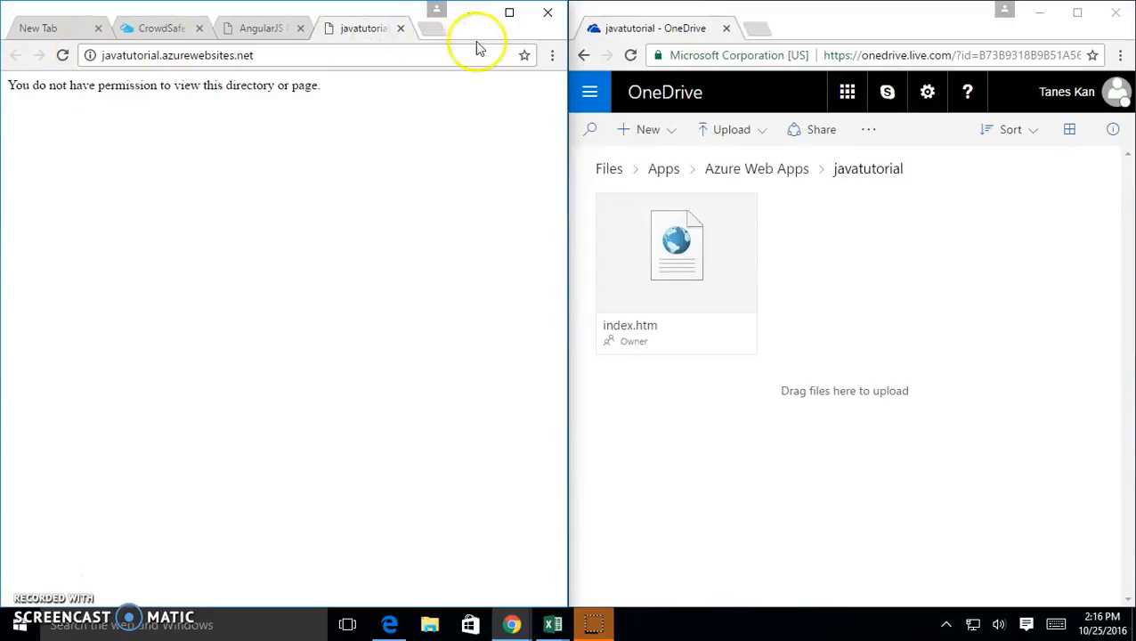
pyautogui.click(511, 16)
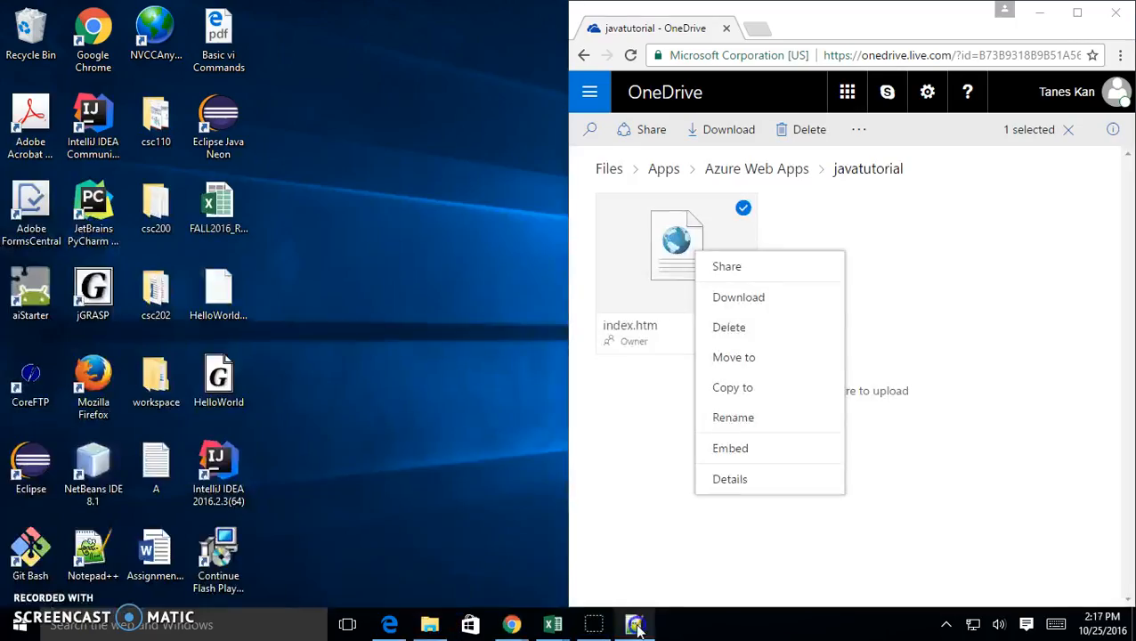
# - Open index.htm from the Week8 folder in Notepad++, review its text, and close the editor
pyautogui.click(635, 626)
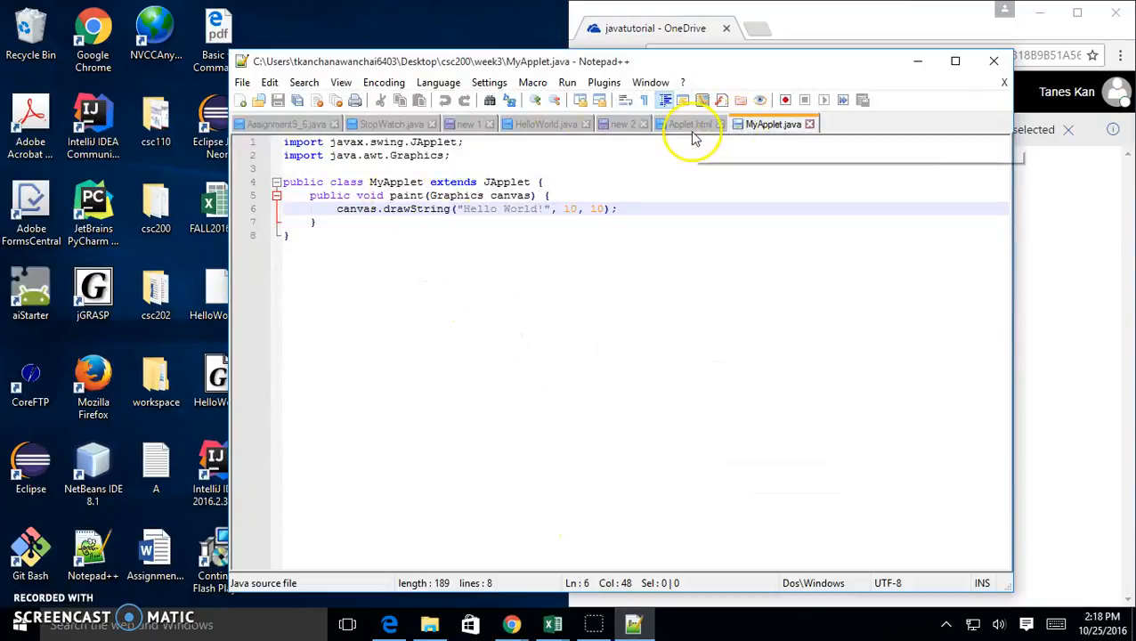
pyautogui.click(919, 60)
pyautogui.click(430, 626)
pyautogui.rightClick(195, 153)
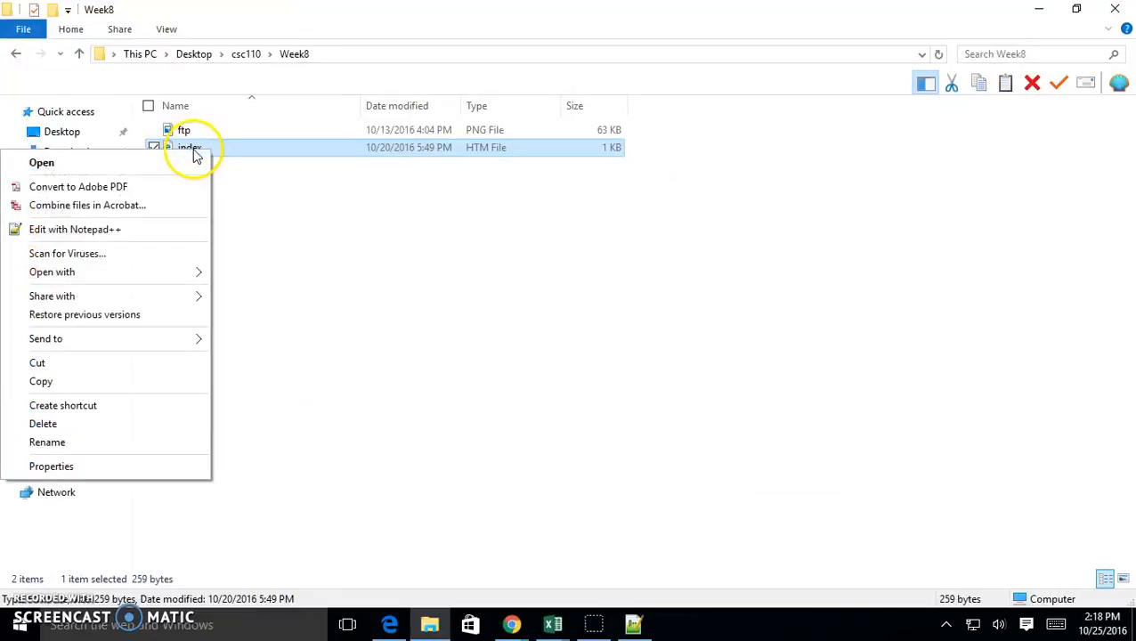
pyautogui.click(160, 231)
pyautogui.moveTo(283, 172); pyautogui.dragTo(361, 381)
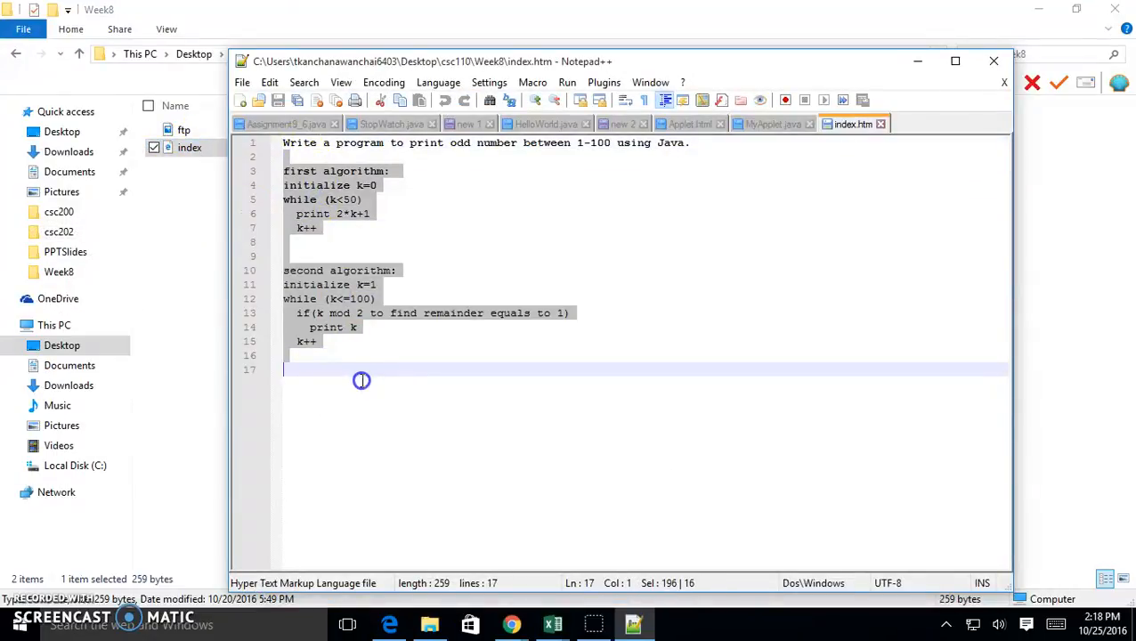
pyautogui.click(446, 212)
pyautogui.click(996, 62)
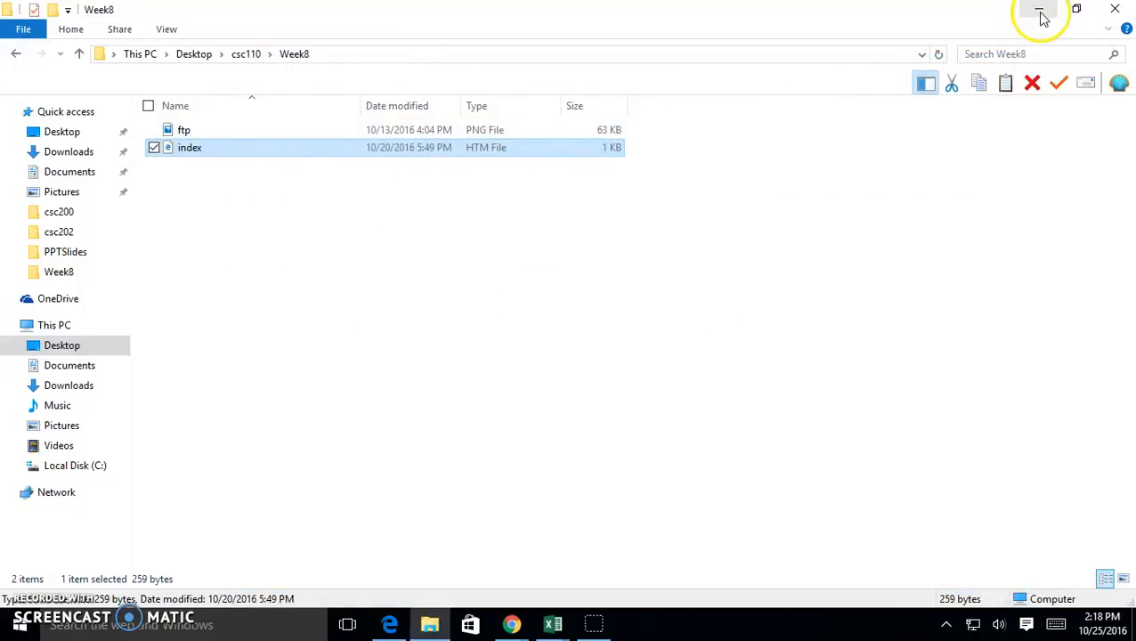
# - Launch Dreamweaver, open the recent POS/index.html file, and check the POS site's local folder location
pyautogui.click(253, 53)
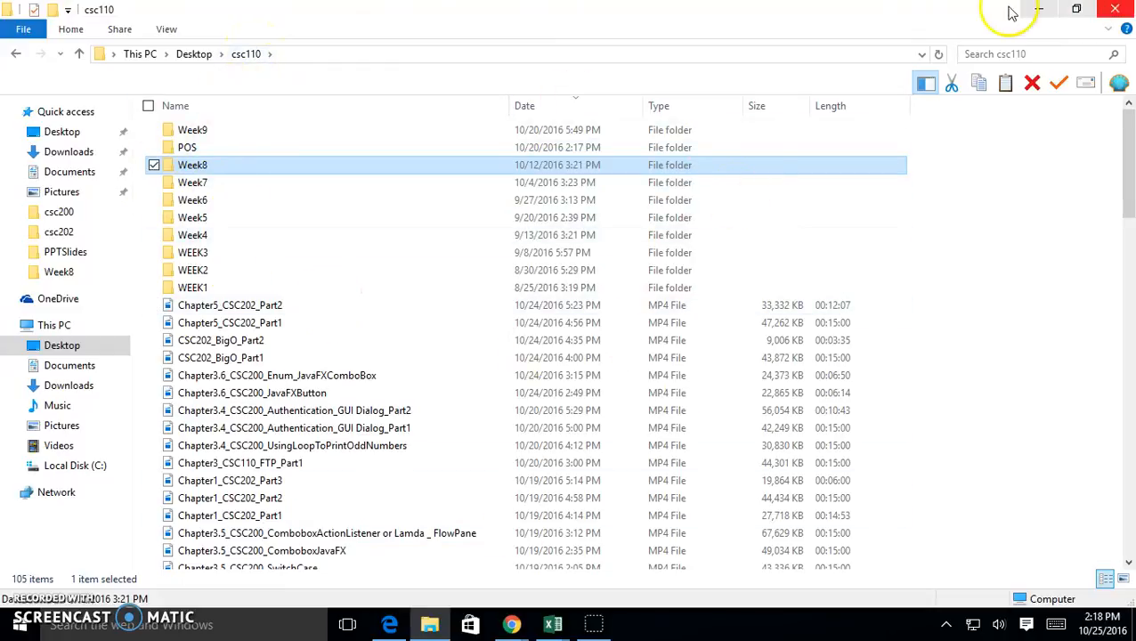
pyautogui.click(1039, 10)
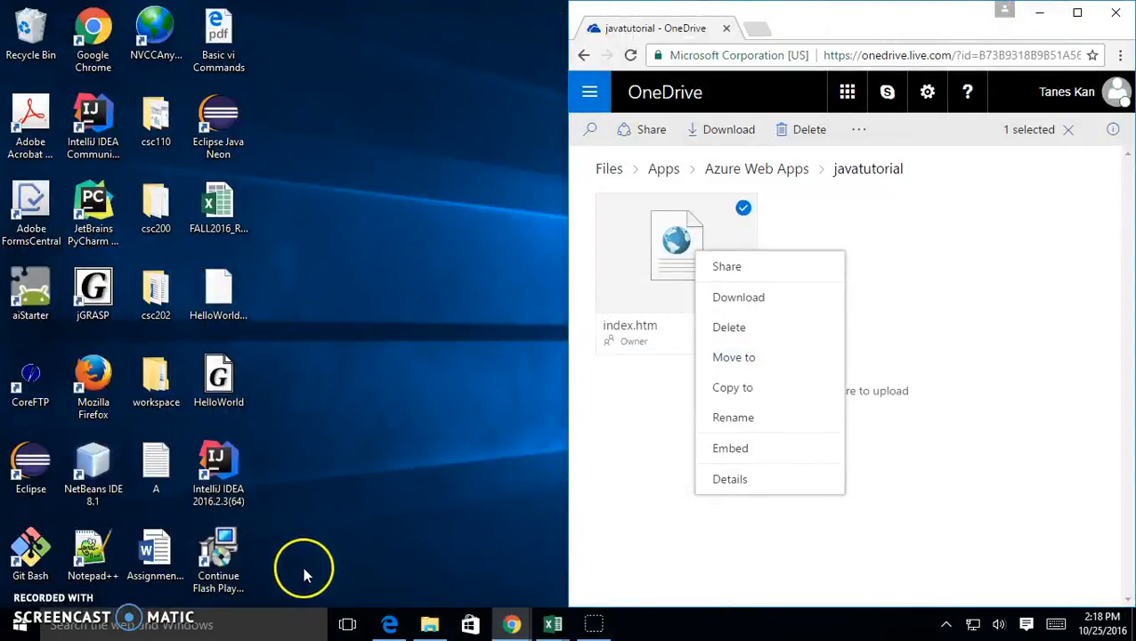
pyautogui.click(12, 630)
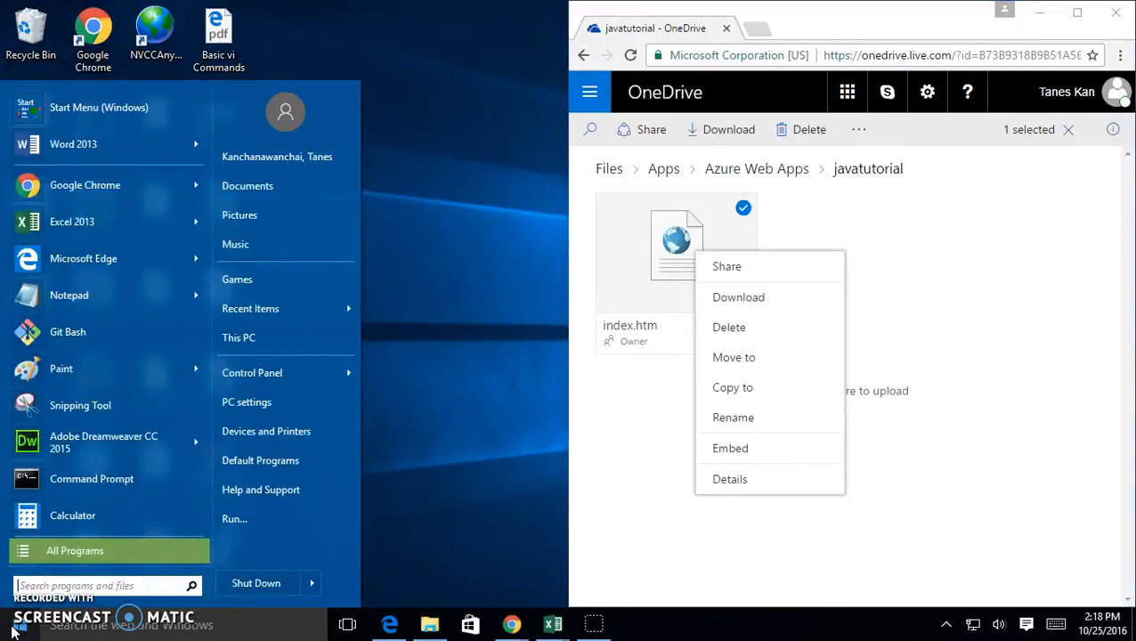
pyautogui.click(59, 439)
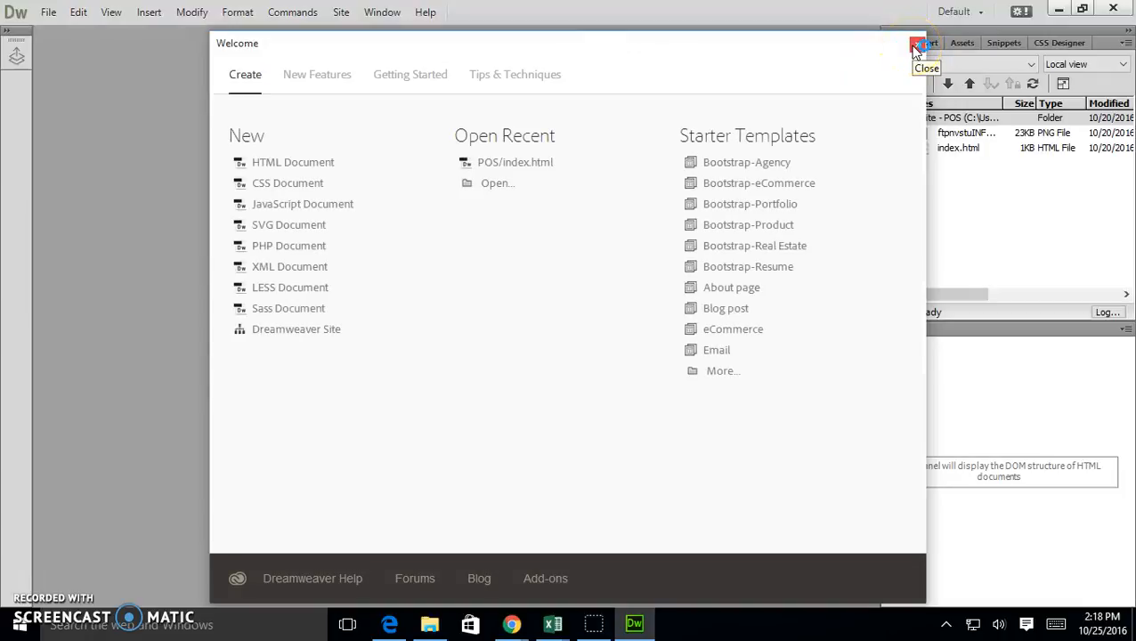
pyautogui.click(545, 169)
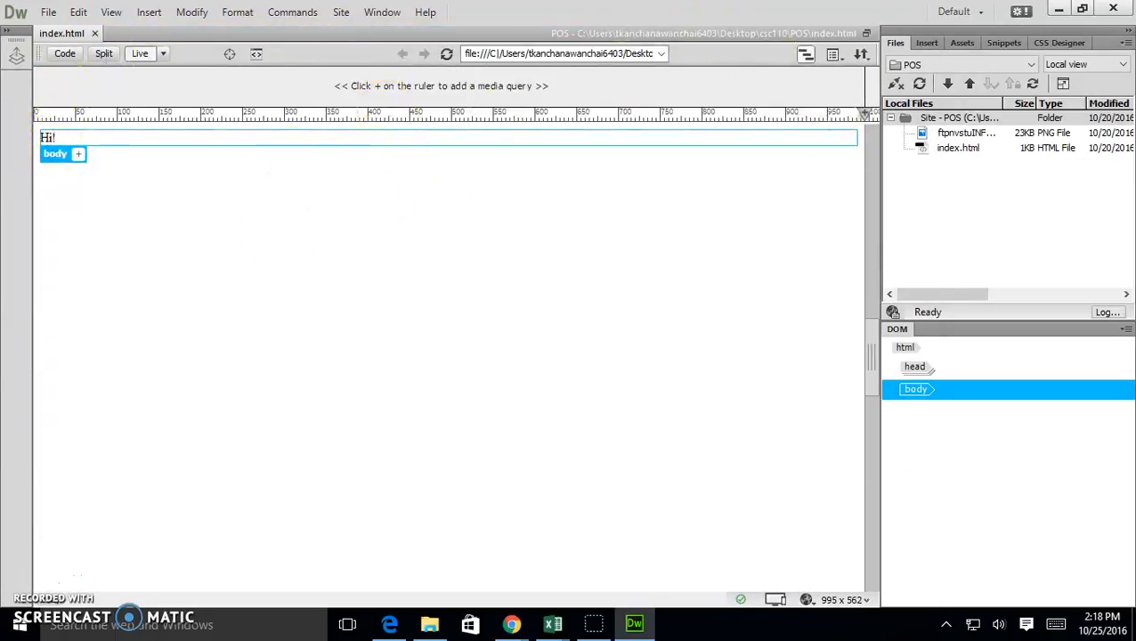
pyautogui.click(968, 119)
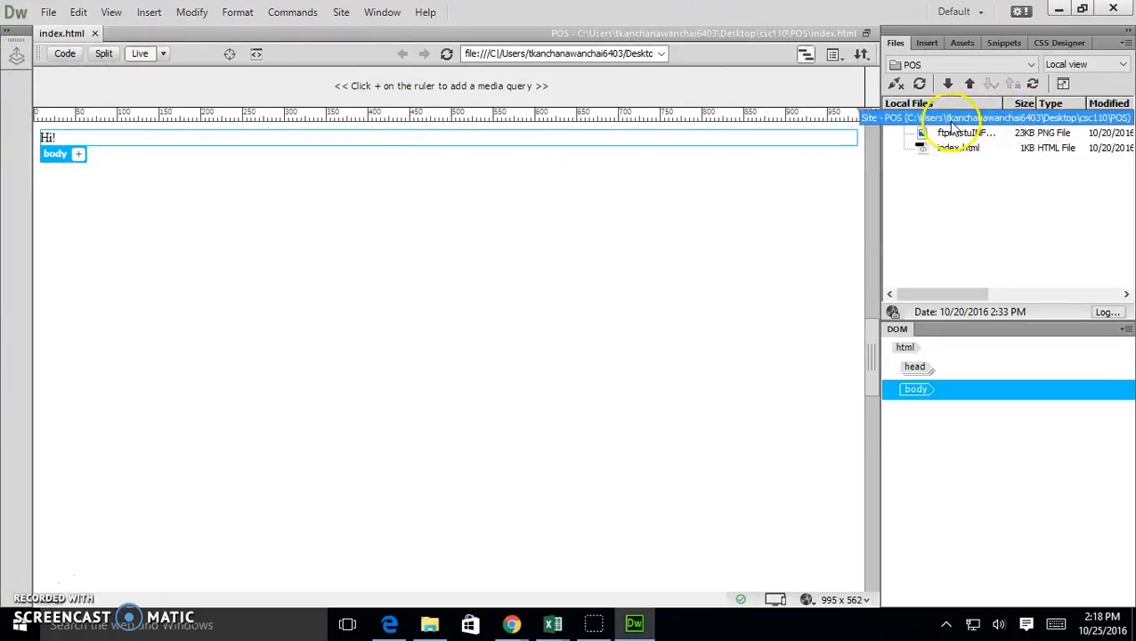
pyautogui.click(1059, 9)
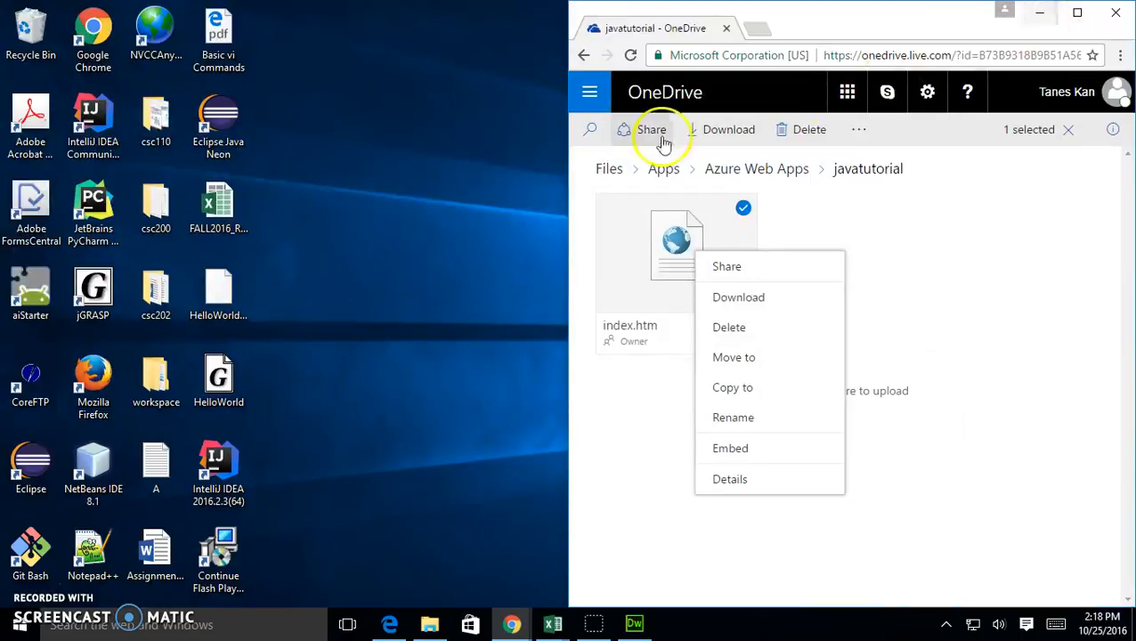
# - Delete index.htm from the javatutorial folder in OneDrive and upload the POS folder in its place
pyautogui.click(751, 330)
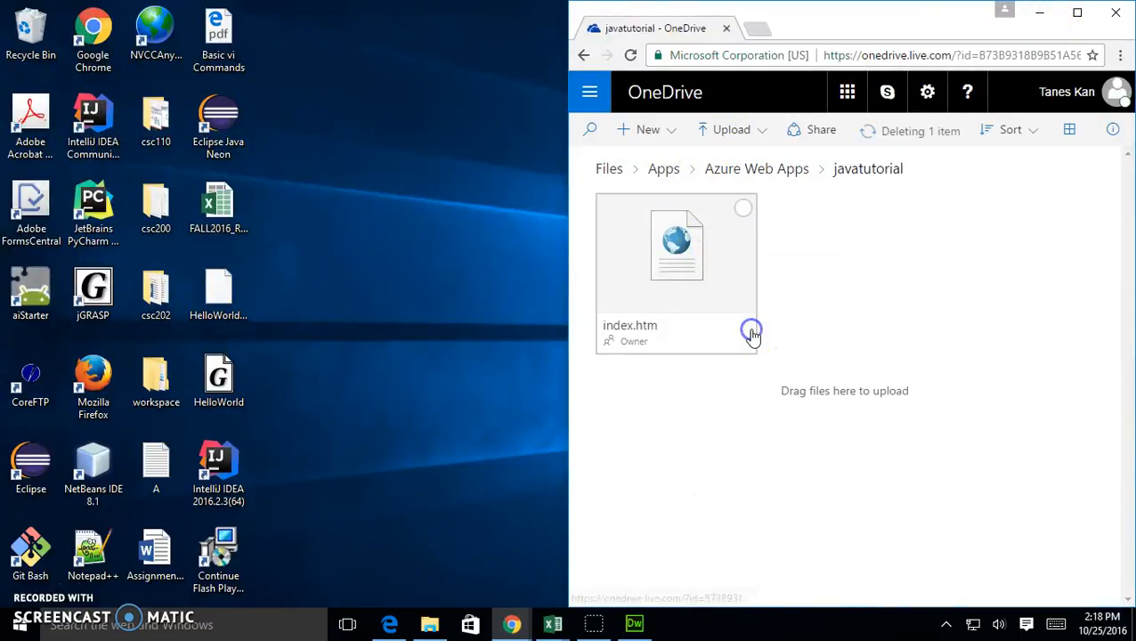
pyautogui.click(731, 132)
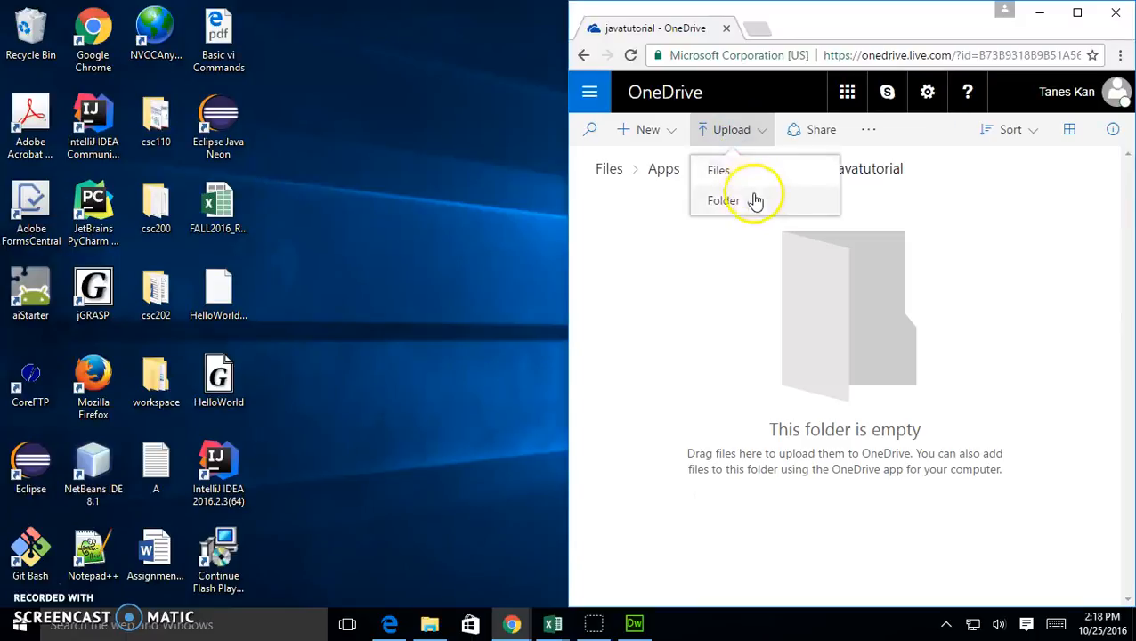
pyautogui.click(753, 198)
pyautogui.scroll(-1, 574, 334)
pyautogui.click(535, 285)
pyautogui.click(539, 300)
pyautogui.click(583, 414)
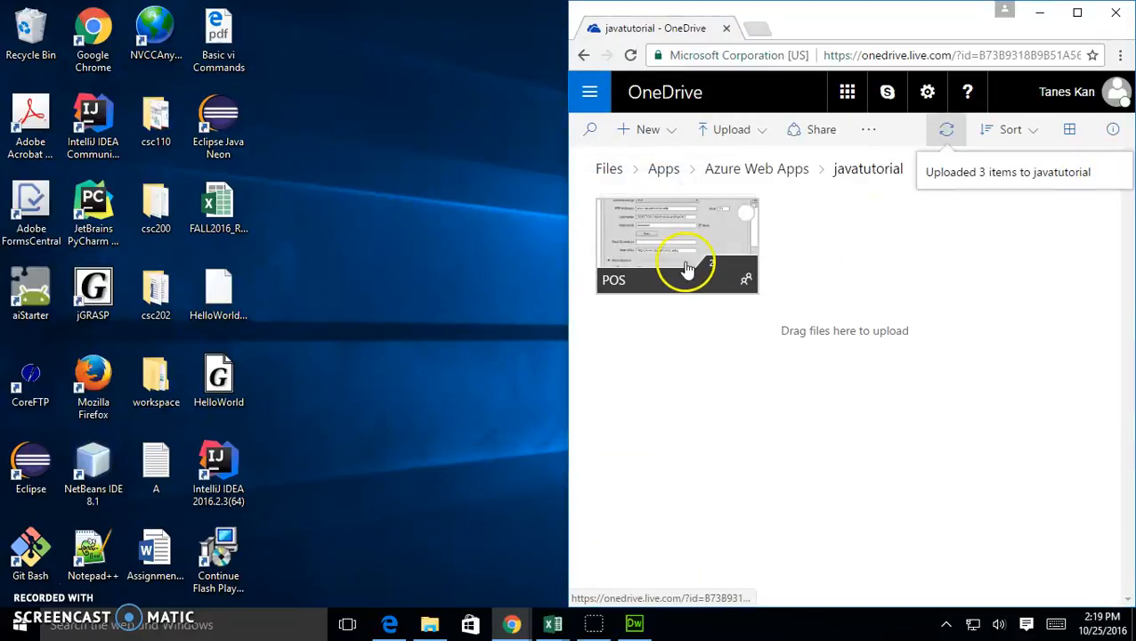
# - Move index.html from the uploaded POS folder up into the javatutorial folder under Apps > Azure Web Apps in OneDrive
pyautogui.click(686, 269)
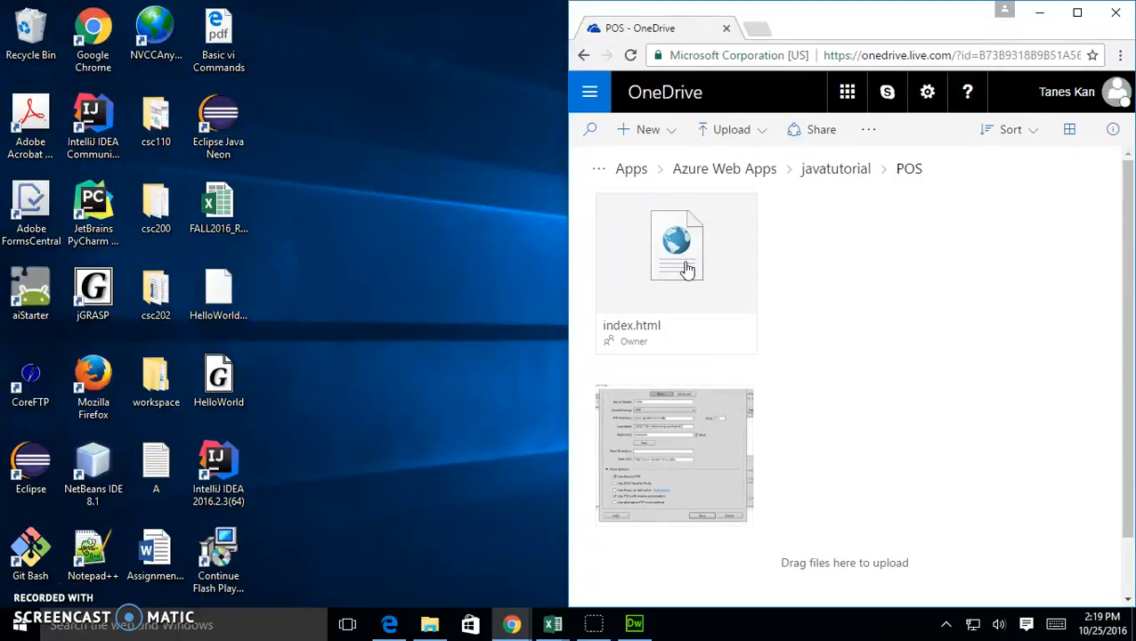
pyautogui.click(682, 250)
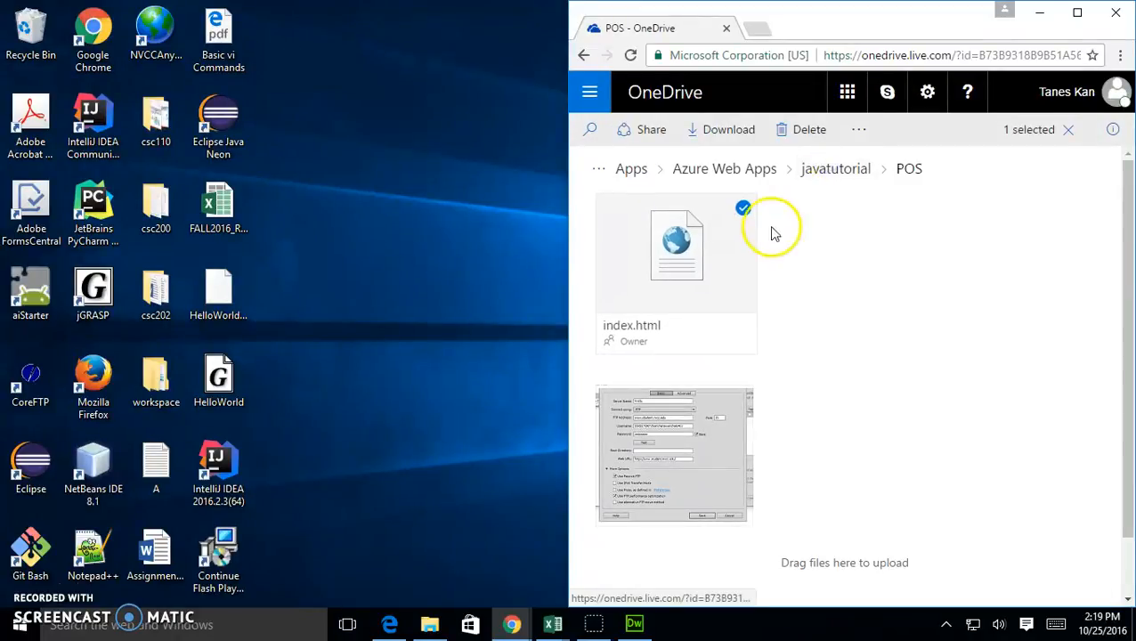
pyautogui.click(730, 275)
pyautogui.rightClick(809, 191)
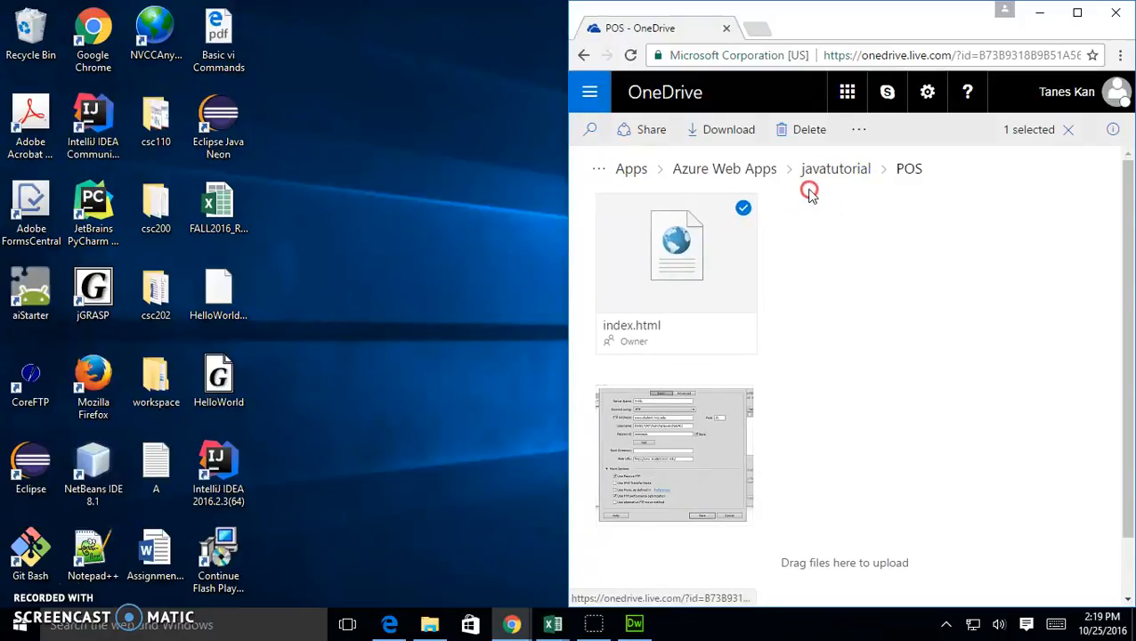
pyautogui.click(701, 276)
pyautogui.rightClick(703, 272)
pyautogui.click(742, 375)
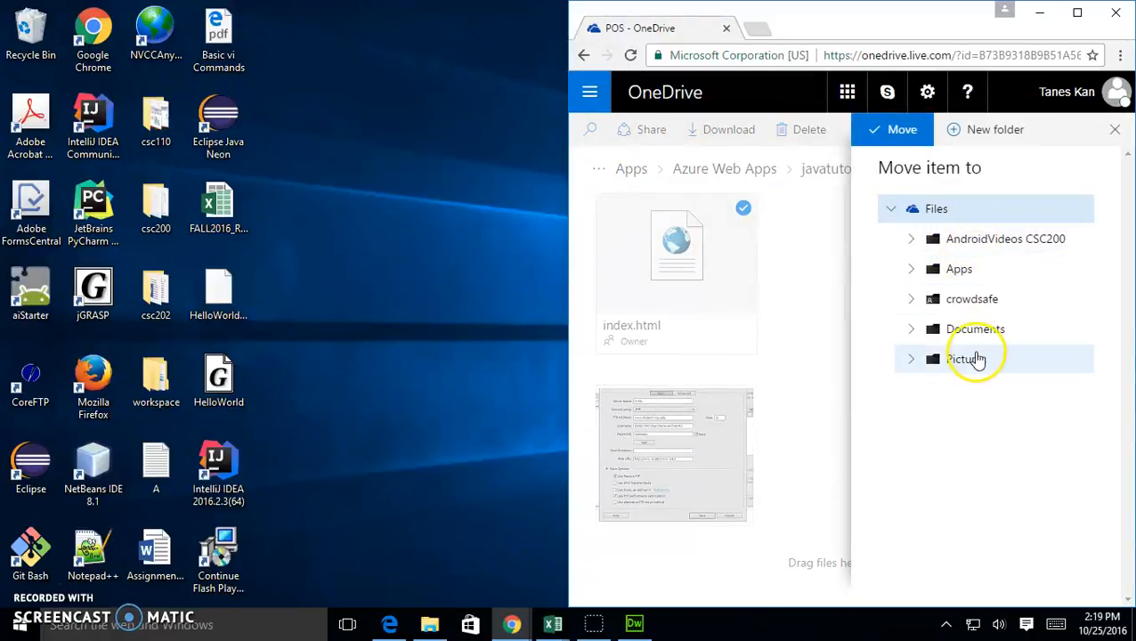
pyautogui.click(913, 269)
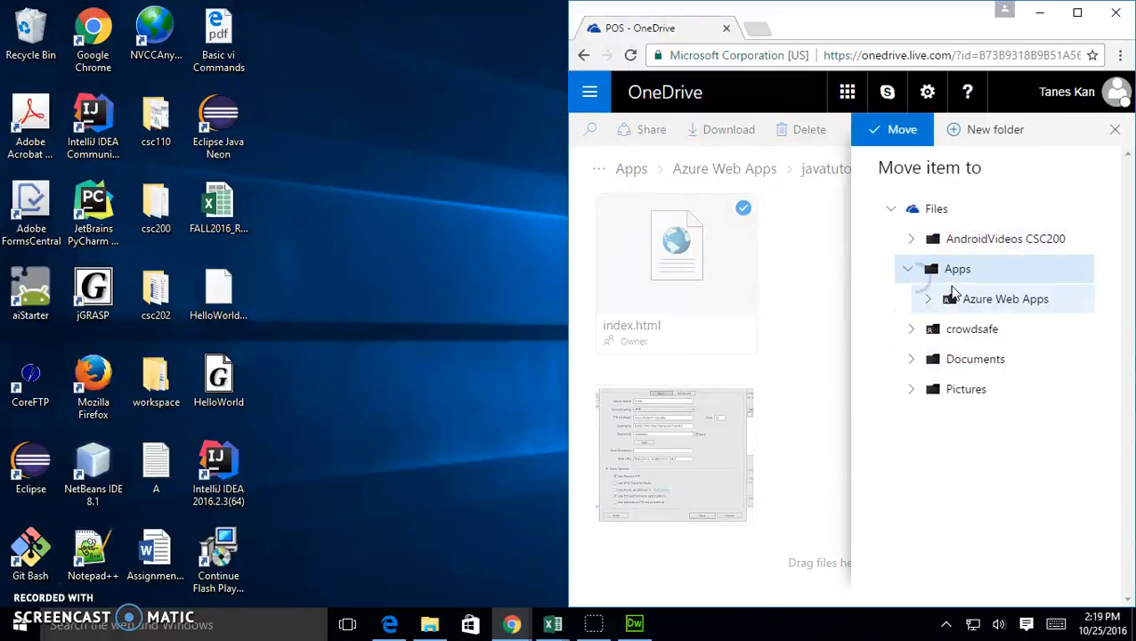
pyautogui.click(929, 302)
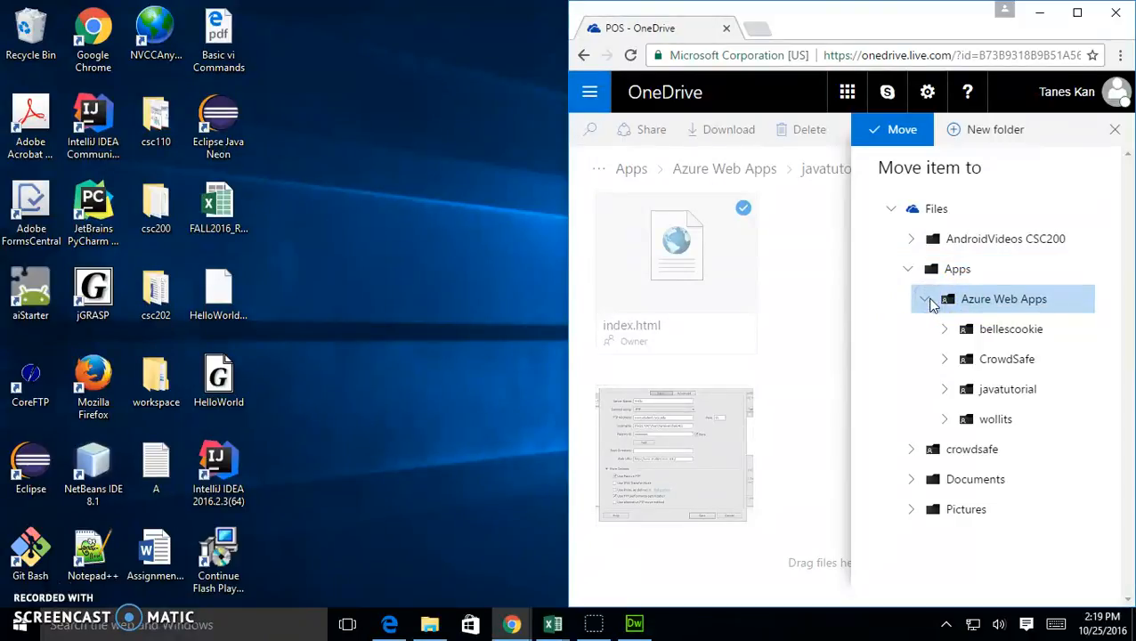
pyautogui.click(997, 394)
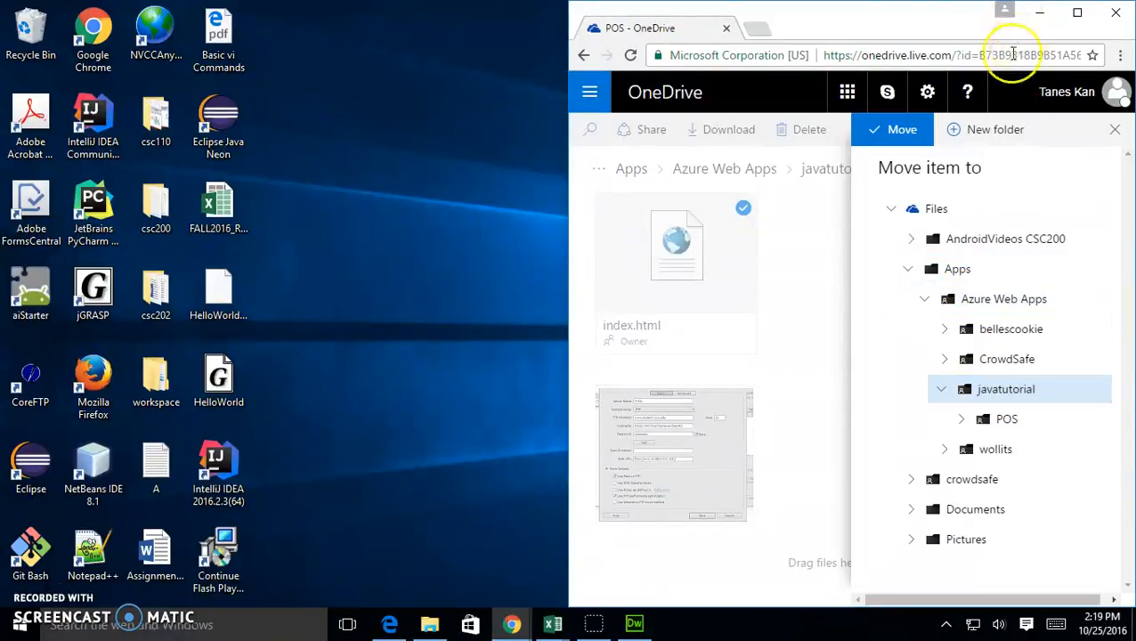
pyautogui.moveTo(900, 21); pyautogui.dragTo(637, 40)
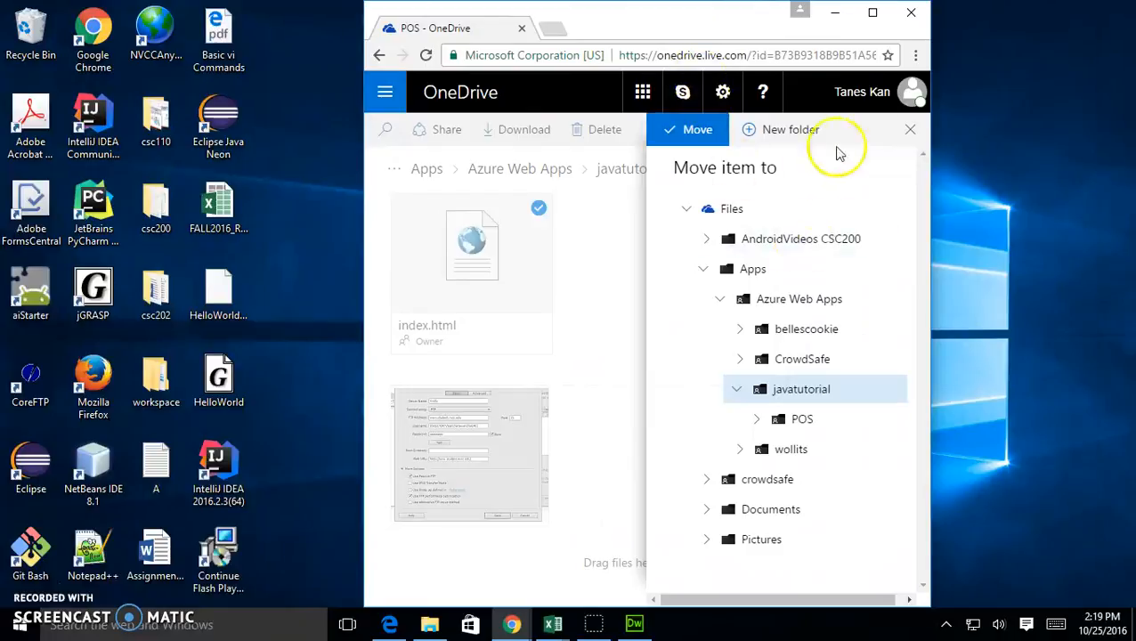
pyautogui.click(666, 134)
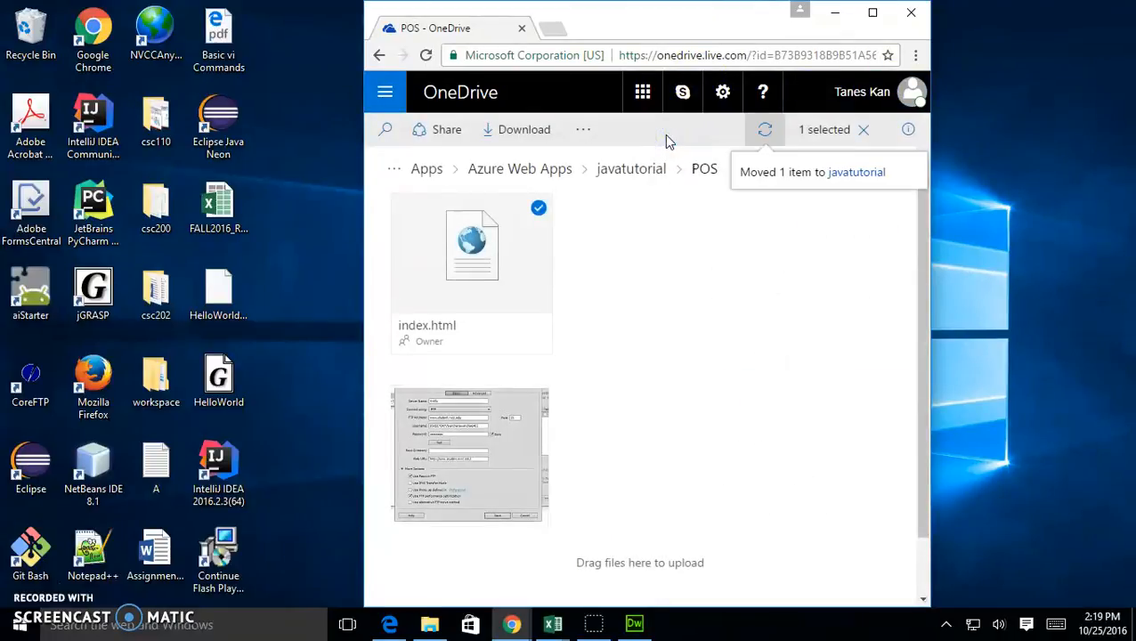
pyautogui.moveTo(629, 33); pyautogui.dragTo(637, 41)
# - Glance at index.html in Dreamweaver, recheck the javatutorial.azurewebsites.net page, and close that site's tab
pyautogui.click(634, 622)
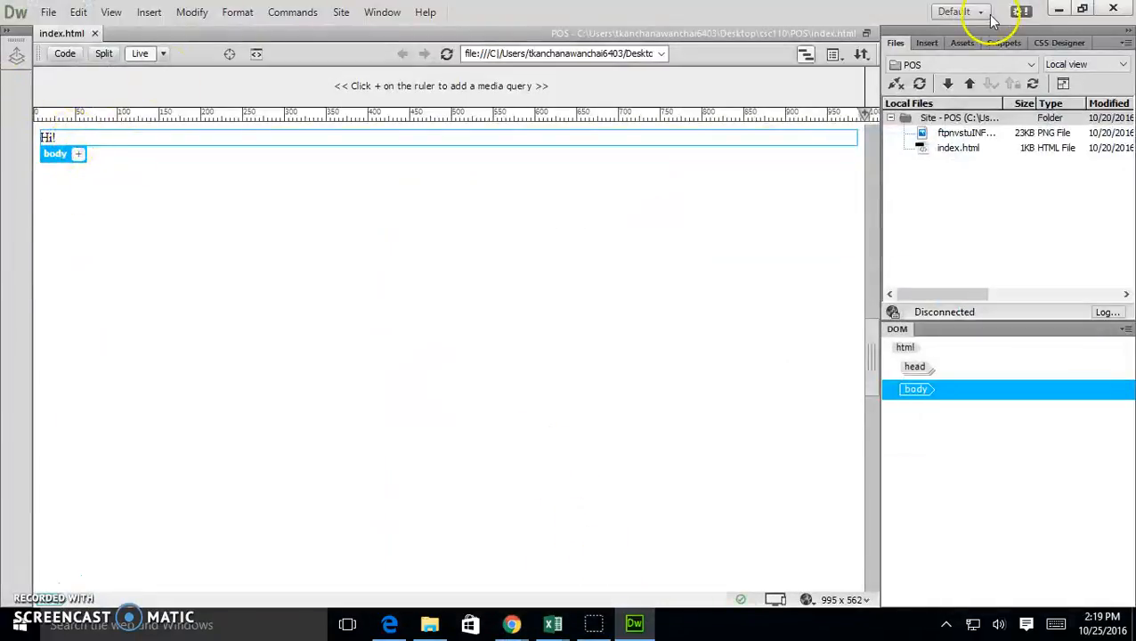
pyautogui.click(1060, 11)
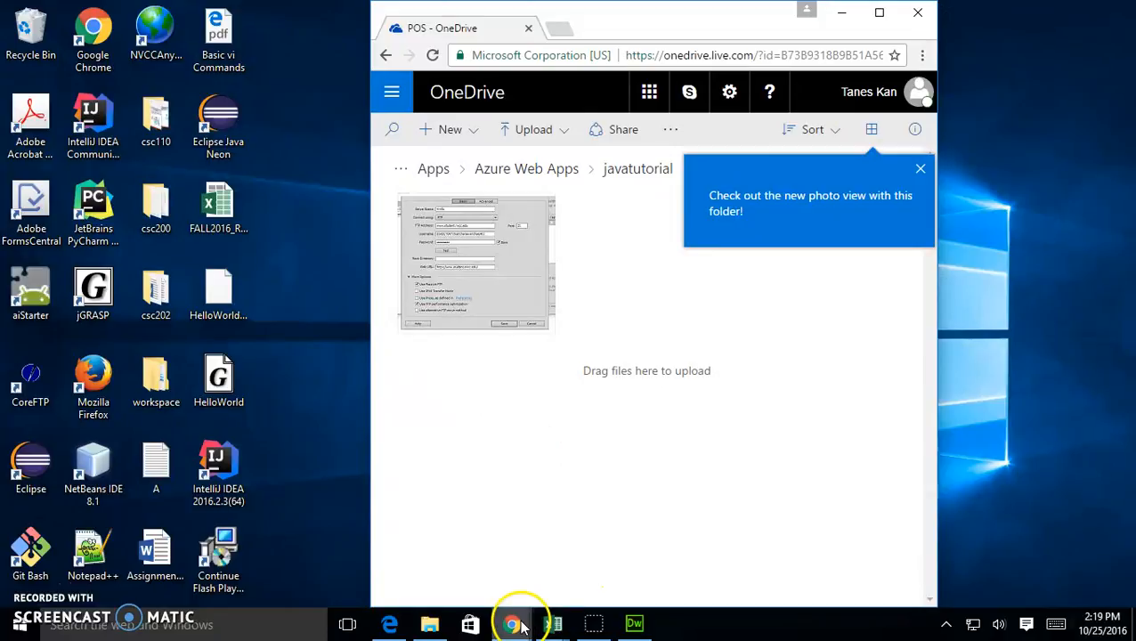
pyautogui.moveTo(518, 626)
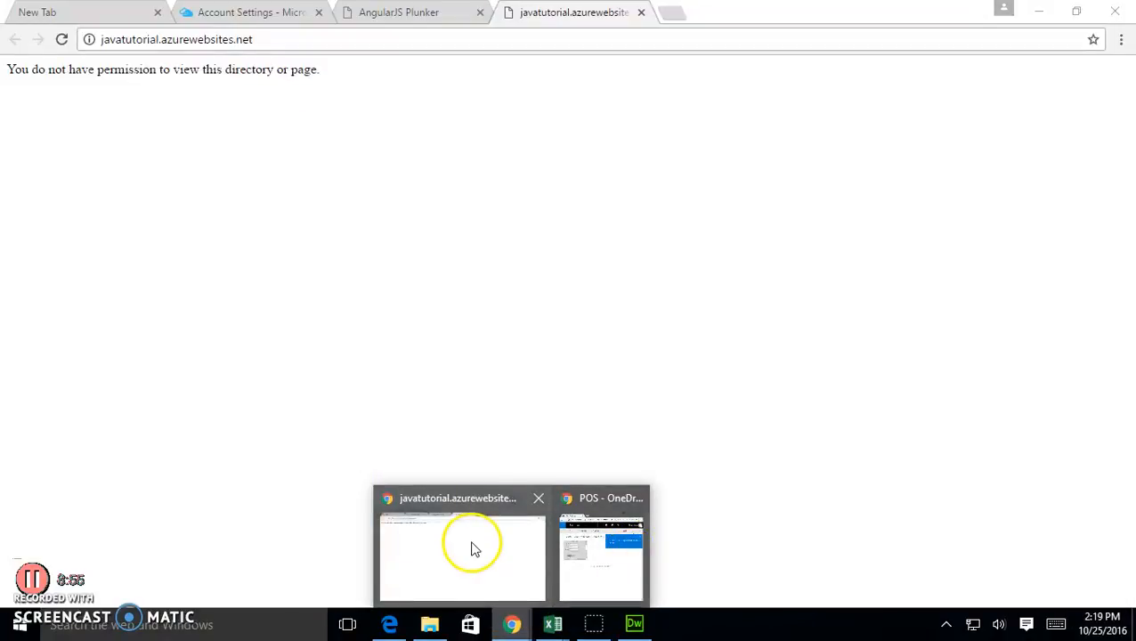
pyautogui.click(475, 549)
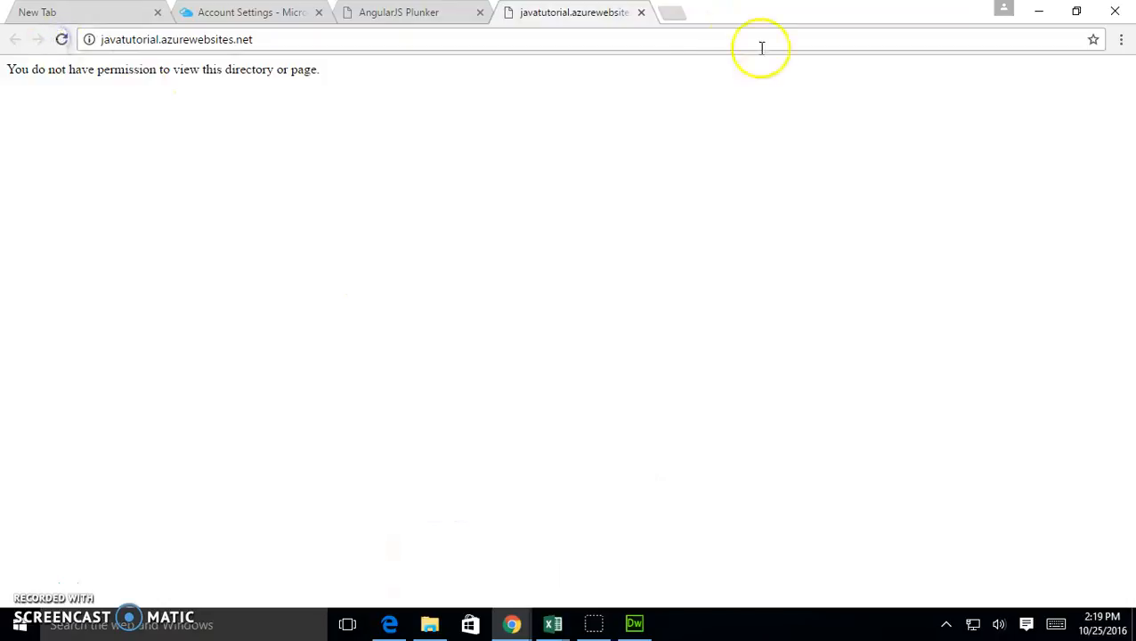
pyautogui.click(642, 12)
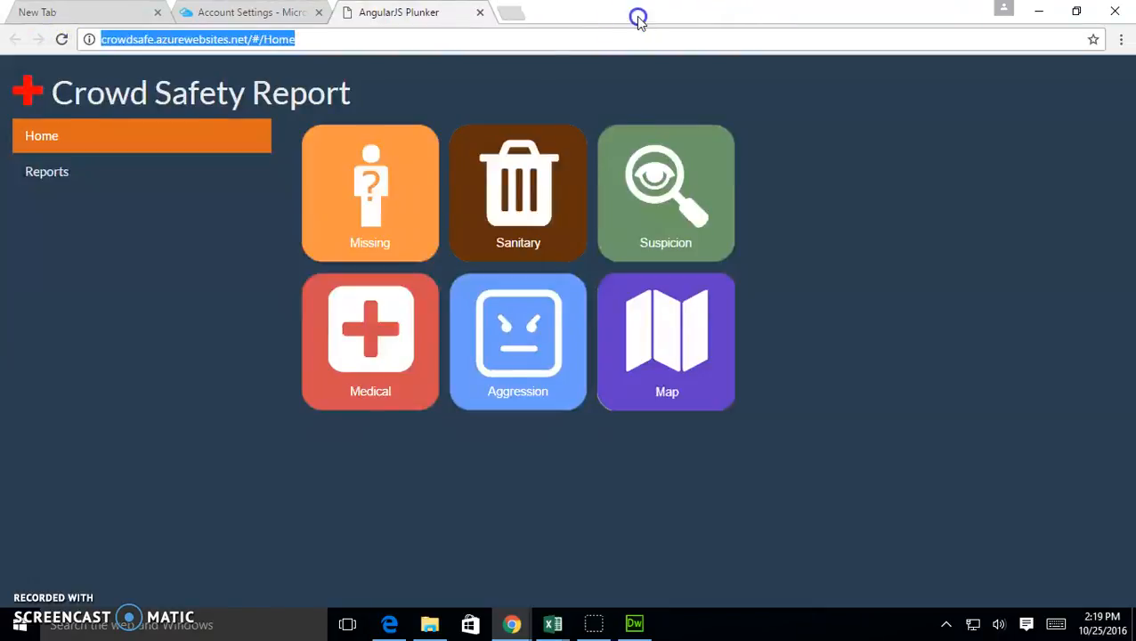
# - Bring up the Azure portal's deployment options for the javatutorial web app in a maximized browser window
pyautogui.moveTo(639, 19); pyautogui.dragTo(610, 77)
pyautogui.click(558, 82)
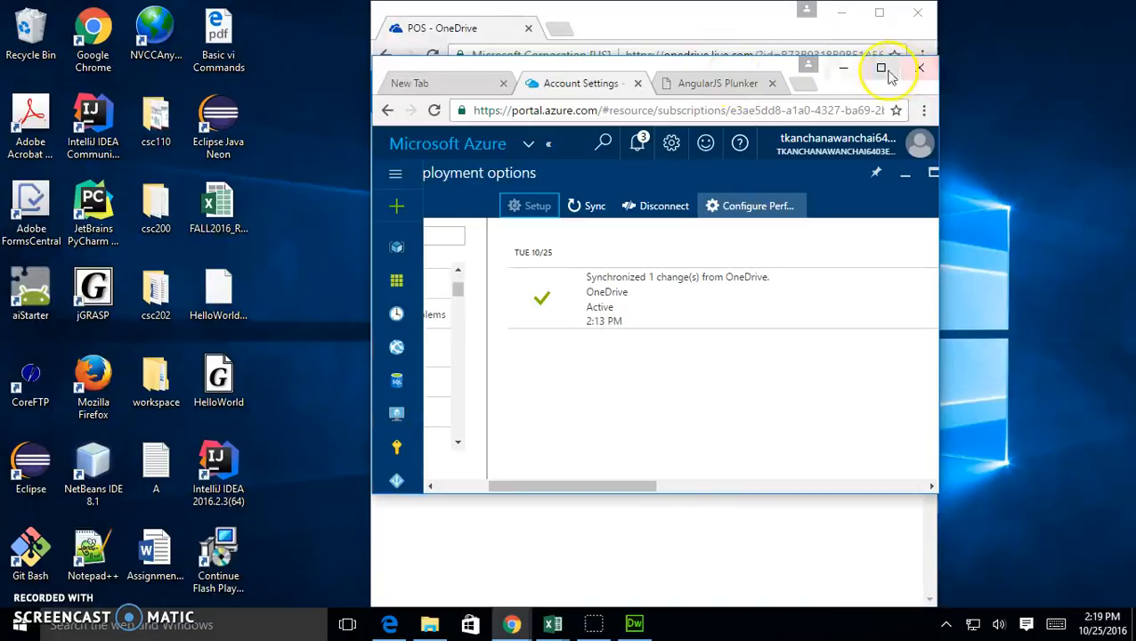
pyautogui.click(881, 68)
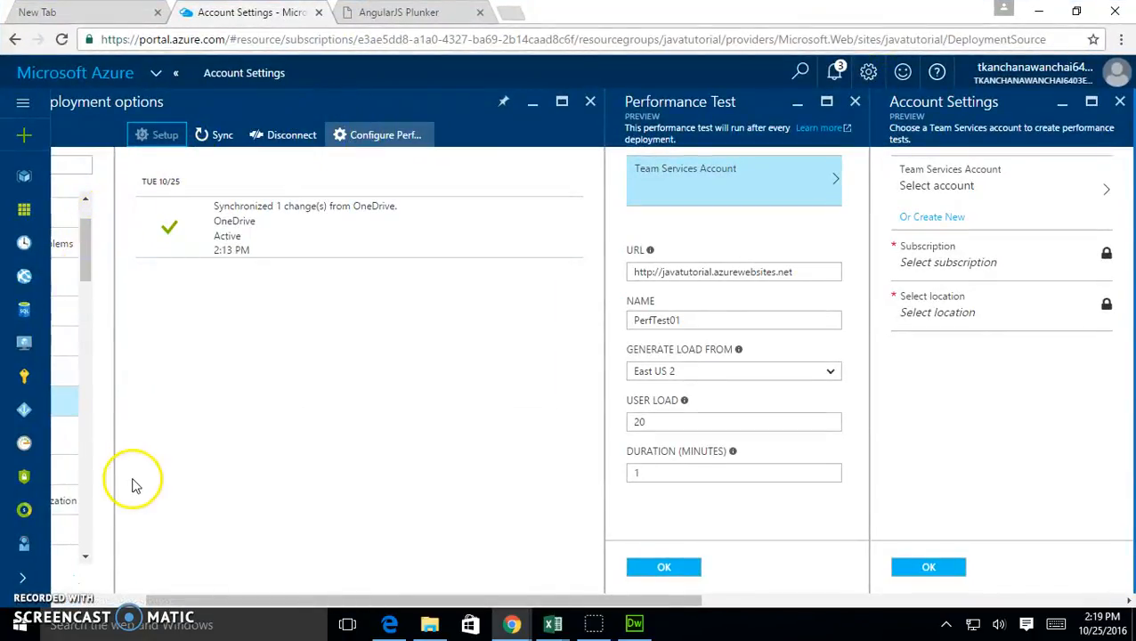
# - Return to the Azure dashboard, open the javatutorial web app and visit its site URL
pyautogui.moveTo(170, 585); pyautogui.dragTo(79, 580)
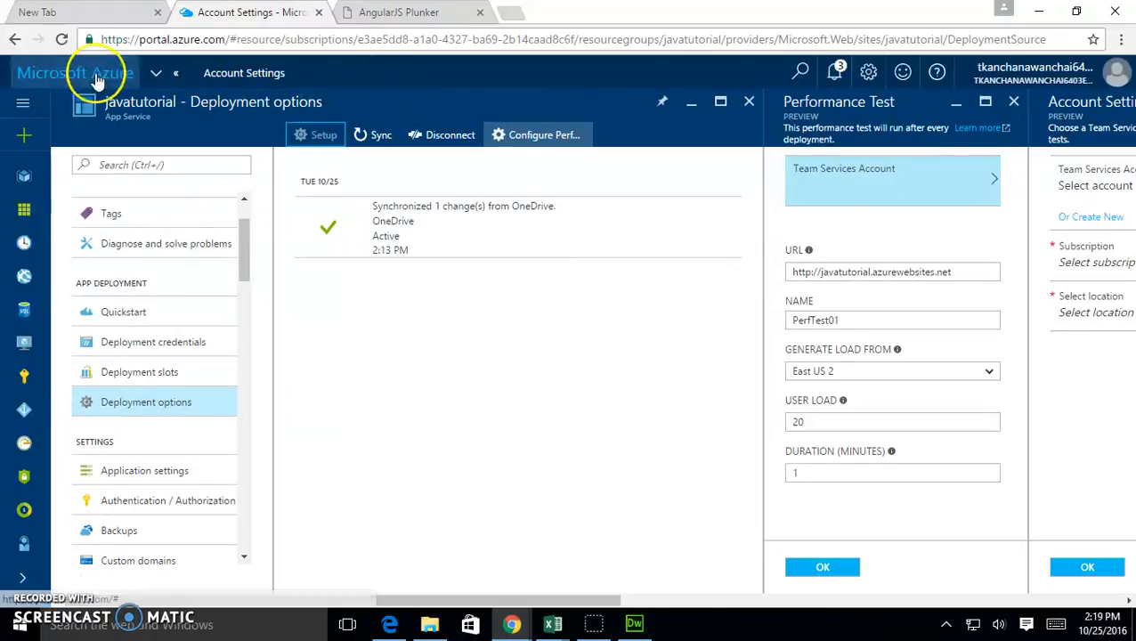
pyautogui.click(68, 80)
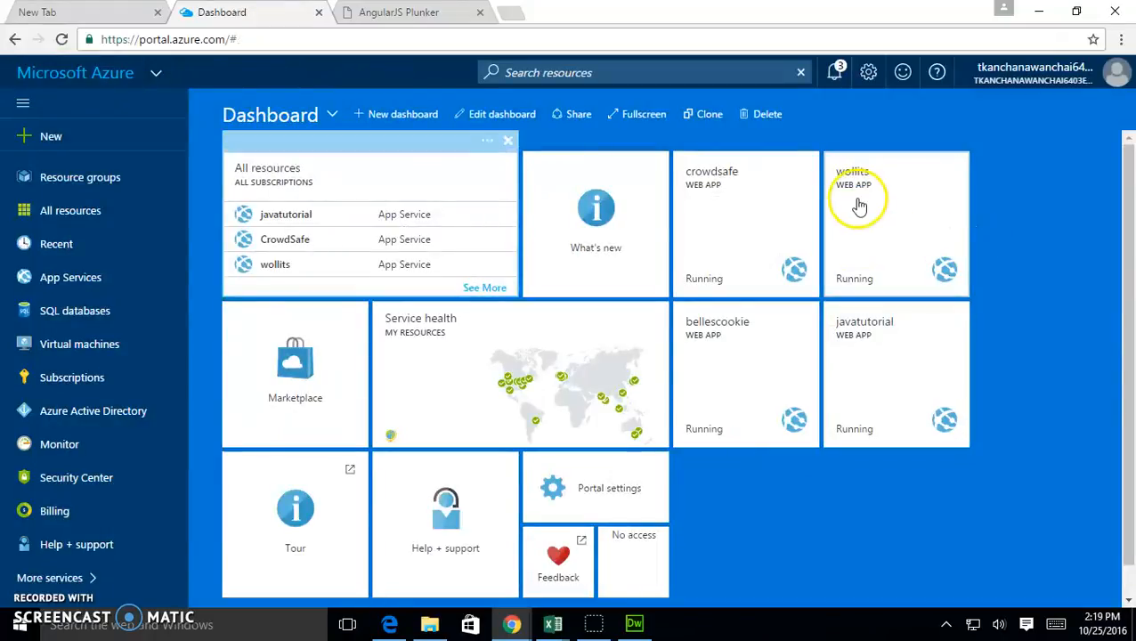
pyautogui.click(911, 369)
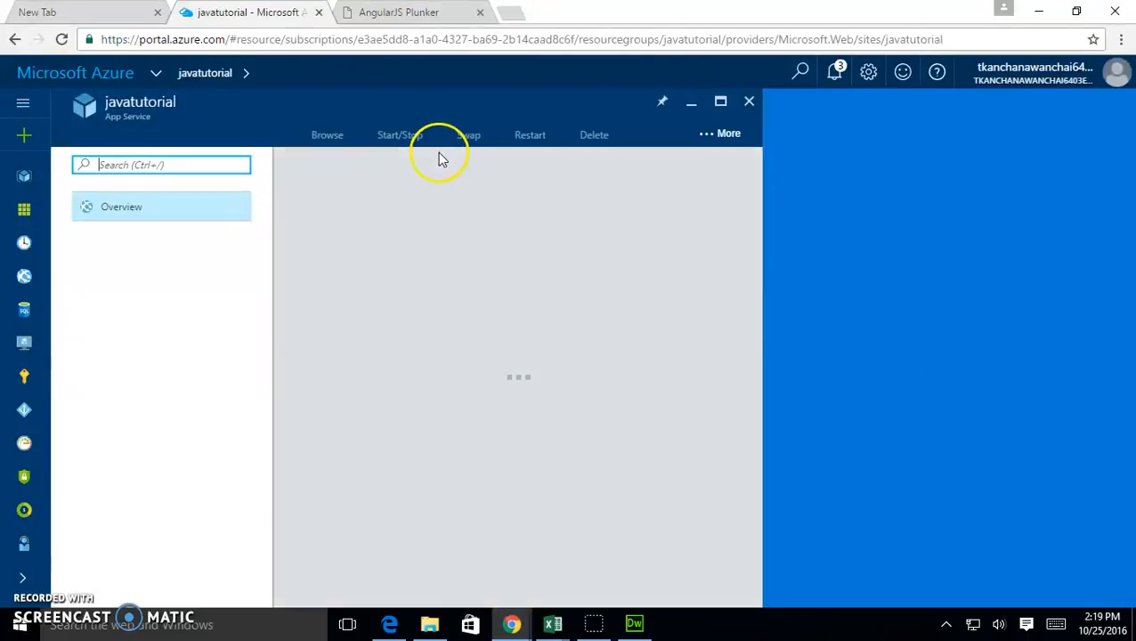
pyautogui.click(592, 210)
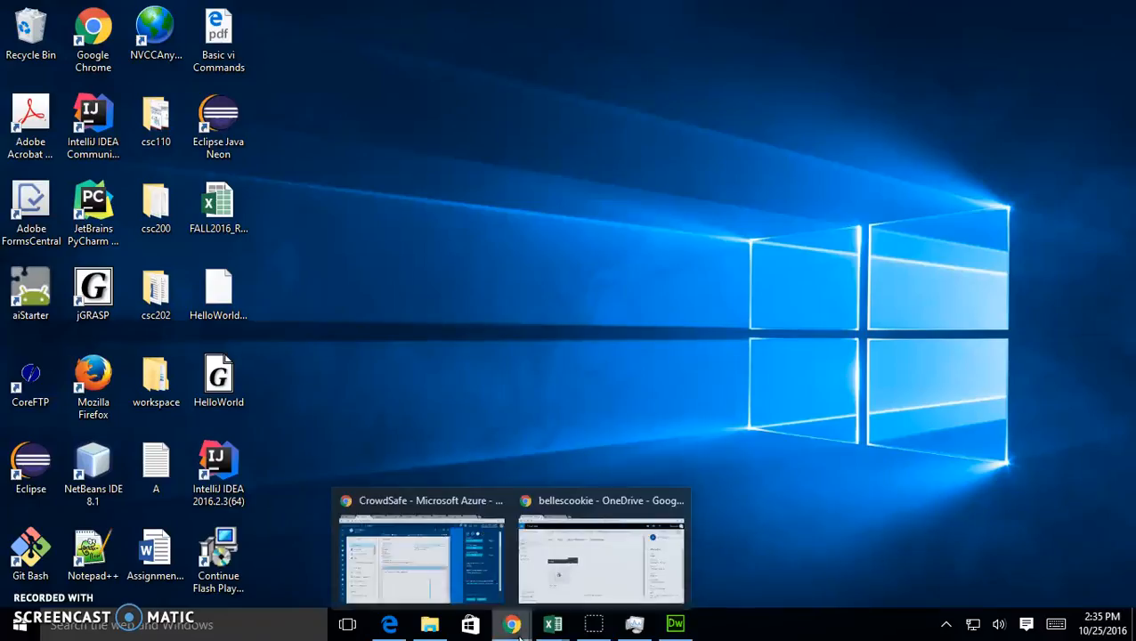
# - Switch to the OneDrive window, glance at the index.html source, and open the javatutorial folder under Azure Web Apps
pyautogui.click(571, 598)
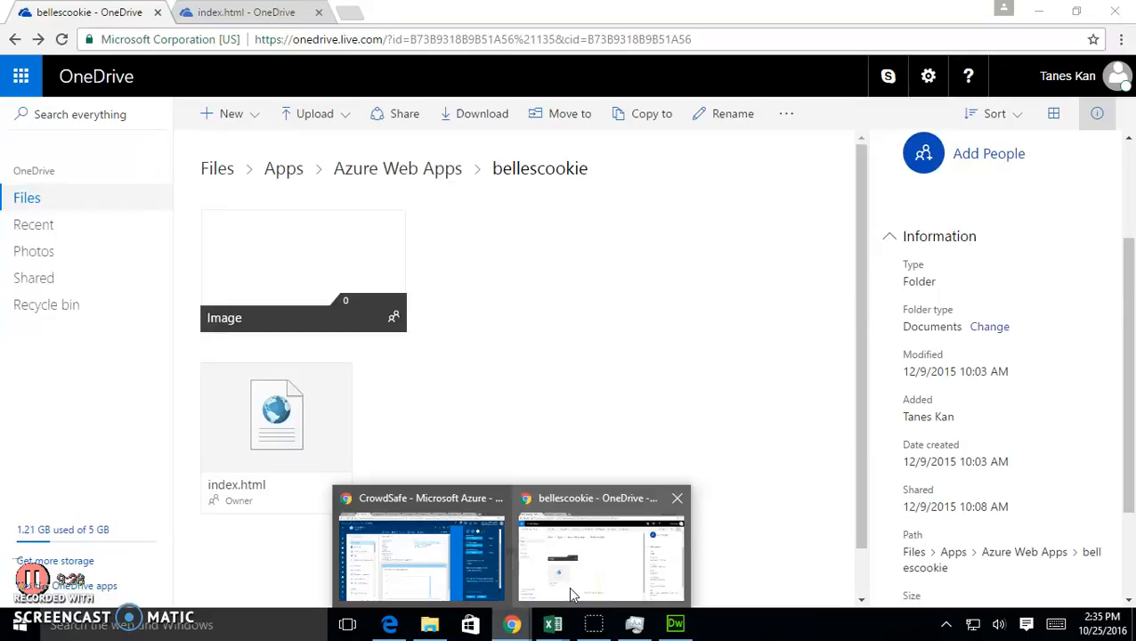
pyautogui.click(571, 590)
pyautogui.click(246, 12)
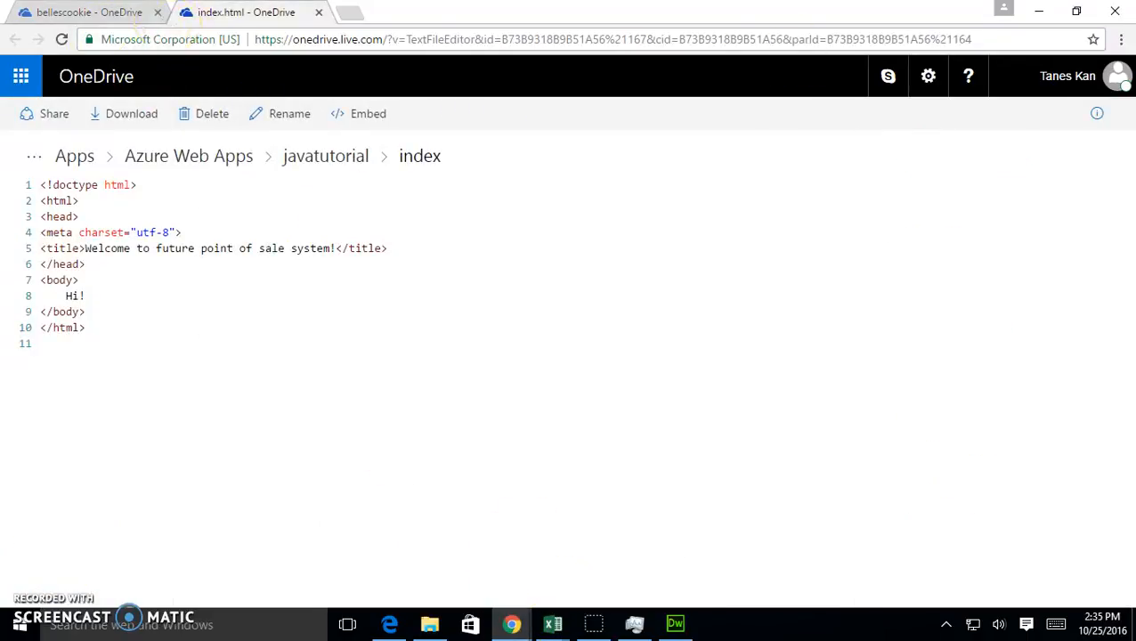
pyautogui.click(112, 12)
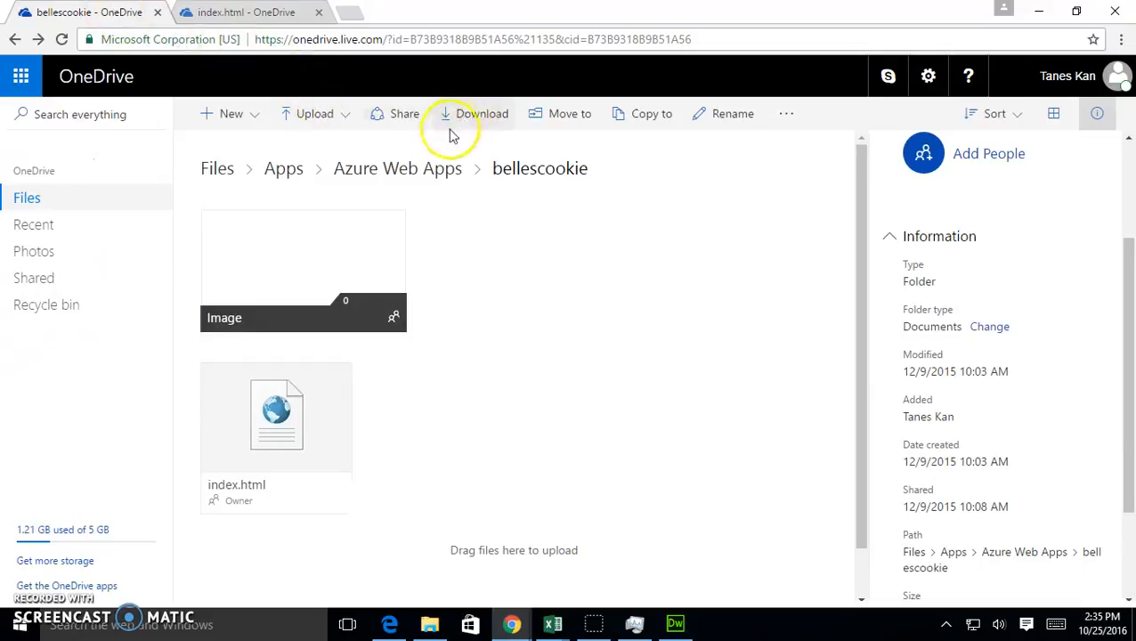
pyautogui.click(418, 166)
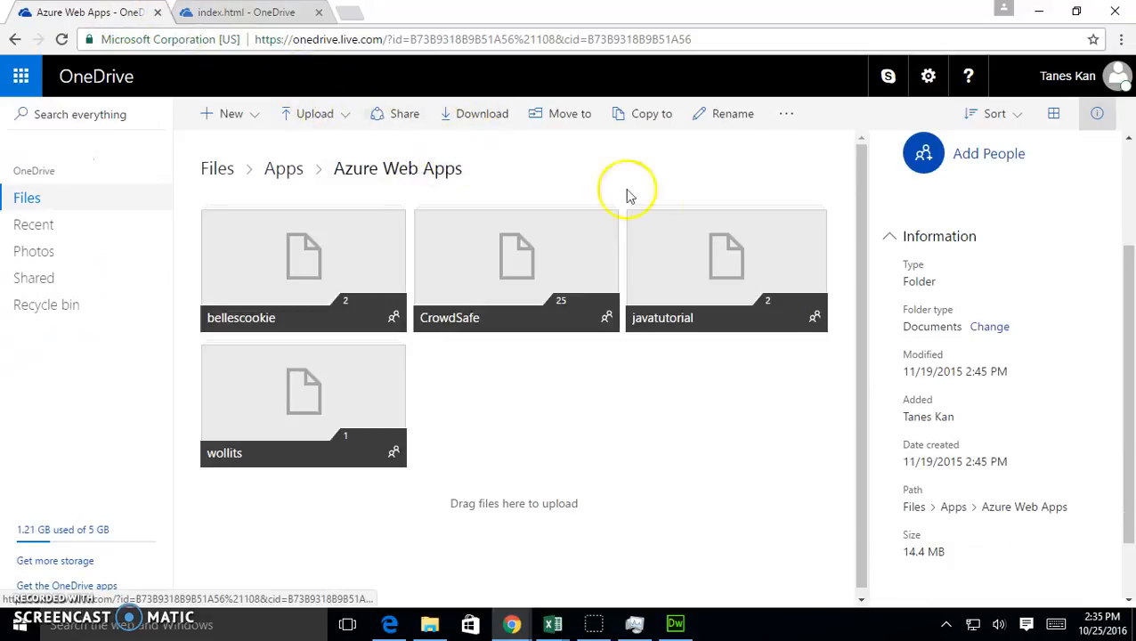
pyautogui.click(734, 293)
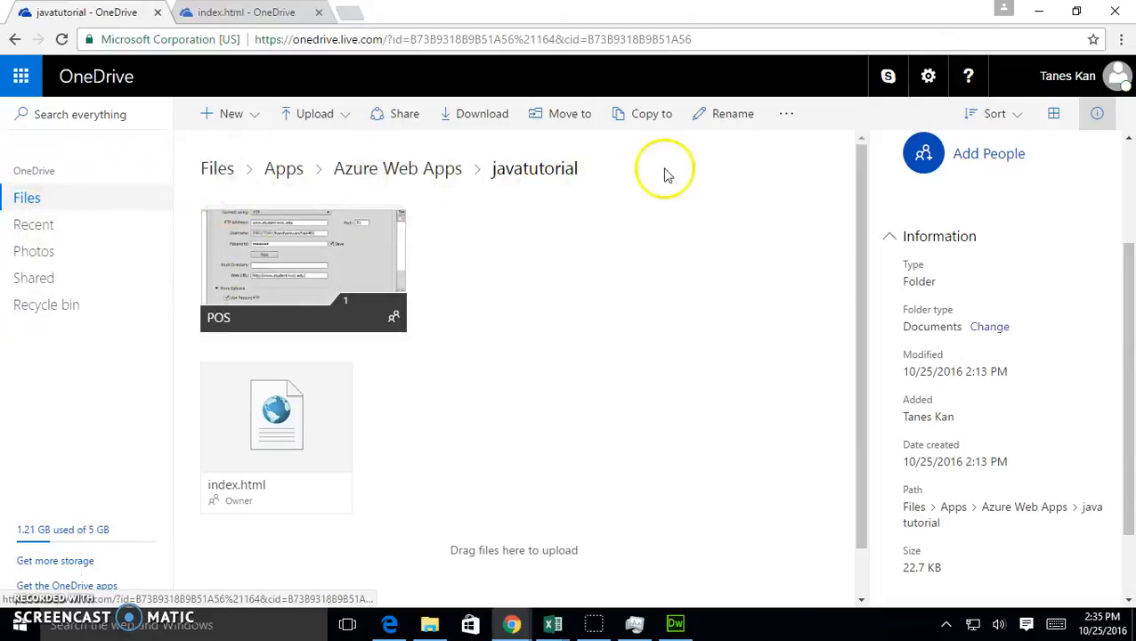
# - Upload the items from css through news in Desktop > csc110 > POS to the javatutorial folder, and review the folder's files
pyautogui.click(314, 118)
pyautogui.click(329, 160)
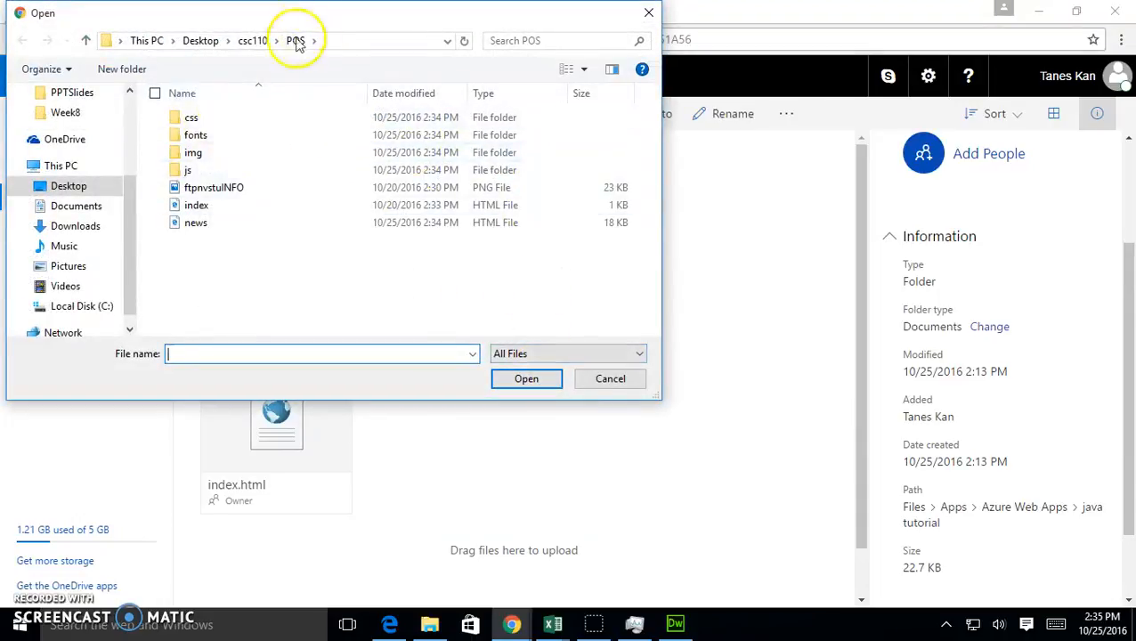
pyautogui.click(252, 133)
pyautogui.click(252, 120)
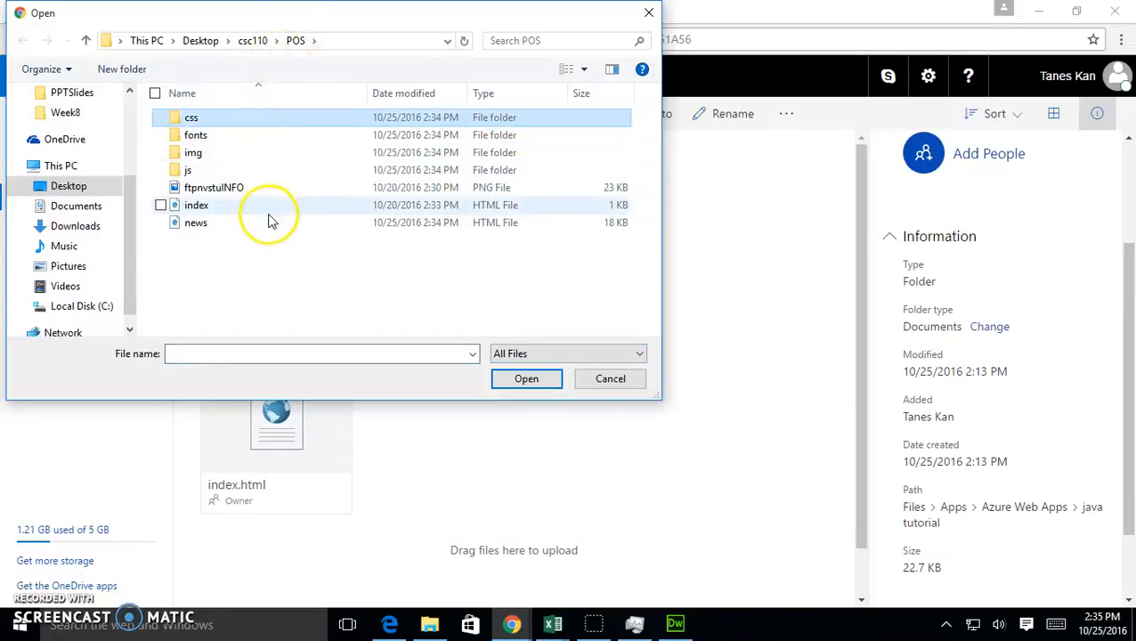
pyautogui.keyDown('shift'); pyautogui.click(267, 223); pyautogui.keyUp('shift')
pyautogui.click(525, 378)
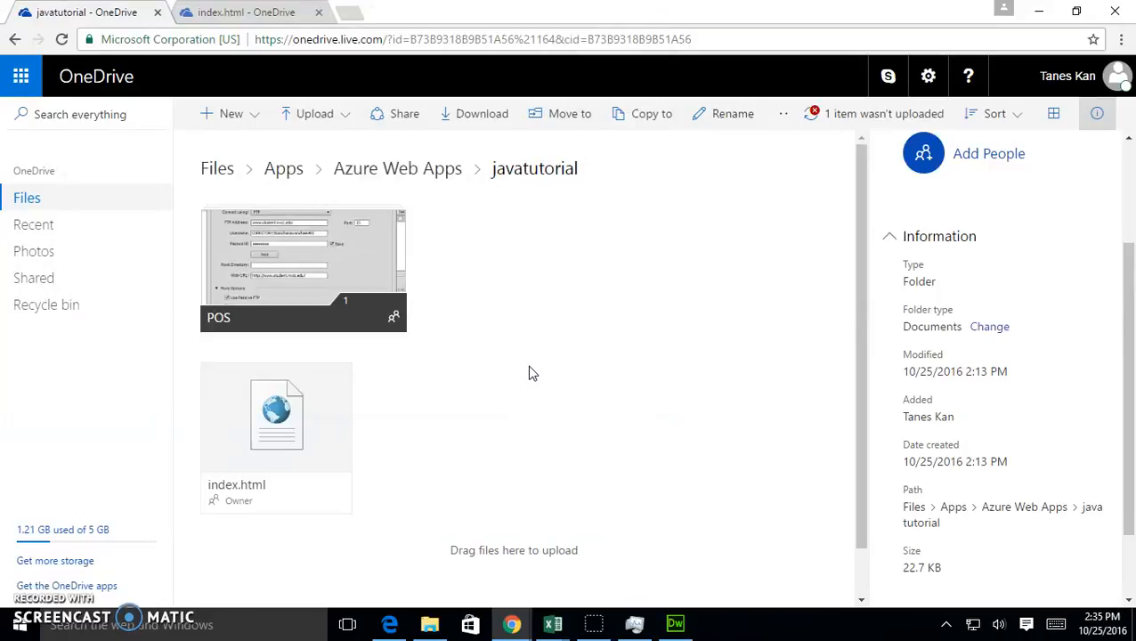
pyautogui.scroll(-3, 534, 383)
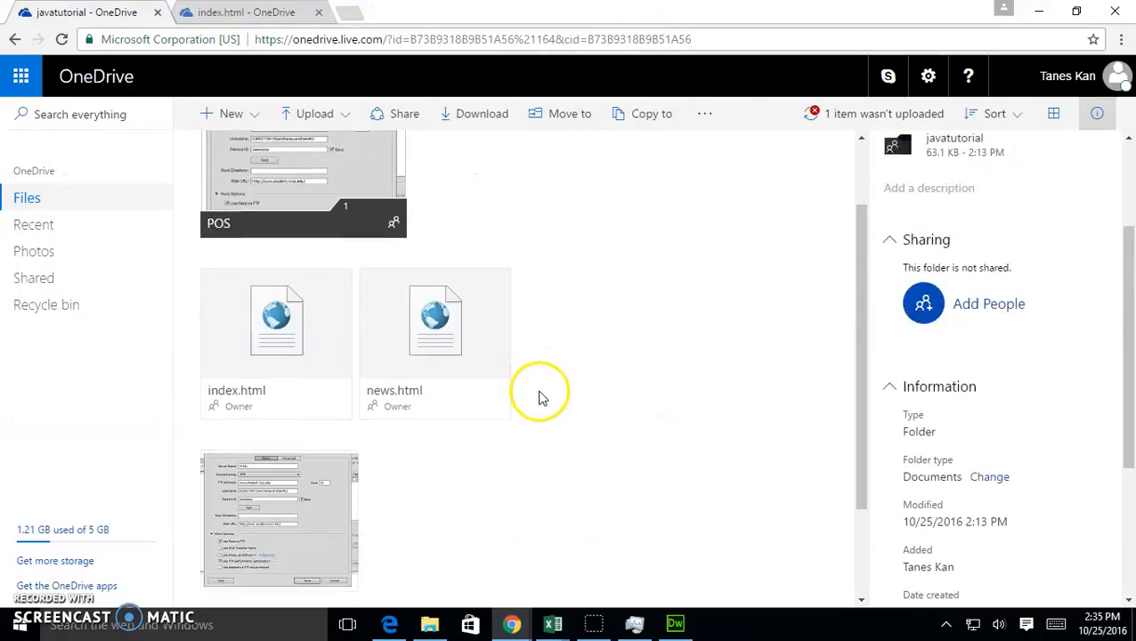
pyautogui.scroll(3, 393, 249)
pyautogui.scroll(-2, 457, 278)
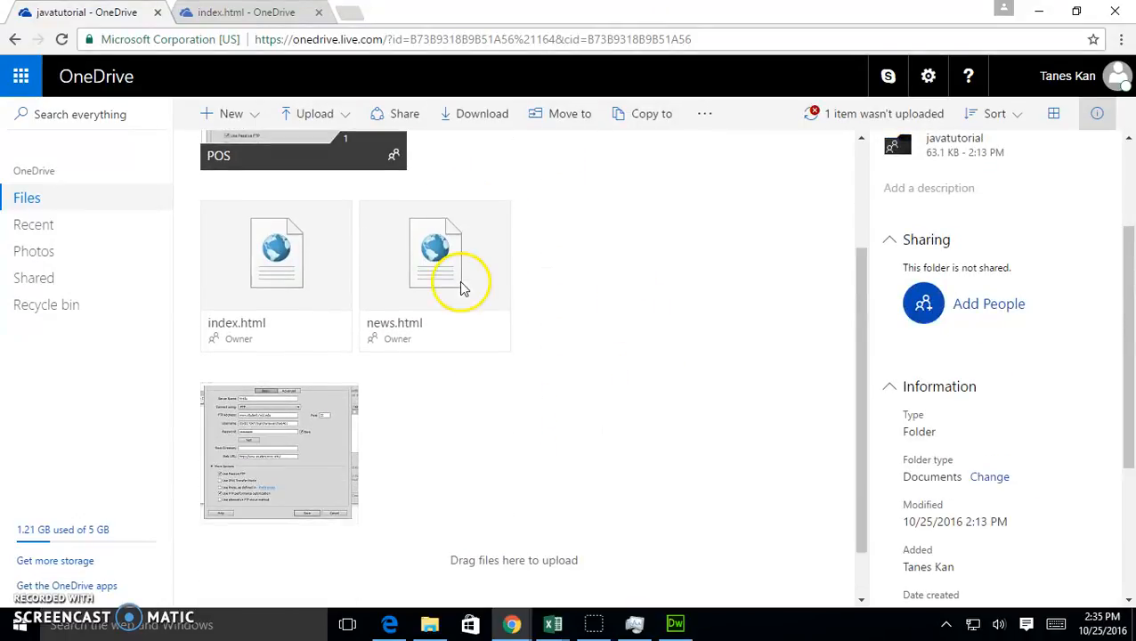
pyautogui.scroll(-1, 464, 299)
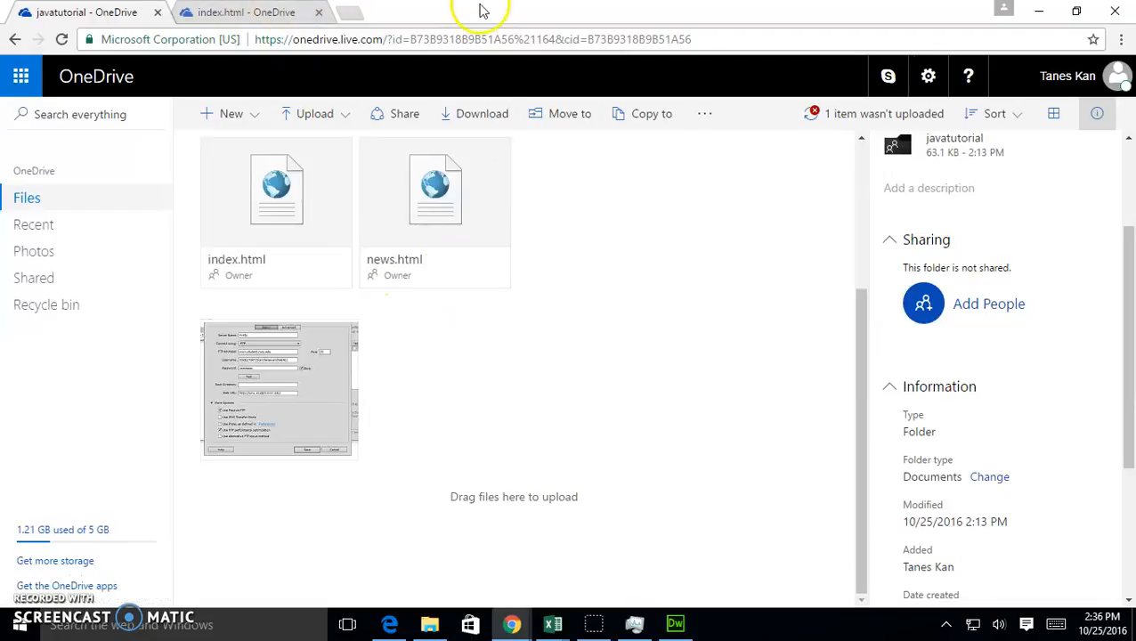
pyautogui.scroll(3, 709, 287)
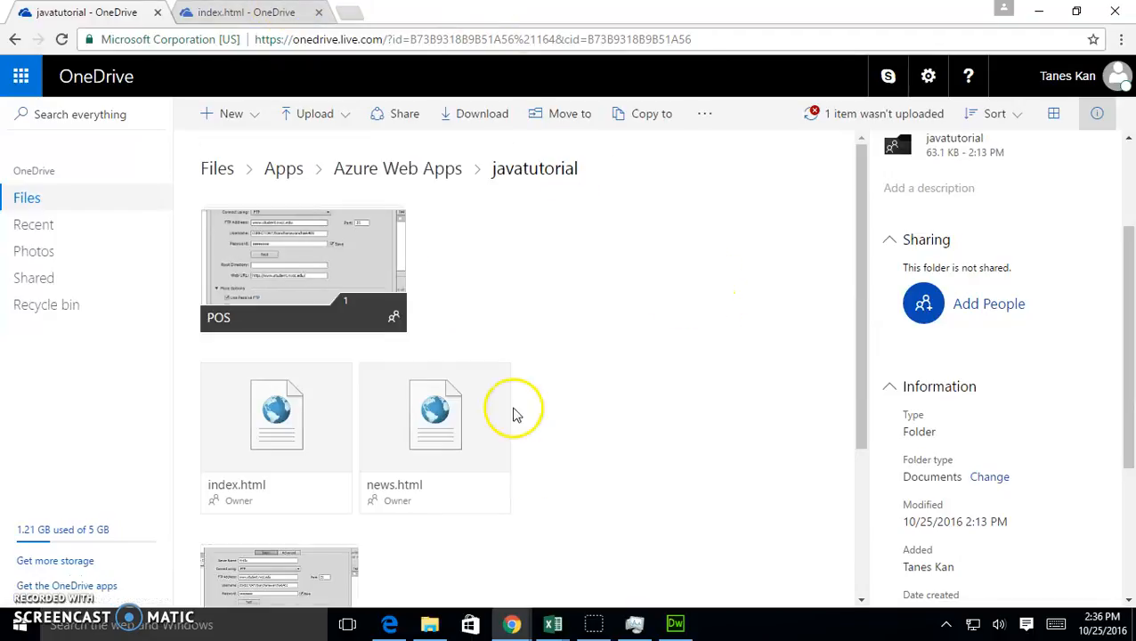
# - Switch to the Azure portal window, dismiss the portal settings, and open the javatutorial web app from the dashboard
pyautogui.moveTo(514, 618)
pyautogui.moveTo(432, 574)
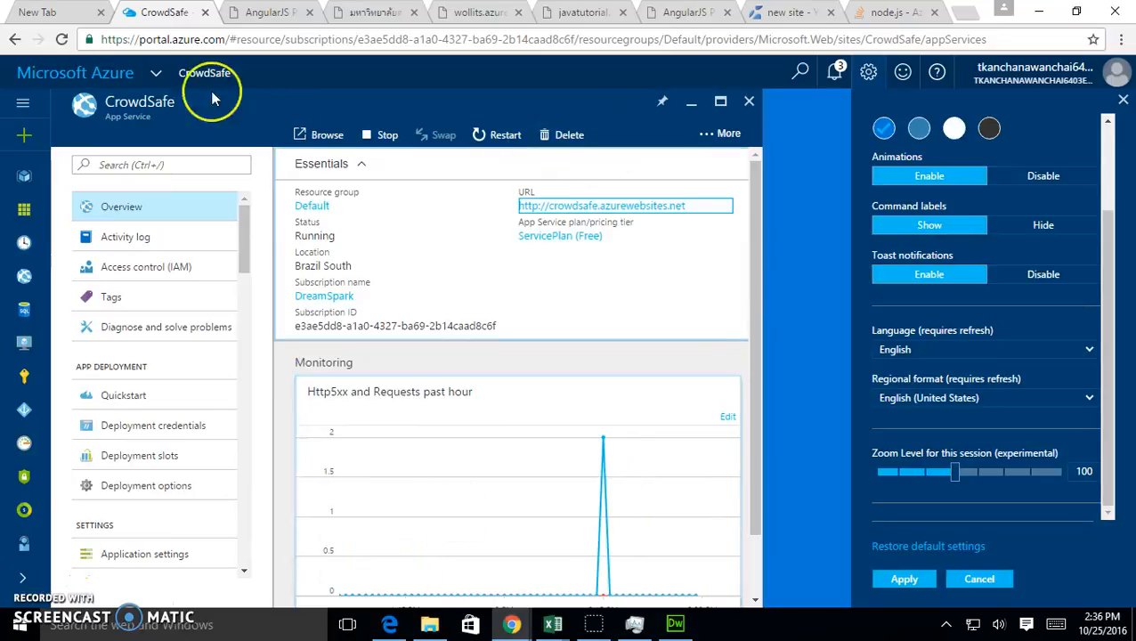
pyautogui.click(60, 71)
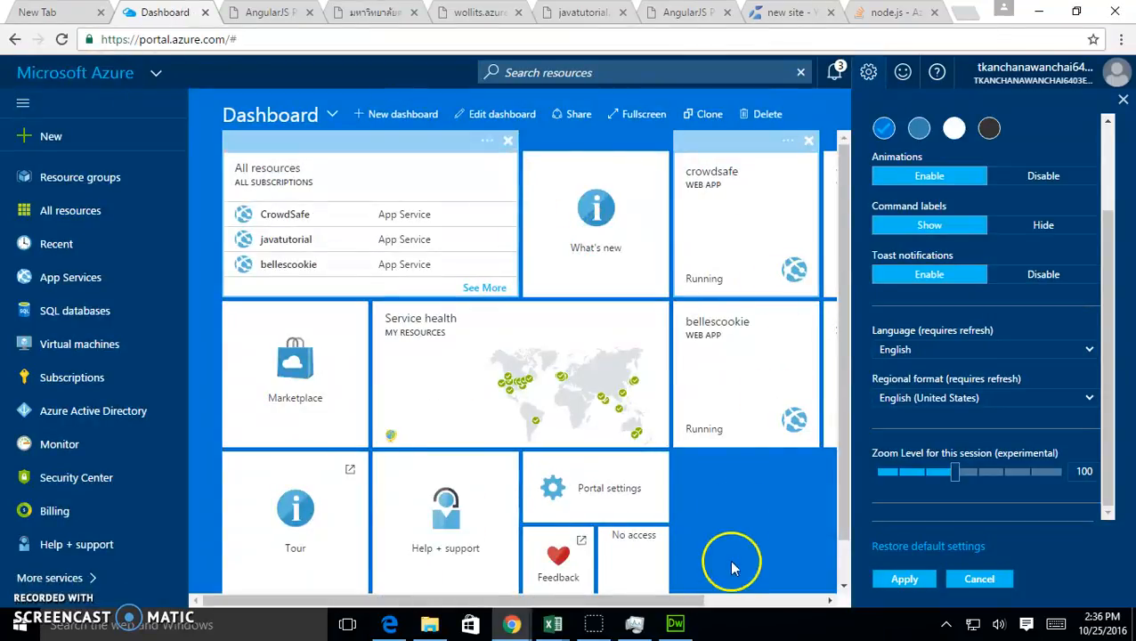
pyautogui.click(1122, 100)
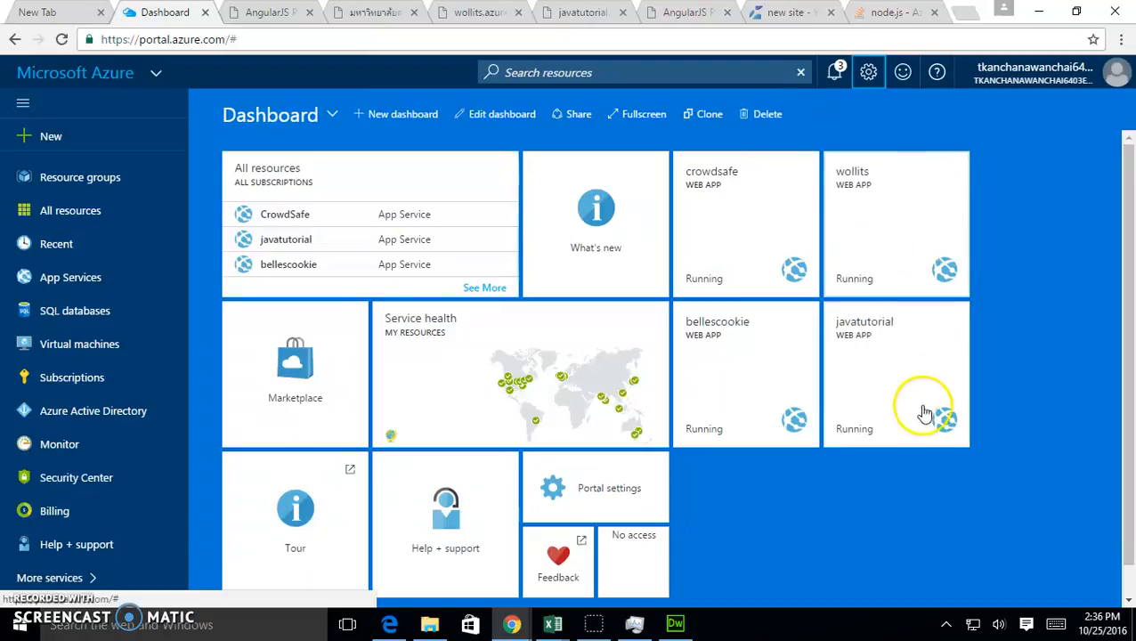
pyautogui.click(876, 361)
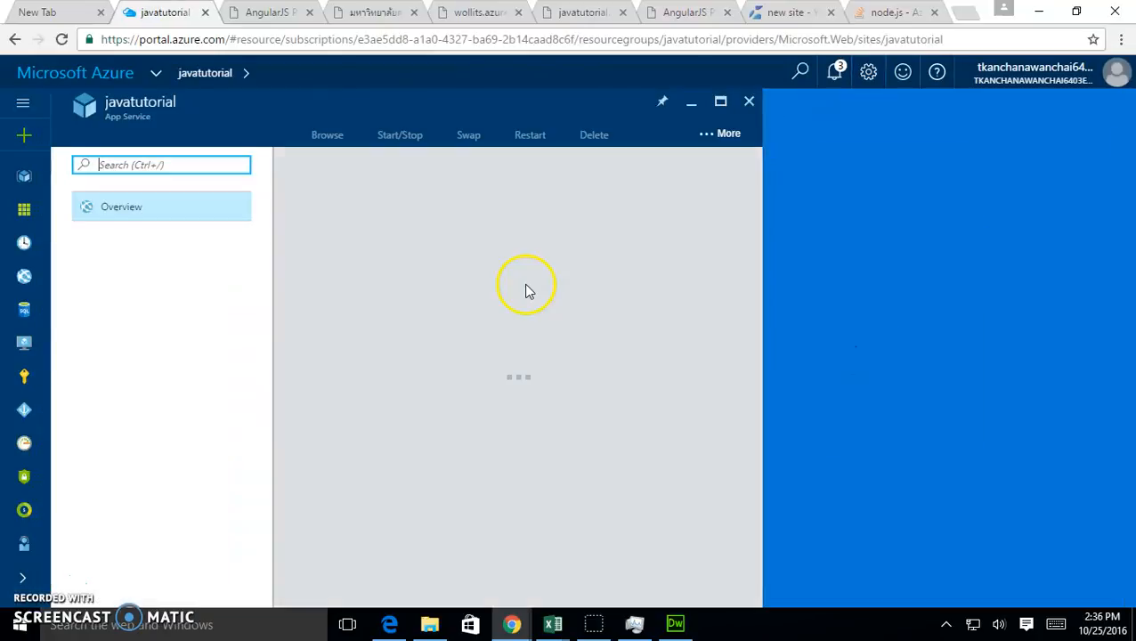
# - Browse to the javatutorial site and request its news page at javatutorial.azurewebsites.net/news.html
pyautogui.click(586, 205)
pyautogui.click(363, 43)
pyautogui.click(360, 43)
pyautogui.write('/')
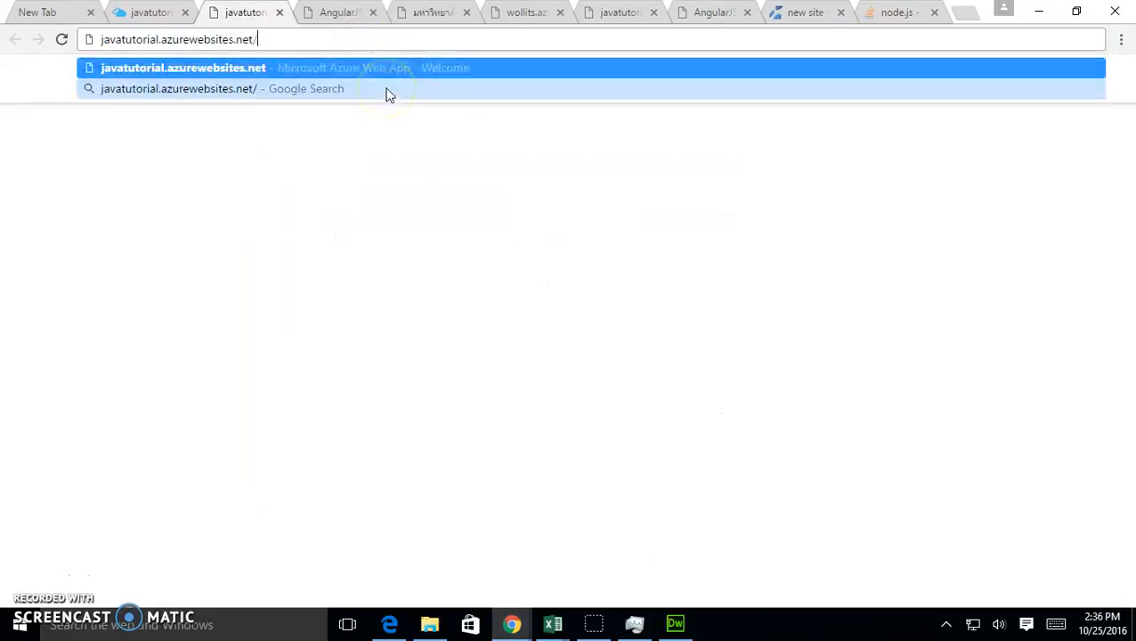
pyautogui.write('news.html')
pyautogui.press('Return')
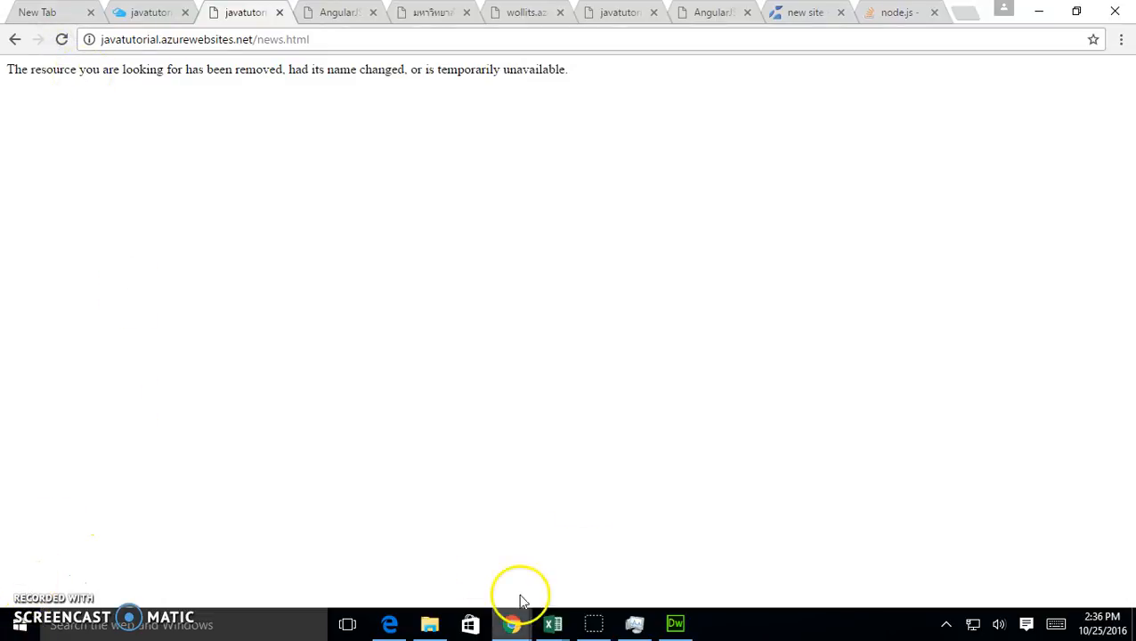
# - Check the javatutorial folder's files in OneDrive against the news.html address requested on the site
pyautogui.moveTo(512, 622)
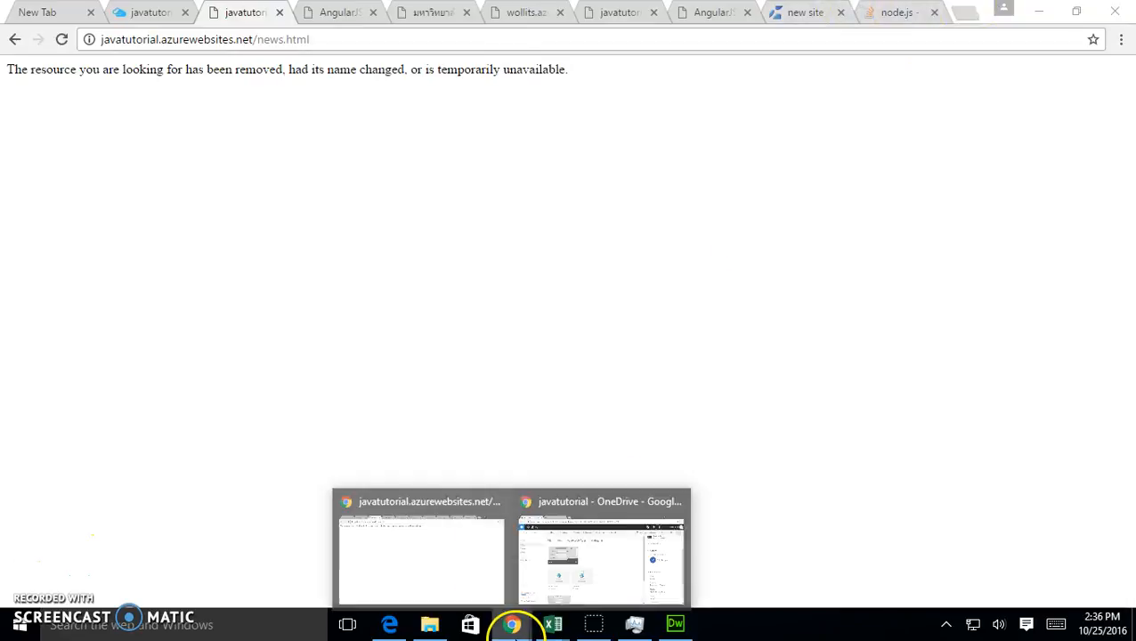
pyautogui.click(549, 570)
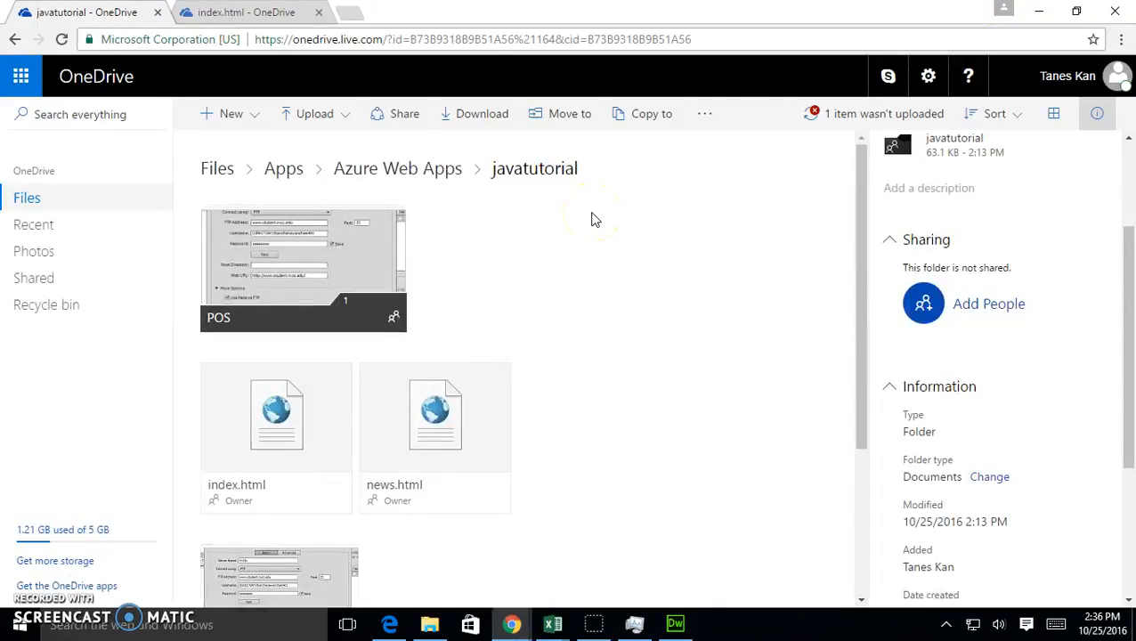
pyautogui.scroll(-2, 595, 219)
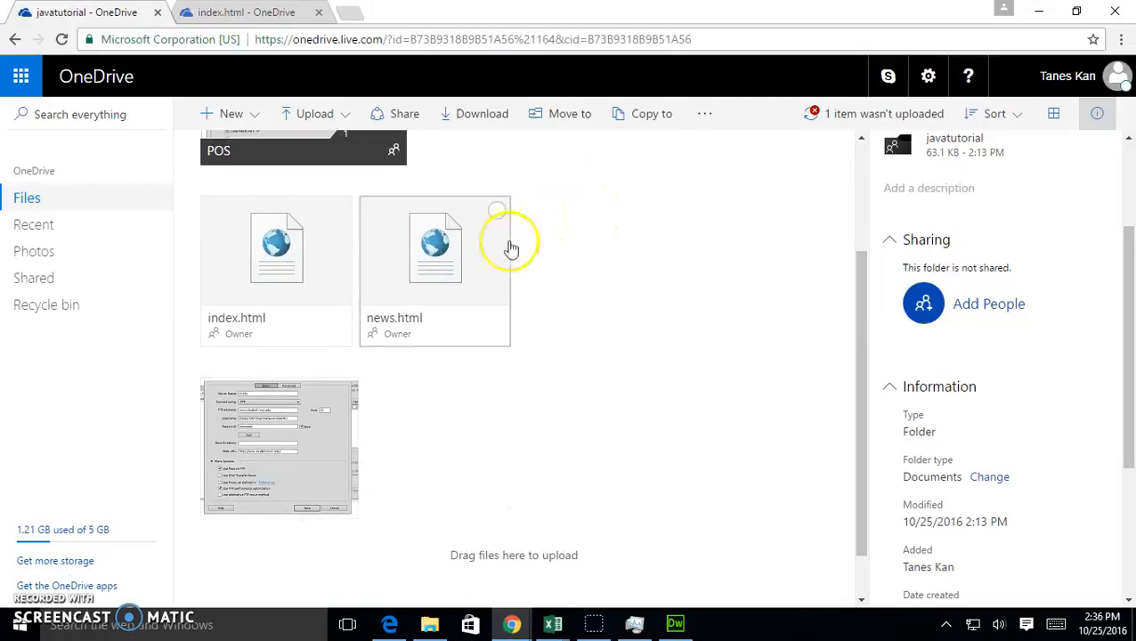
pyautogui.scroll(-1, 473, 264)
pyautogui.scroll(3, 473, 264)
pyautogui.scroll(-2, 473, 263)
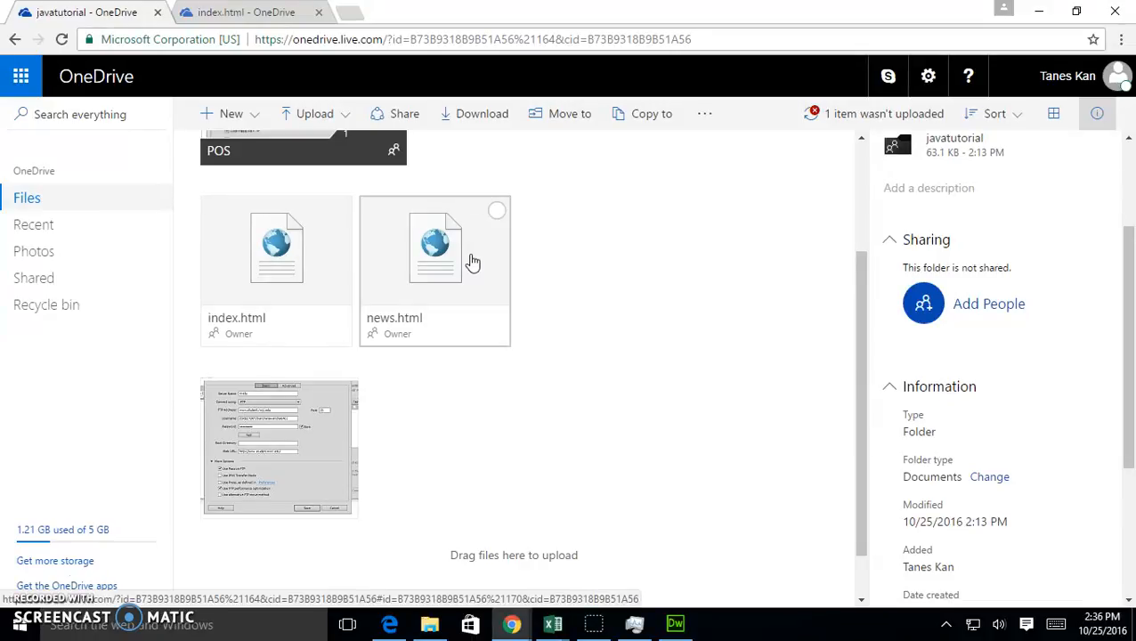
pyautogui.scroll(2, 473, 264)
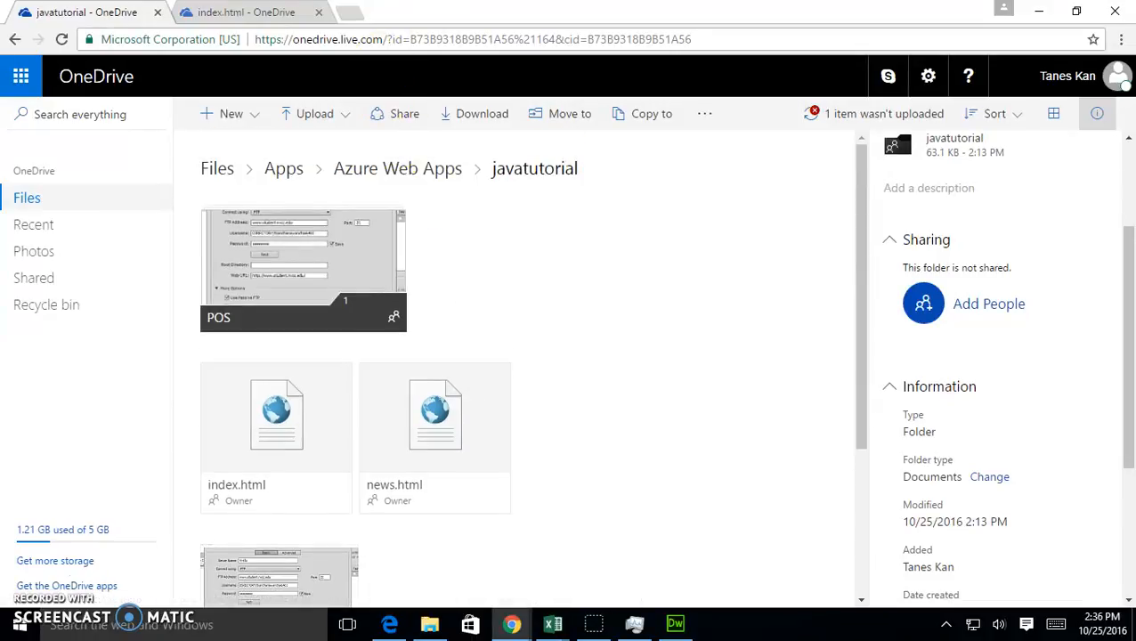
pyautogui.moveTo(487, 12); pyautogui.dragTo(490, 175)
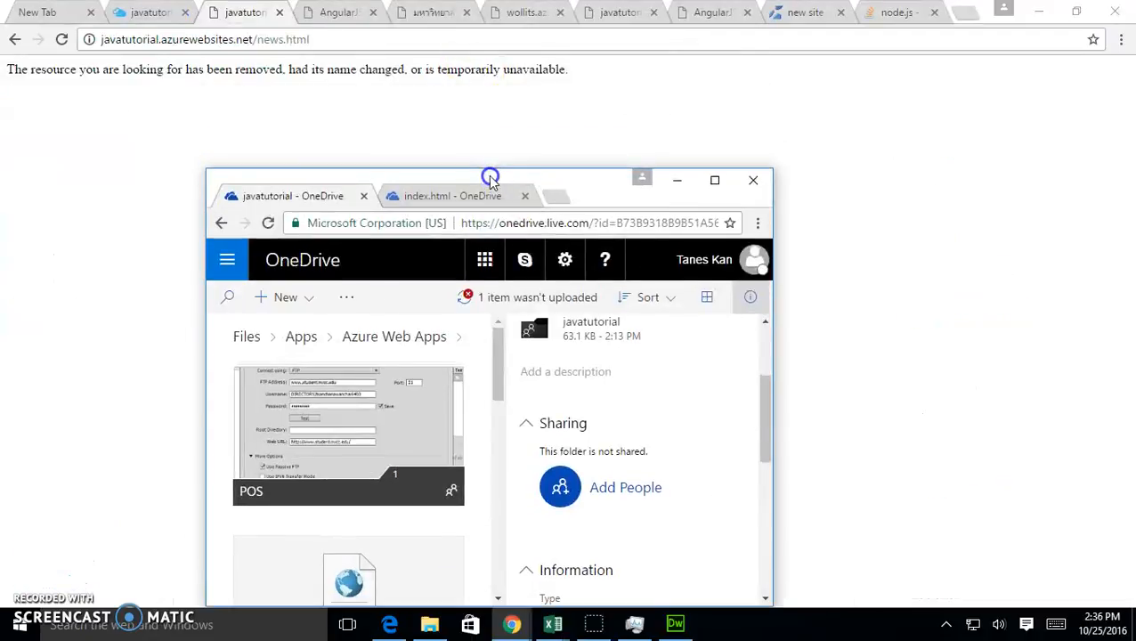
pyautogui.click(256, 39)
pyautogui.click(258, 39)
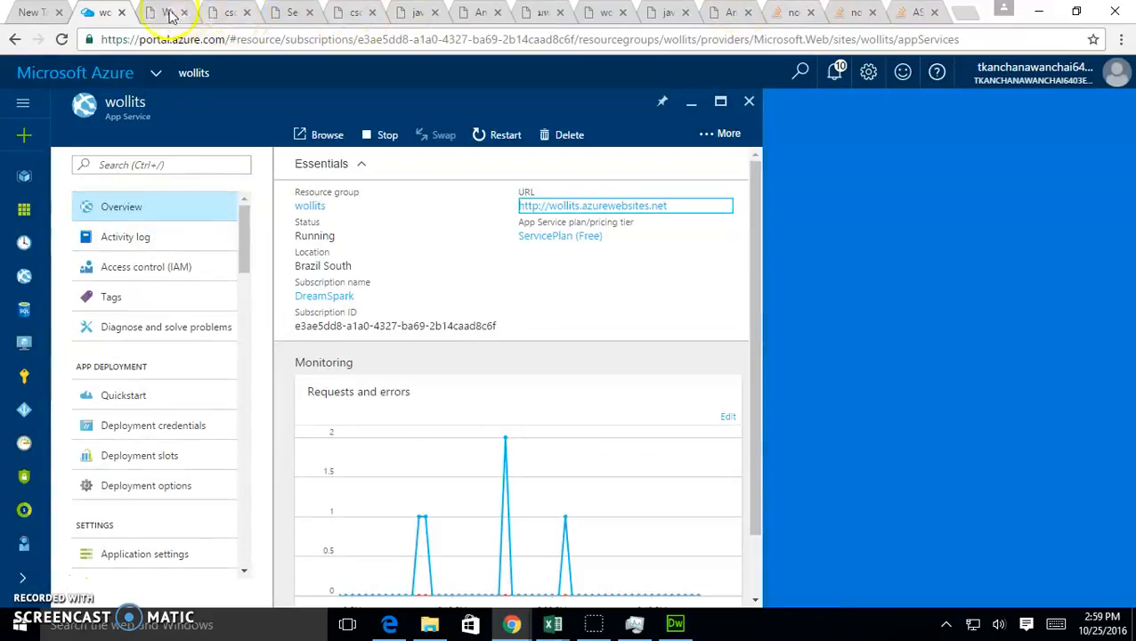
# - Go back to the Azure dashboard and open the javatutorial web app's overview
pyautogui.click(169, 13)
pyautogui.click(113, 15)
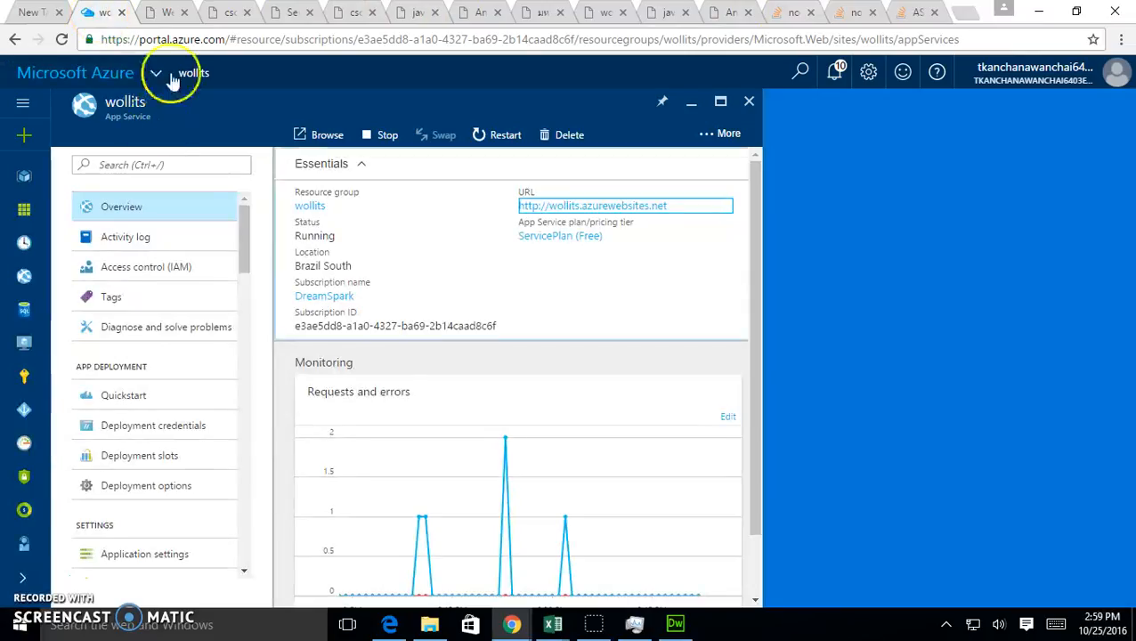
pyautogui.click(102, 72)
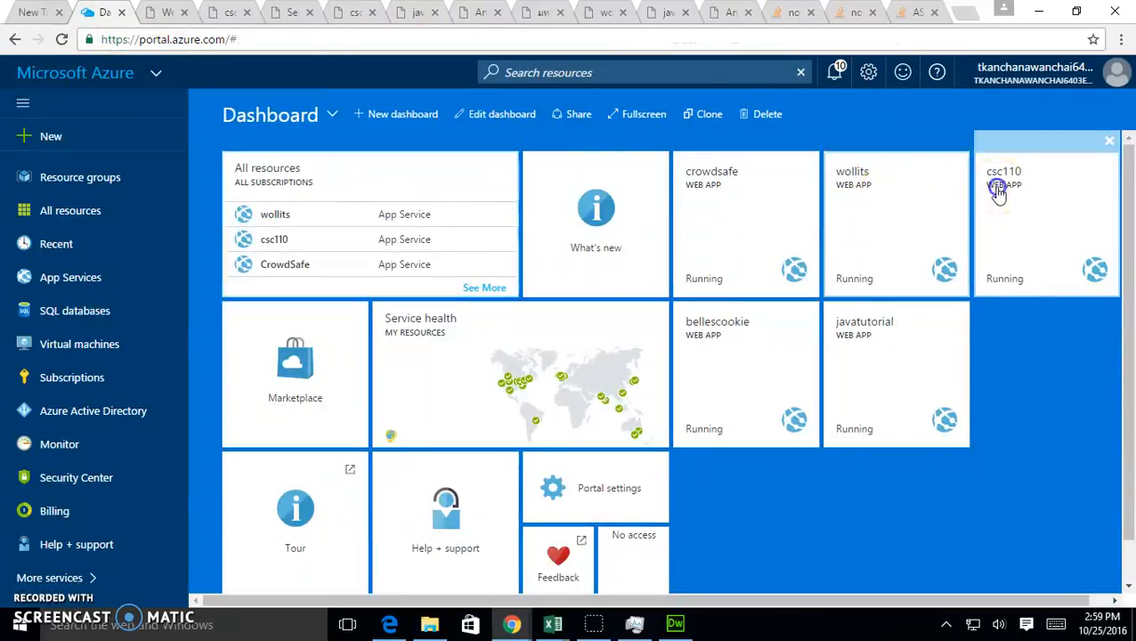
pyautogui.click(996, 189)
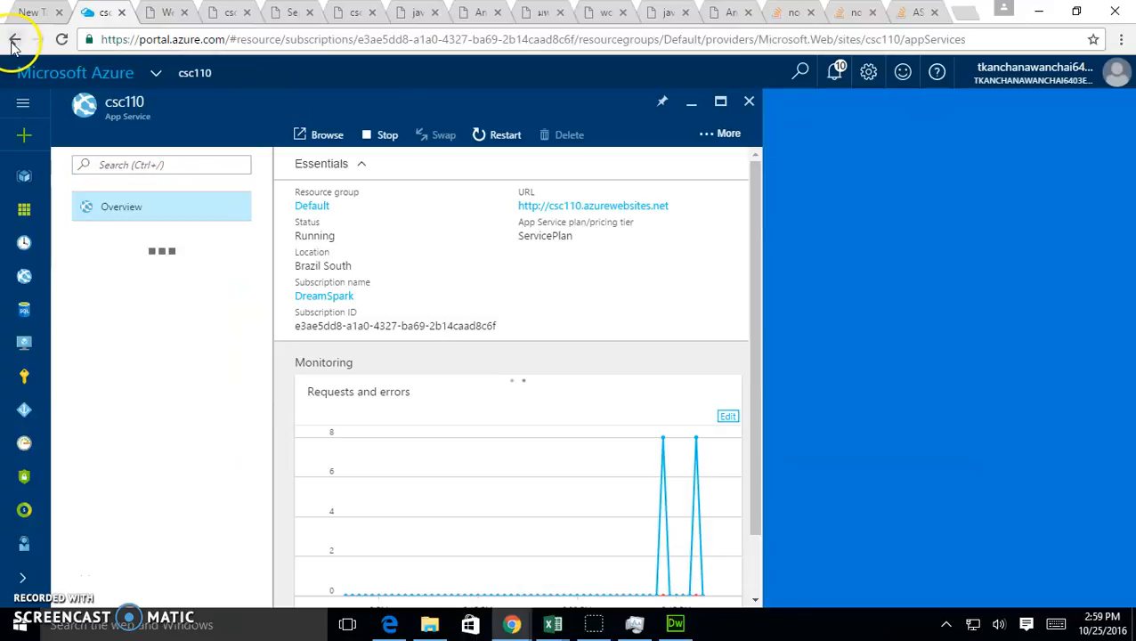
pyautogui.click(14, 39)
pyautogui.click(857, 346)
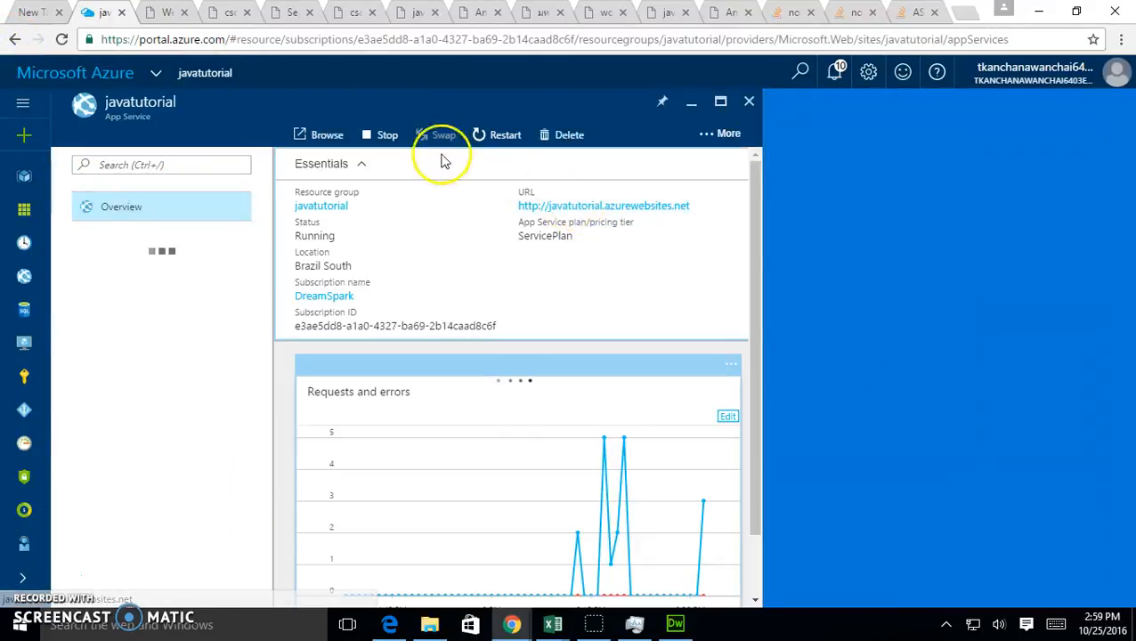
# - Restart the javatutorial web app and reopen its site from the URL link
pyautogui.click(493, 138)
pyautogui.click(327, 248)
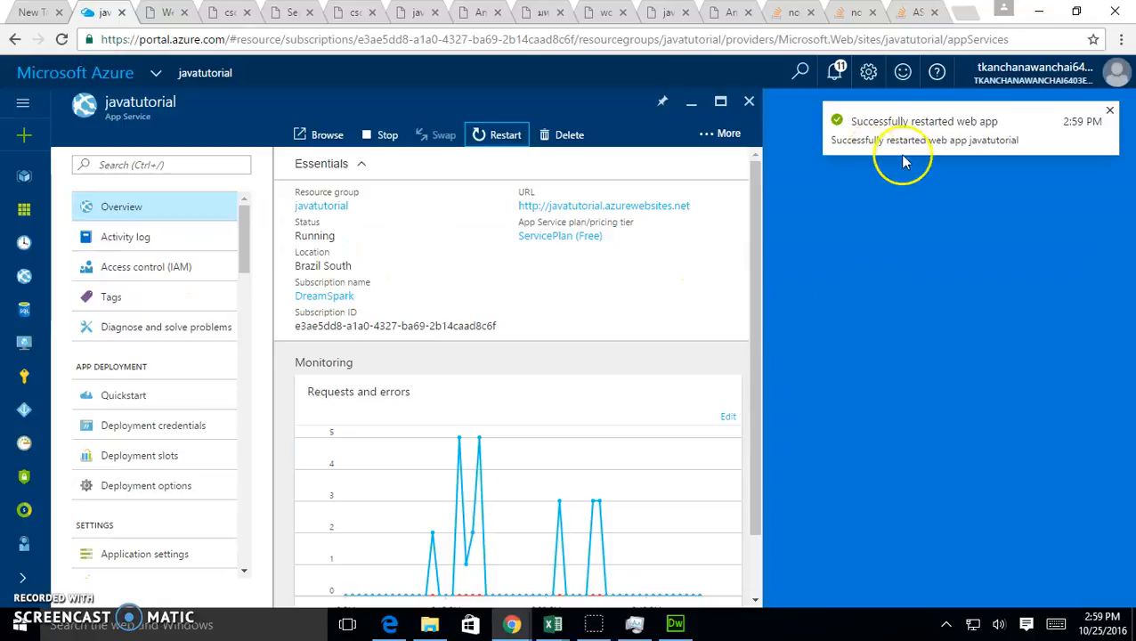
pyautogui.click(563, 207)
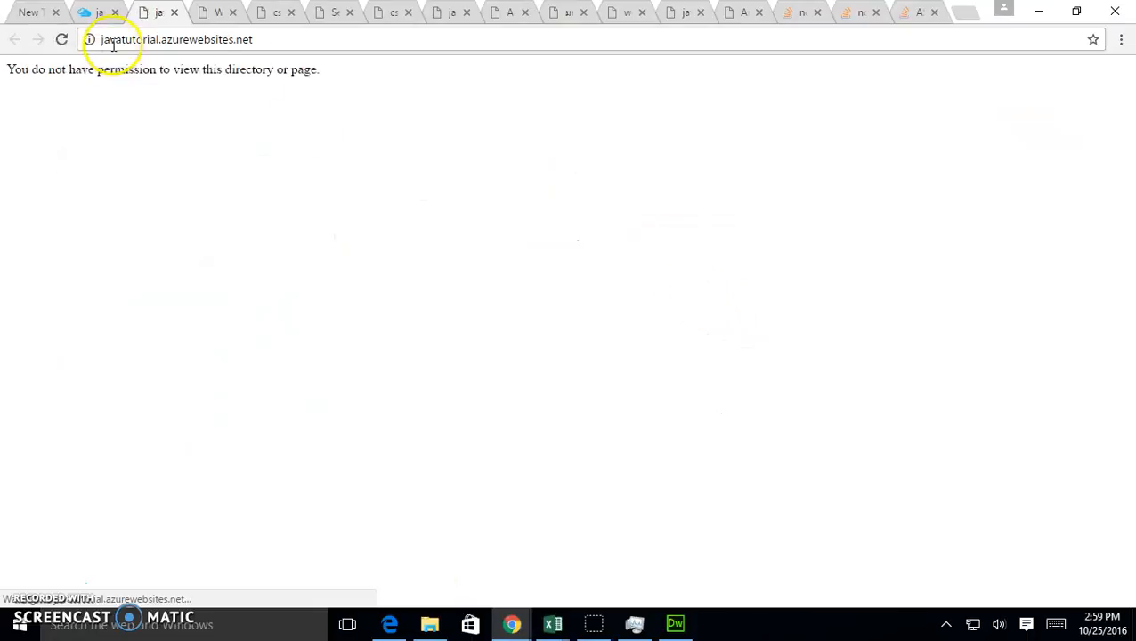
# - Open the javatutorial web app's deployment options in Azure and synchronize it with its OneDrive repository
pyautogui.moveTo(11, 71); pyautogui.dragTo(311, 81)
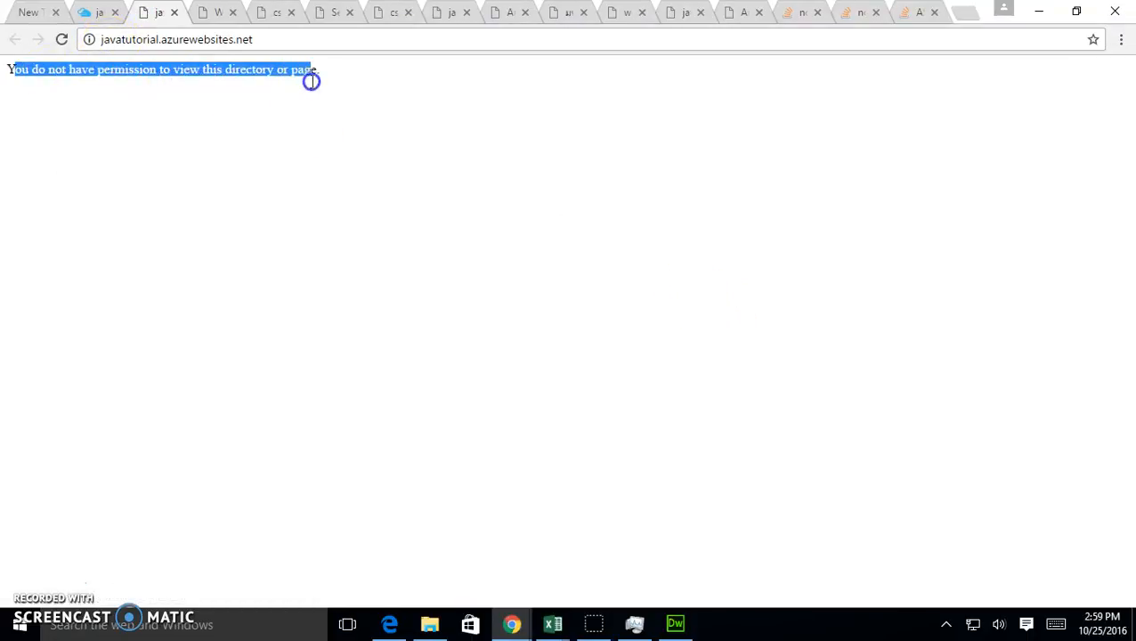
pyautogui.click(100, 14)
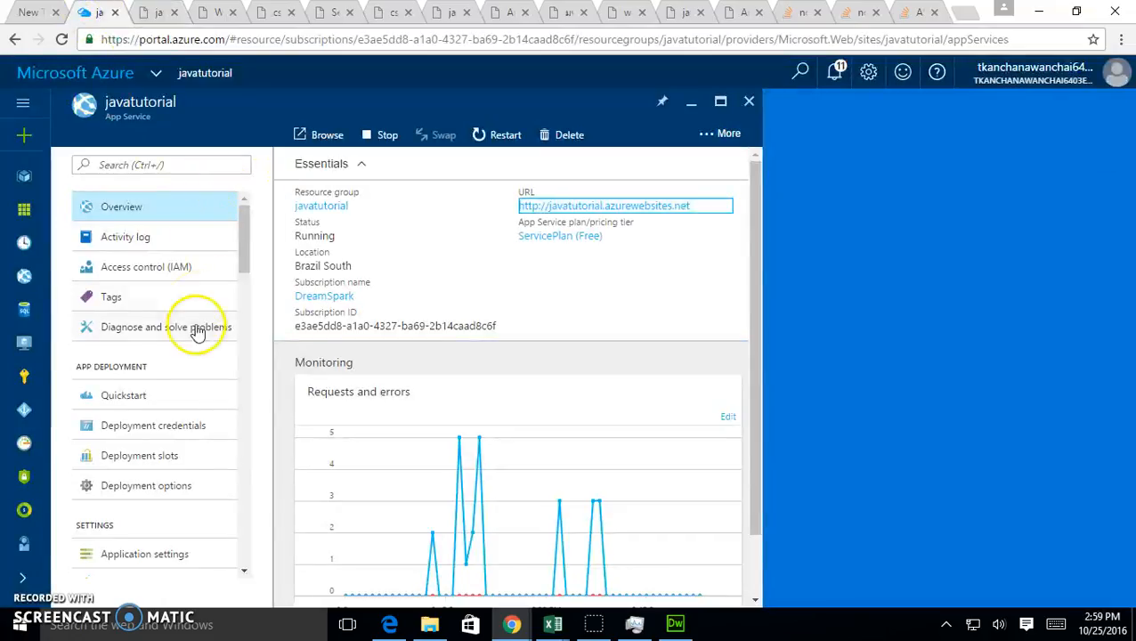
pyautogui.scroll(-3, 185, 458)
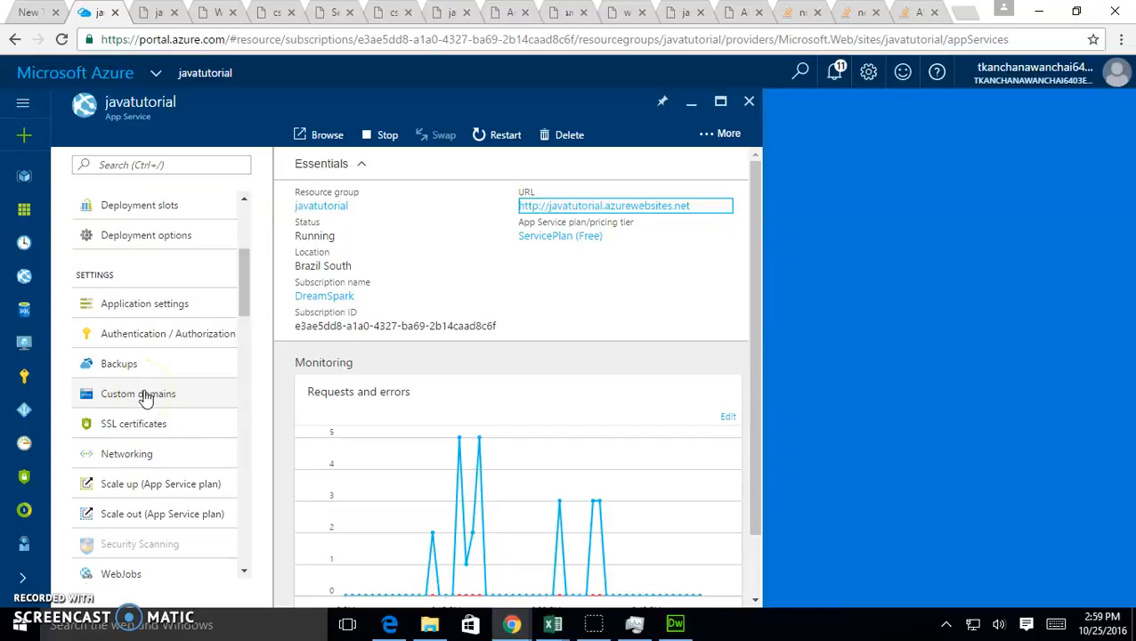
pyautogui.scroll(1, 146, 398)
pyautogui.click(140, 319)
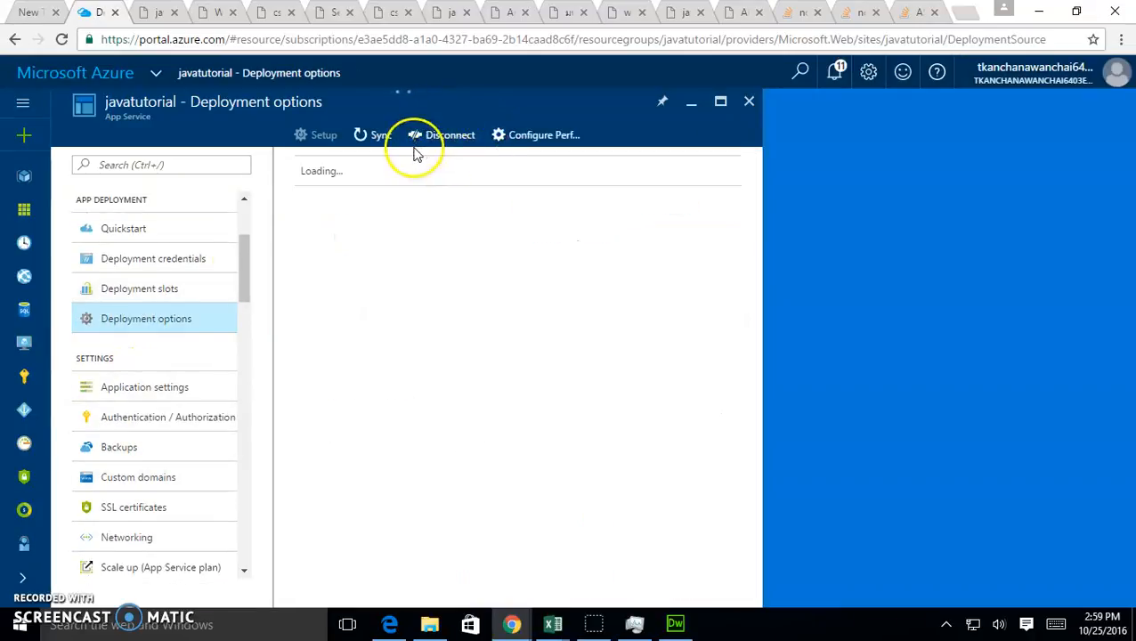
pyautogui.click(359, 140)
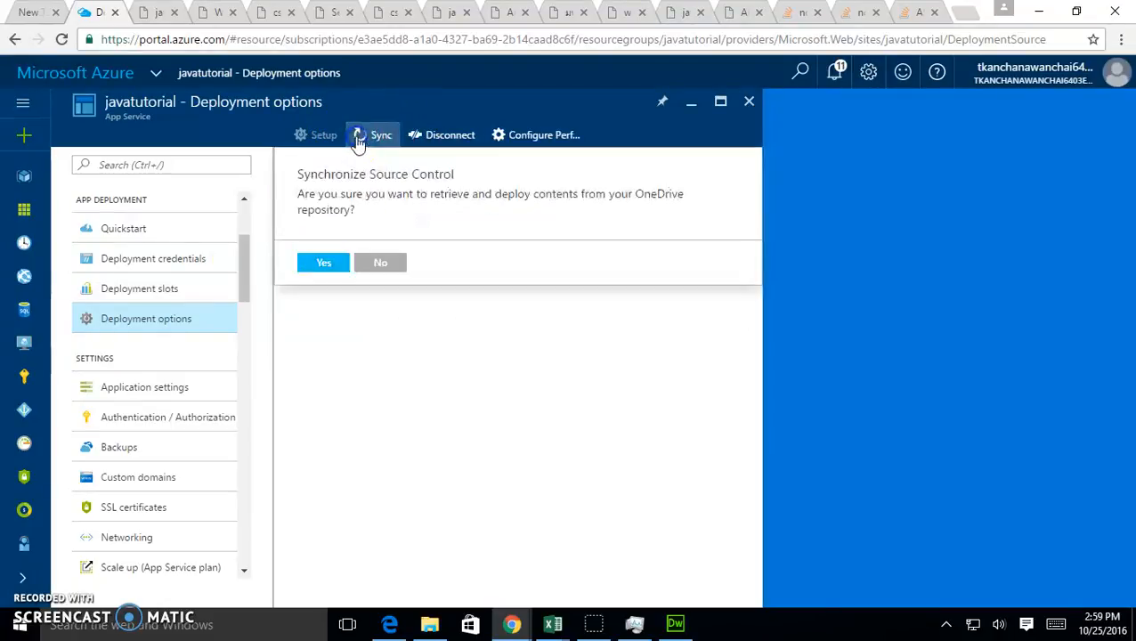
pyautogui.click(327, 267)
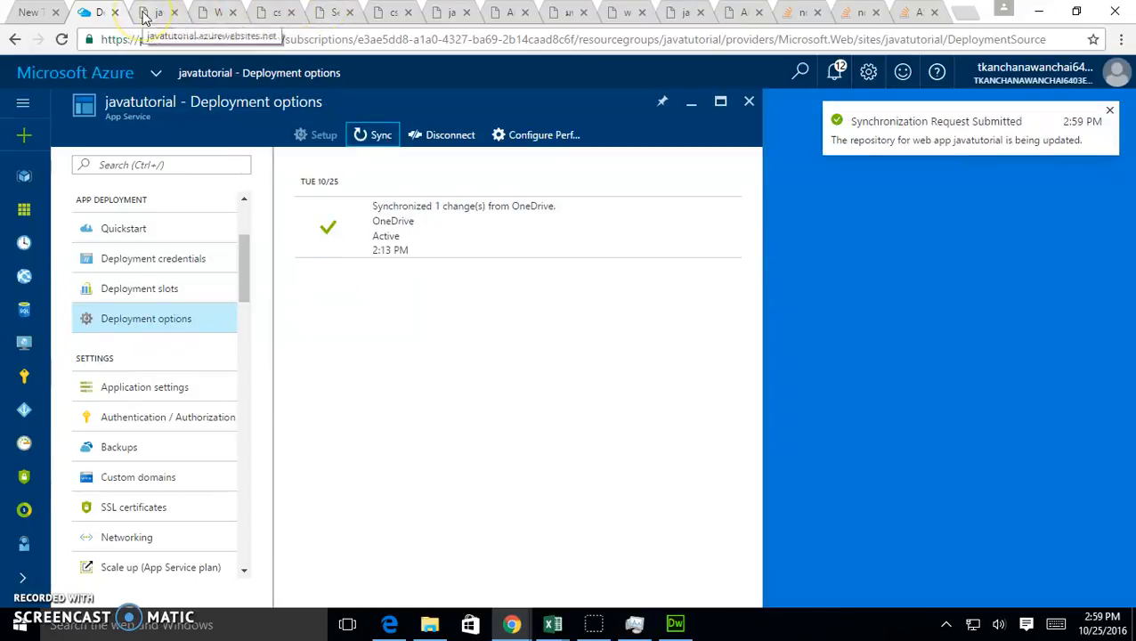
# - Look through the open site pages and reload javatutorial.azurewebsites.net to check the synchronized deployment
pyautogui.click(216, 12)
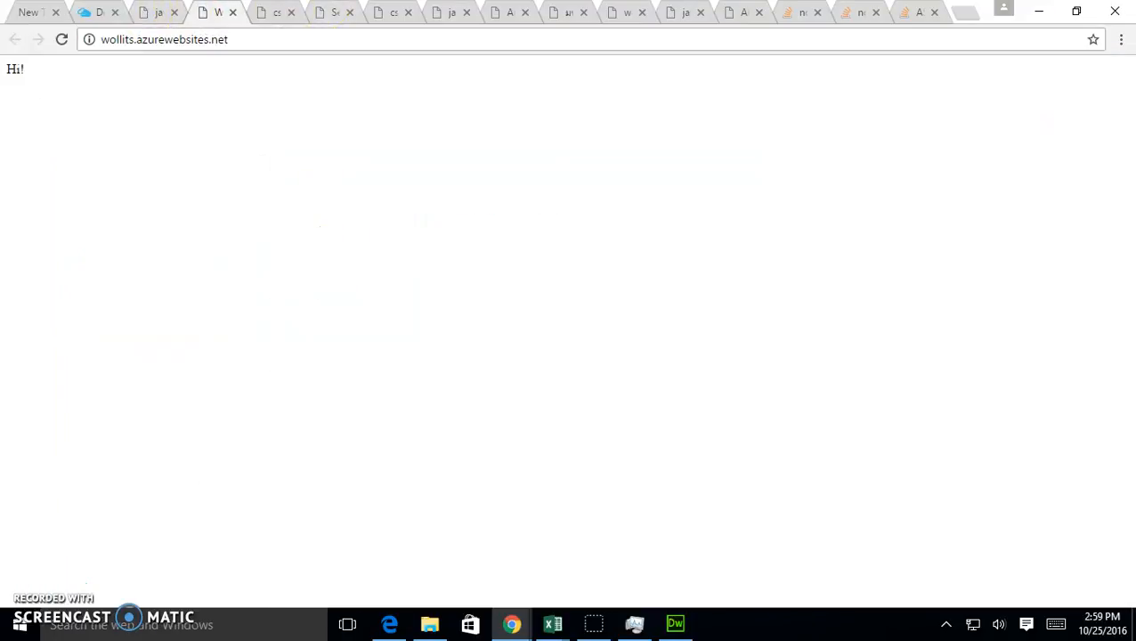
pyautogui.click(271, 12)
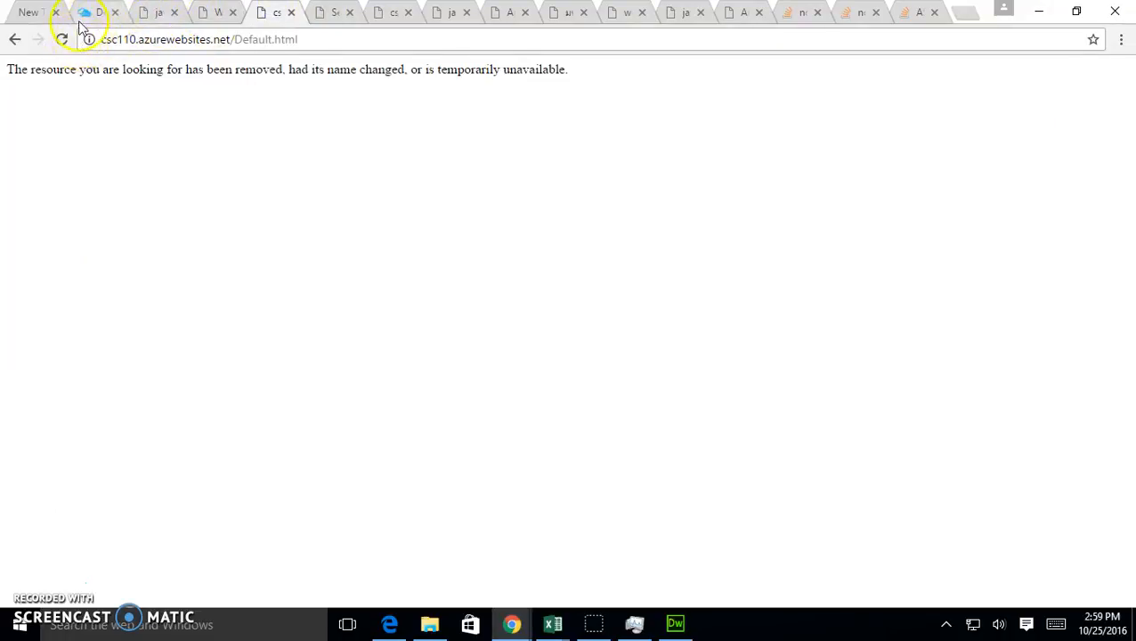
pyautogui.click(92, 13)
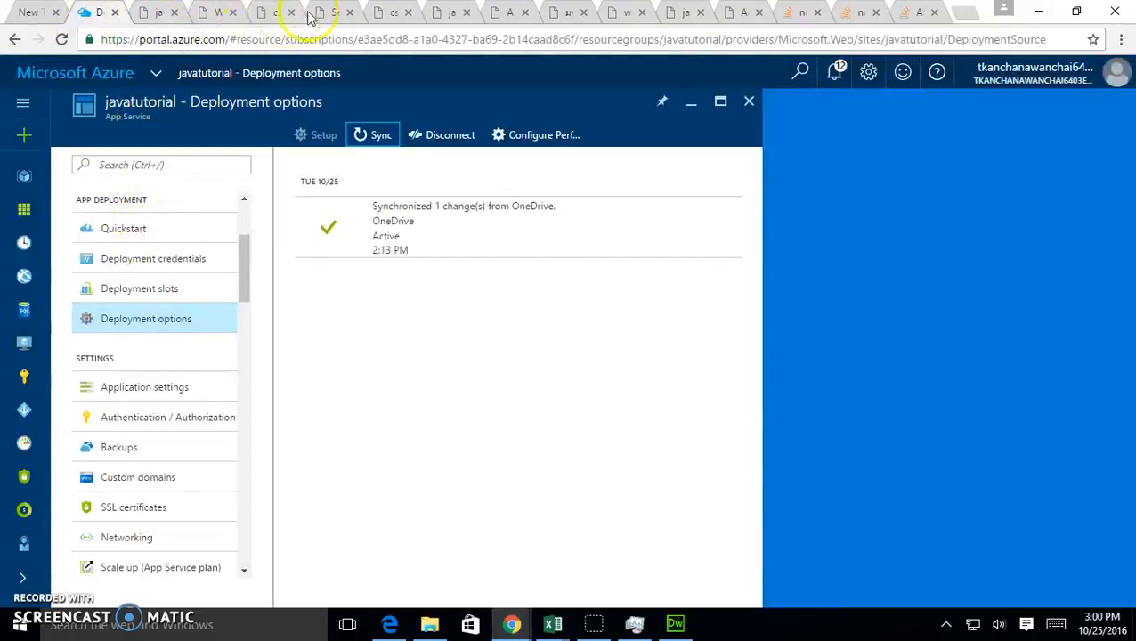
pyautogui.click(337, 11)
pyautogui.click(350, 13)
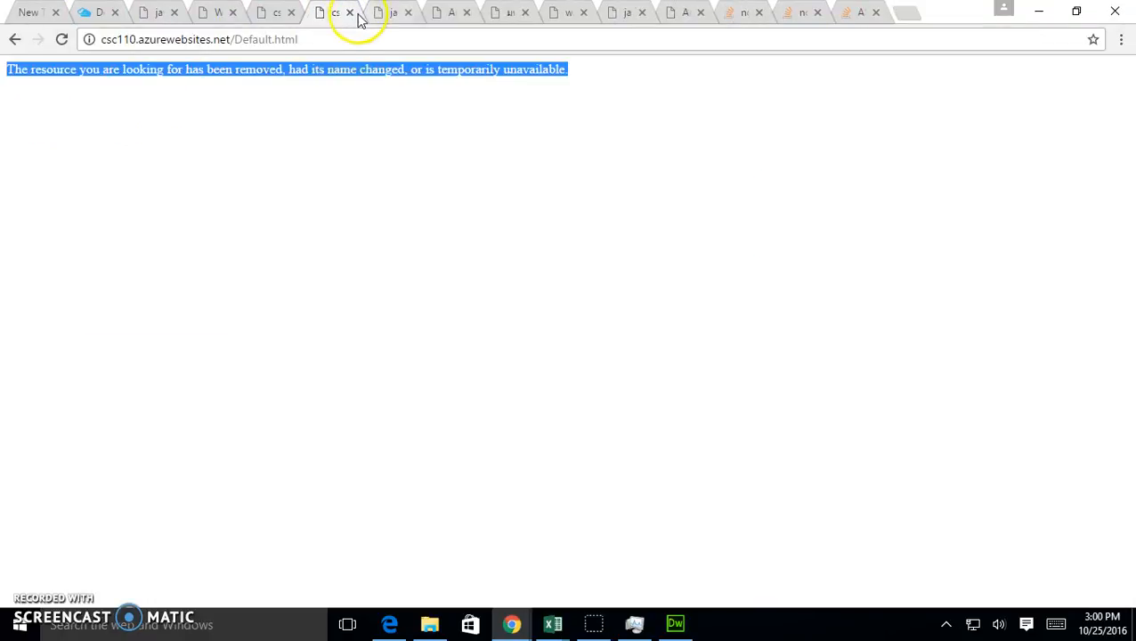
pyautogui.click(370, 16)
pyautogui.click(68, 41)
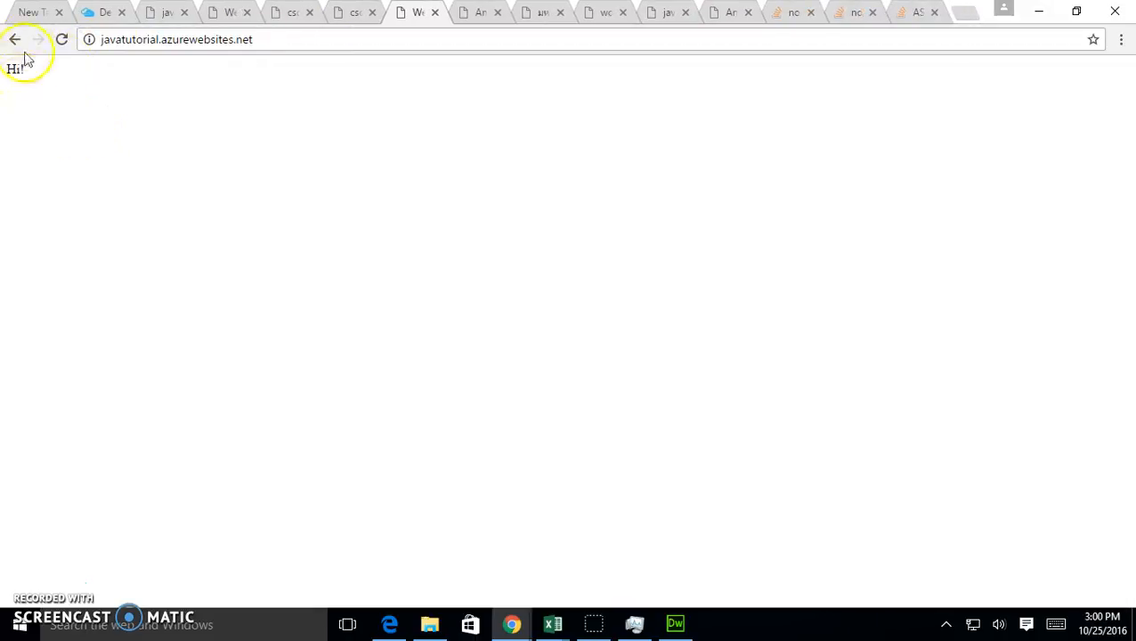
# - Return to the Azure deployment options and close the leftover javatutorial, wollits and csc110 site pages
pyautogui.click(98, 14)
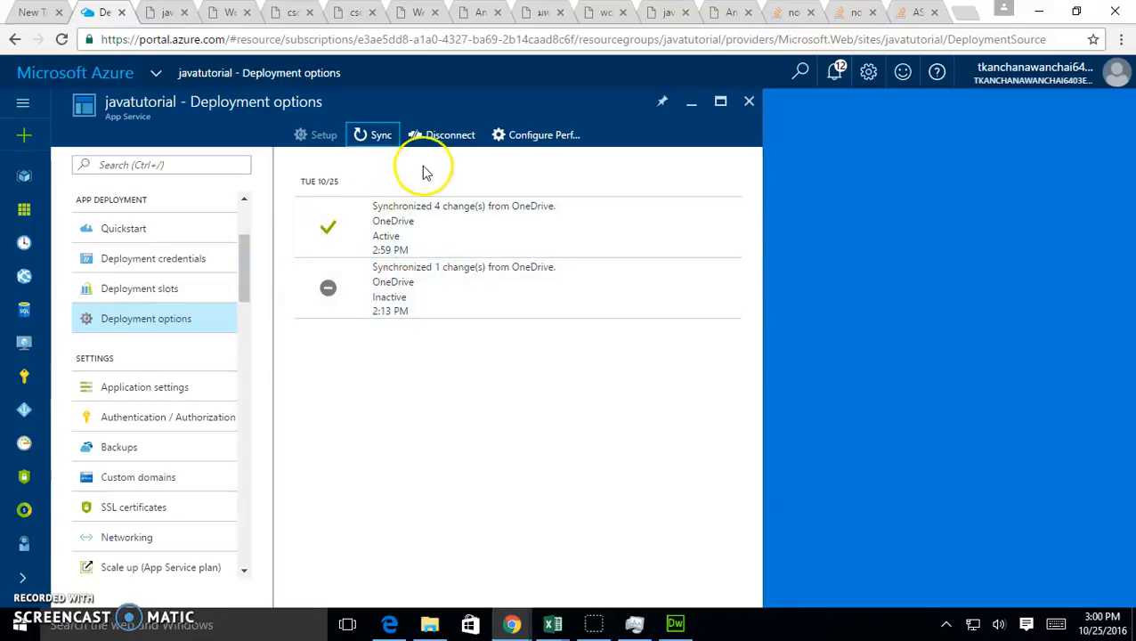
pyautogui.click(185, 13)
pyautogui.click(184, 13)
pyautogui.click(185, 13)
pyautogui.click(184, 13)
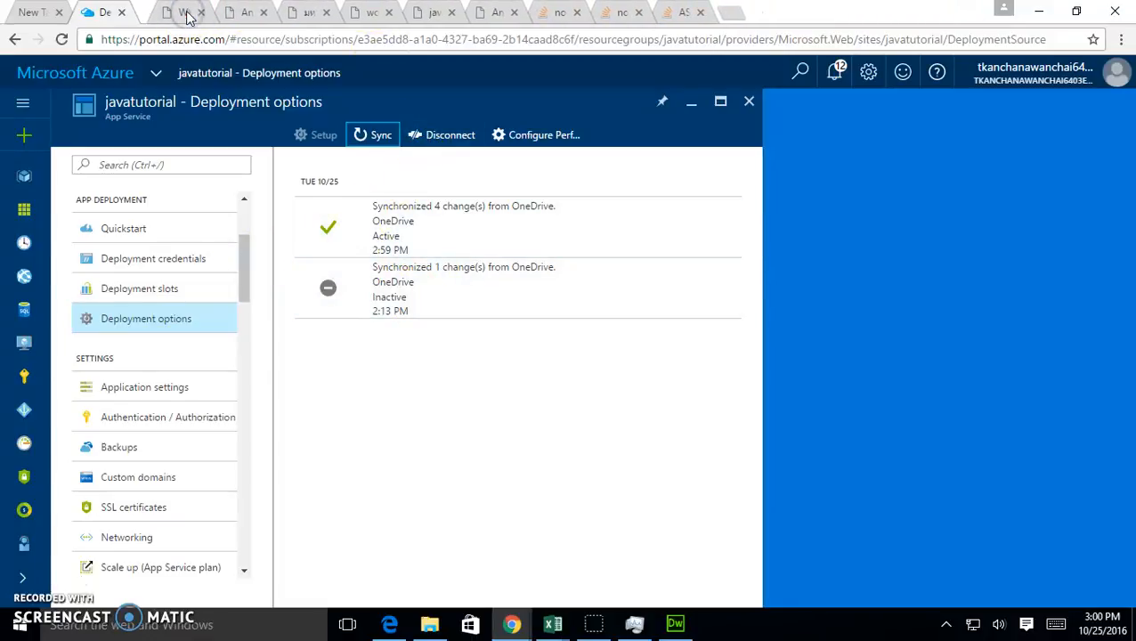
pyautogui.click(185, 12)
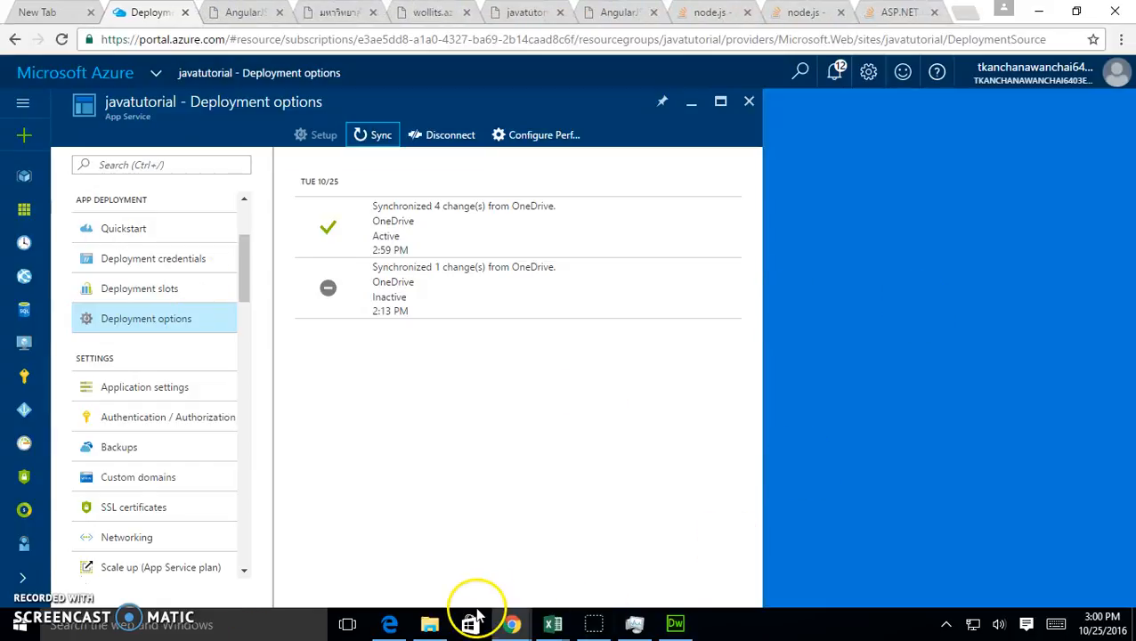
# - Switch to Dreamweaver and rename Default.html in the POS site's local files as index.html
pyautogui.click(674, 626)
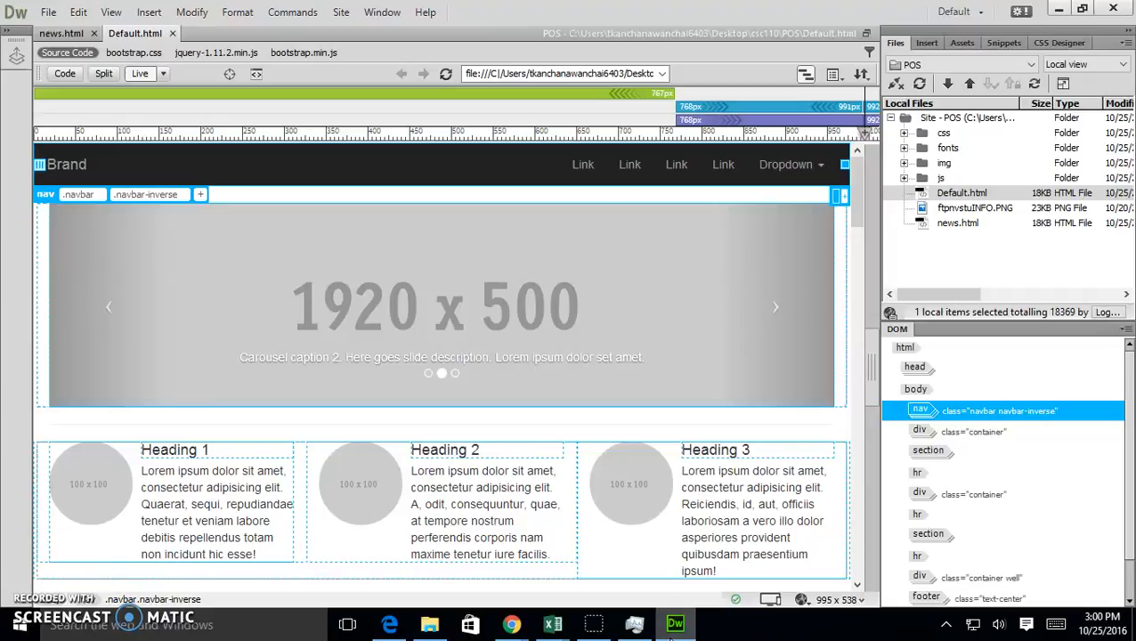
pyautogui.click(674, 626)
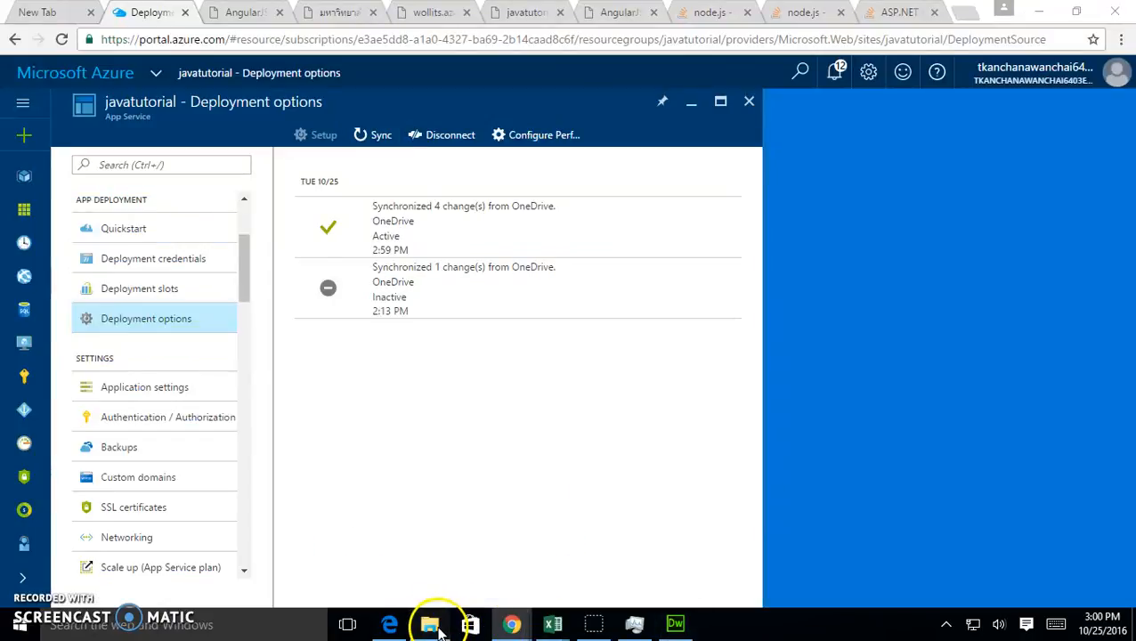
pyautogui.click(431, 626)
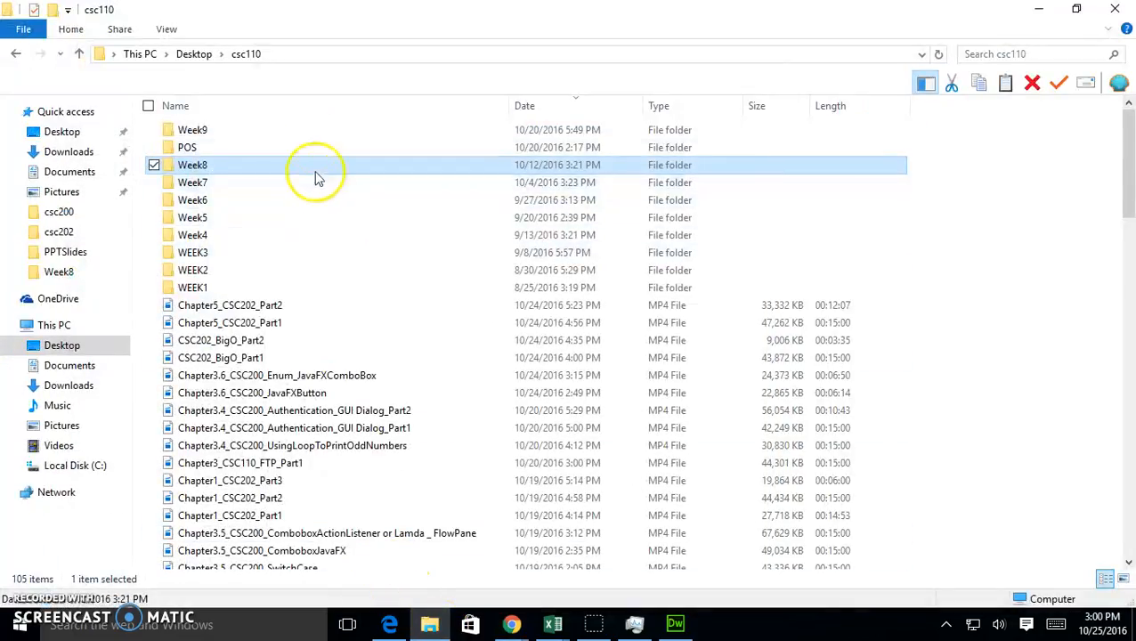
pyautogui.click(674, 623)
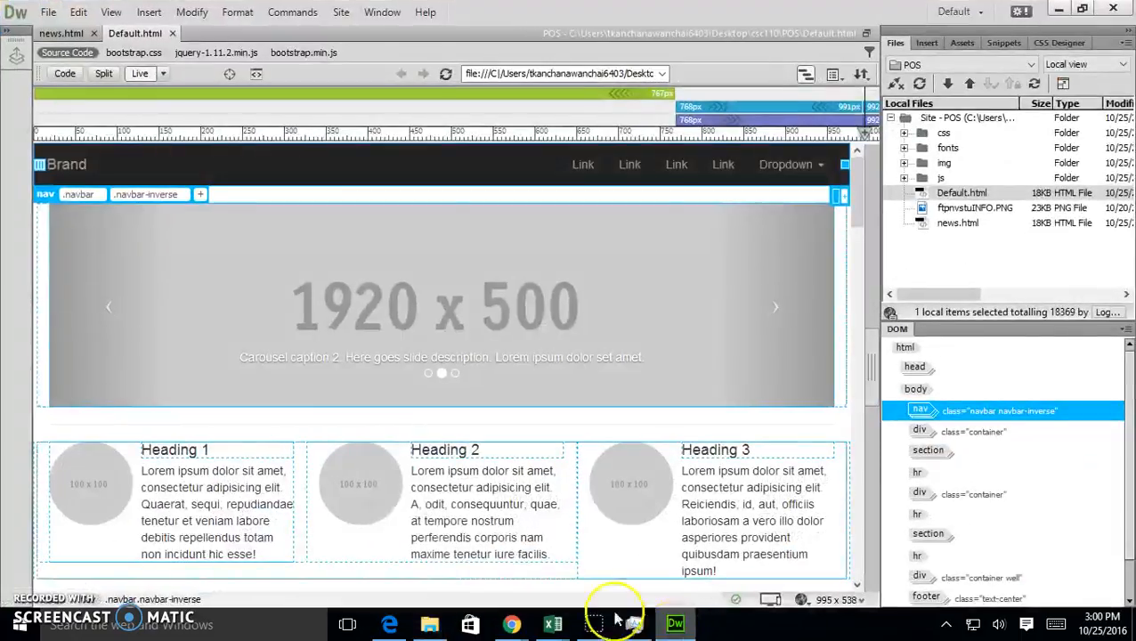
pyautogui.rightClick(957, 197)
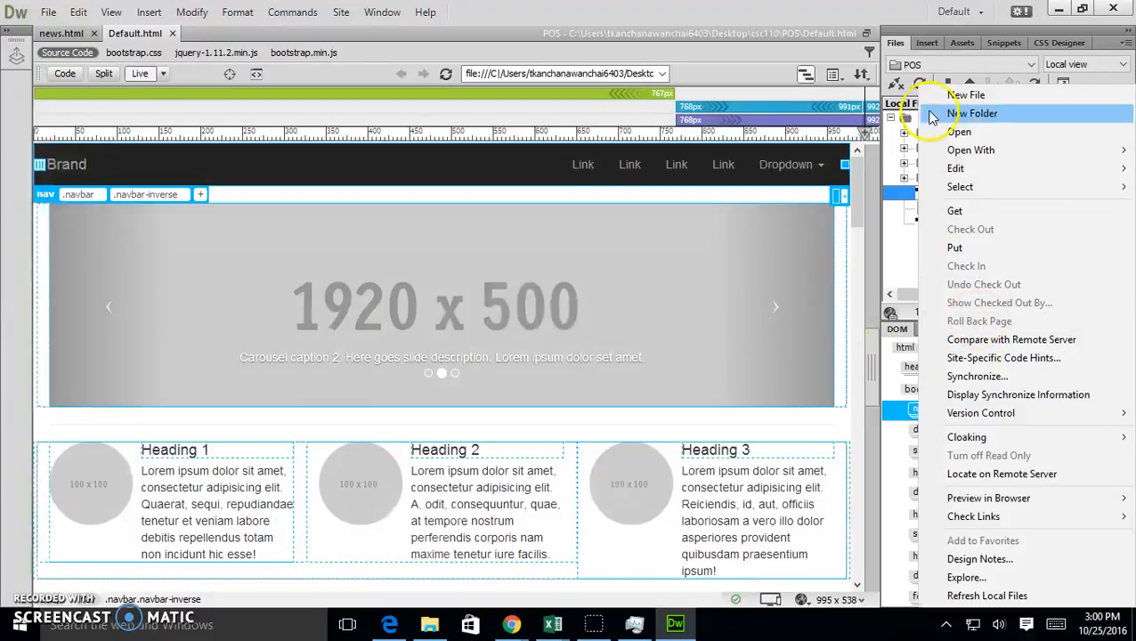
pyautogui.moveTo(972, 169)
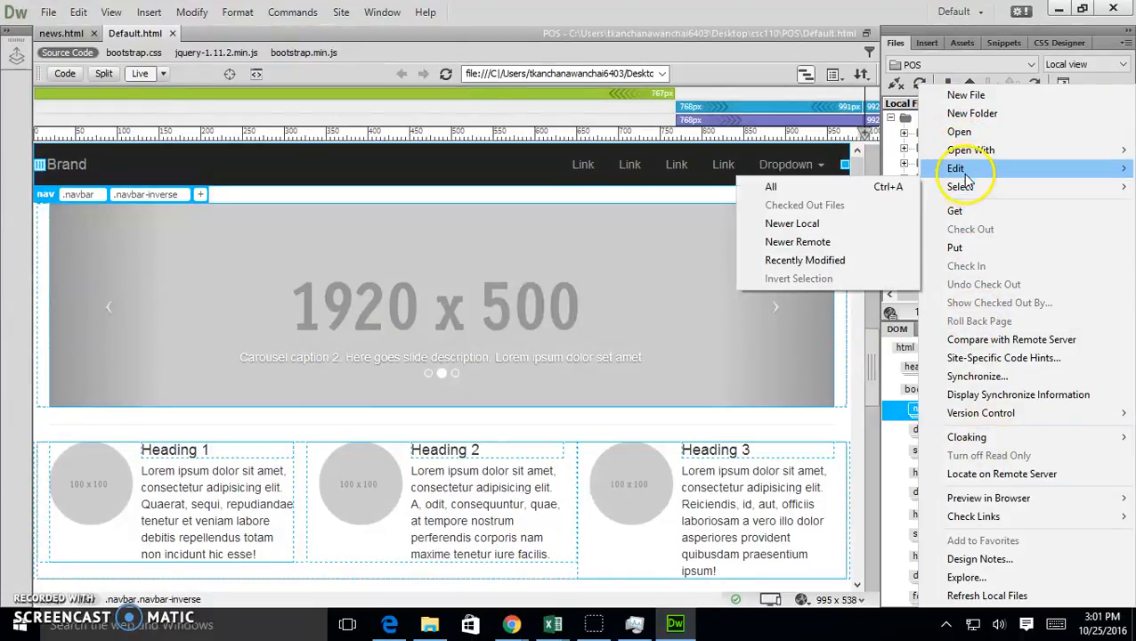
pyautogui.click(855, 260)
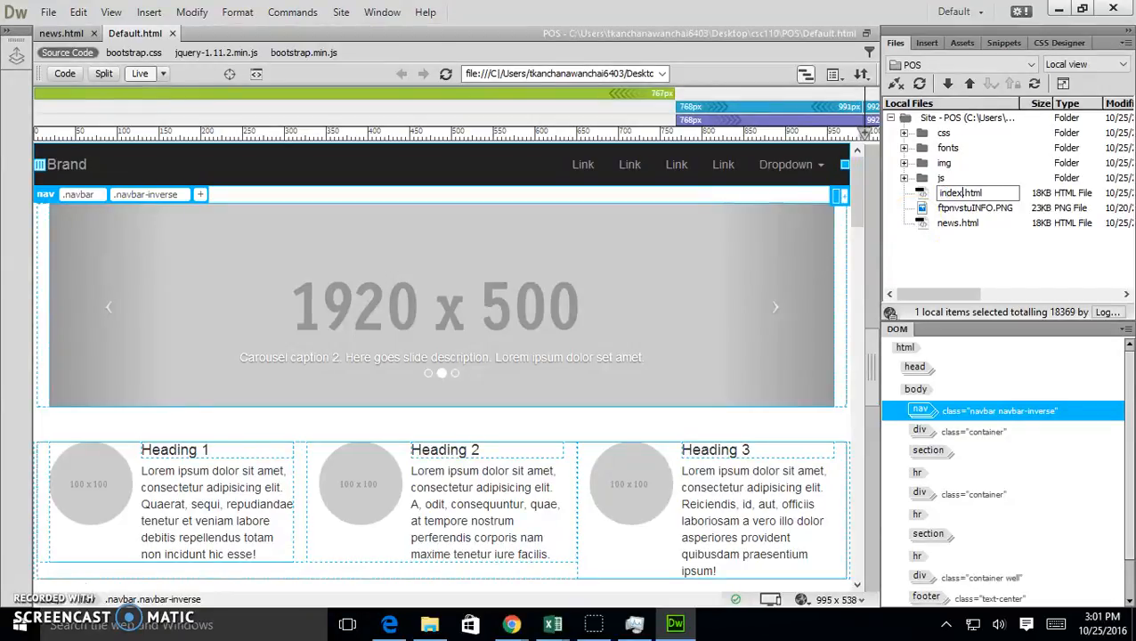
pyautogui.press('Return')
pyautogui.press('Return')
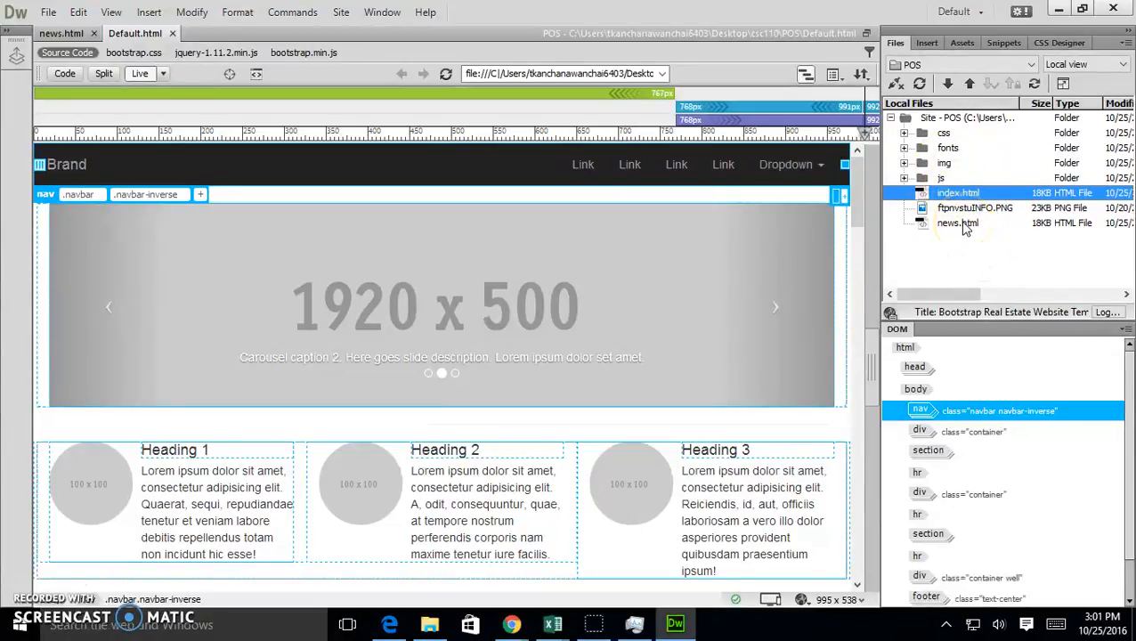
# - Switch to the OneDrive browser window, maximize it and open the javatutorial folder under Azure Web Apps
pyautogui.hotkey('alt', 'Tab')
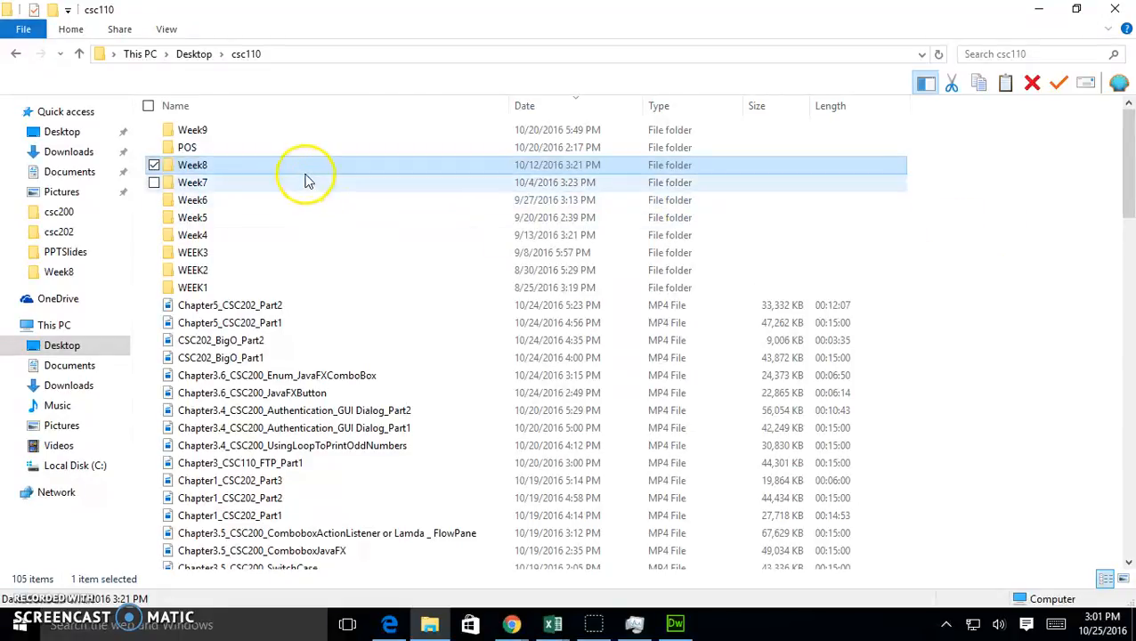
pyautogui.click(511, 623)
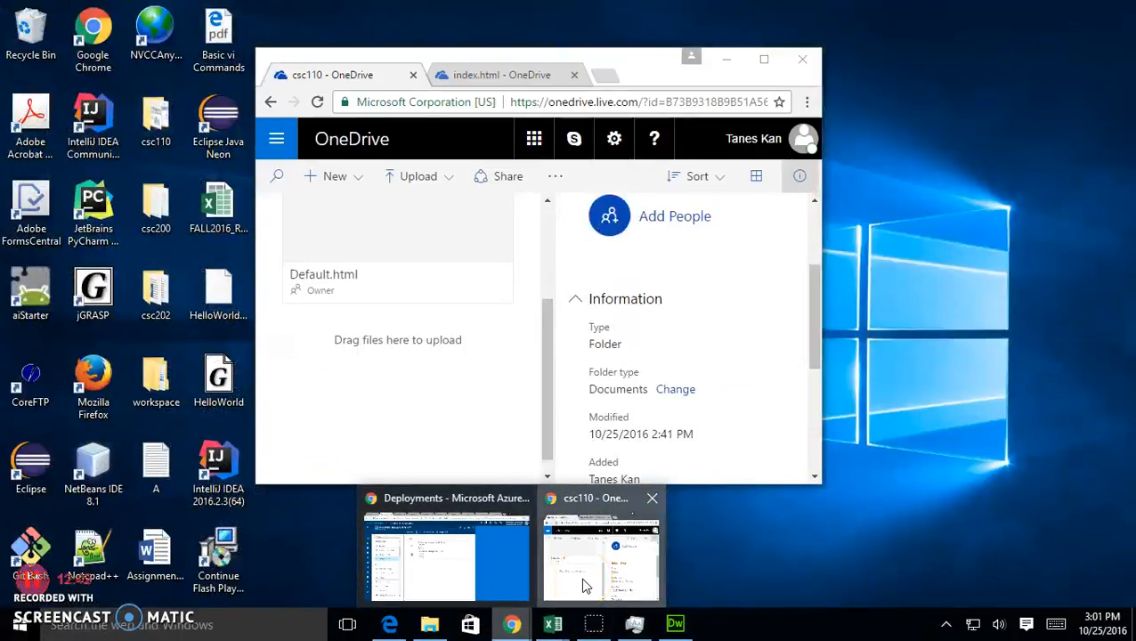
pyautogui.click(585, 586)
pyautogui.click(764, 59)
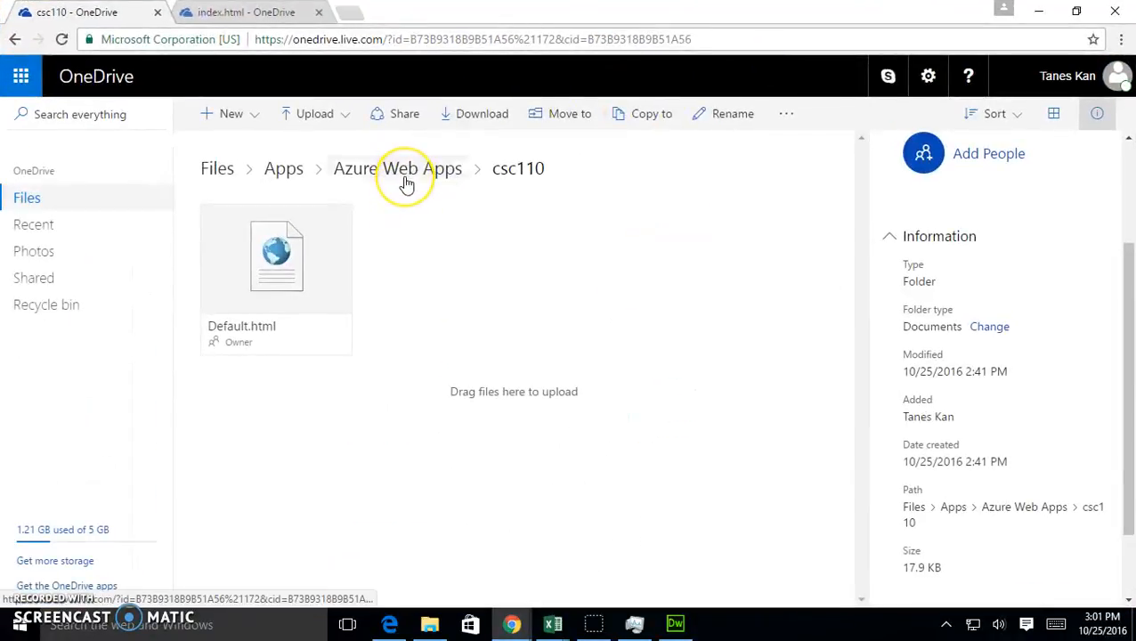
pyautogui.click(390, 169)
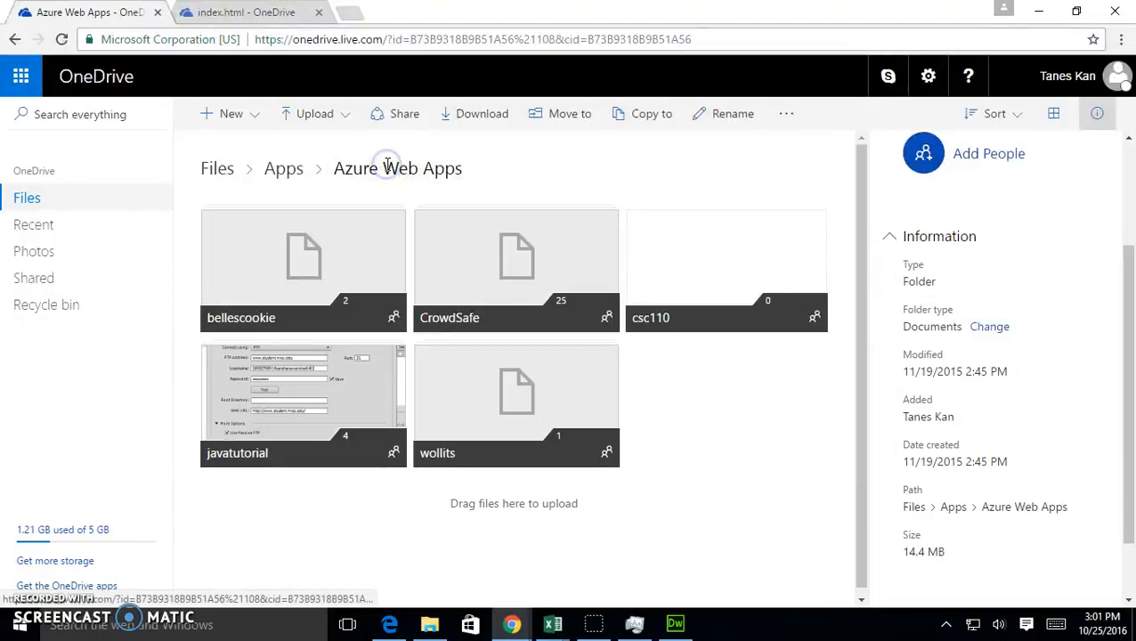
pyautogui.click(255, 412)
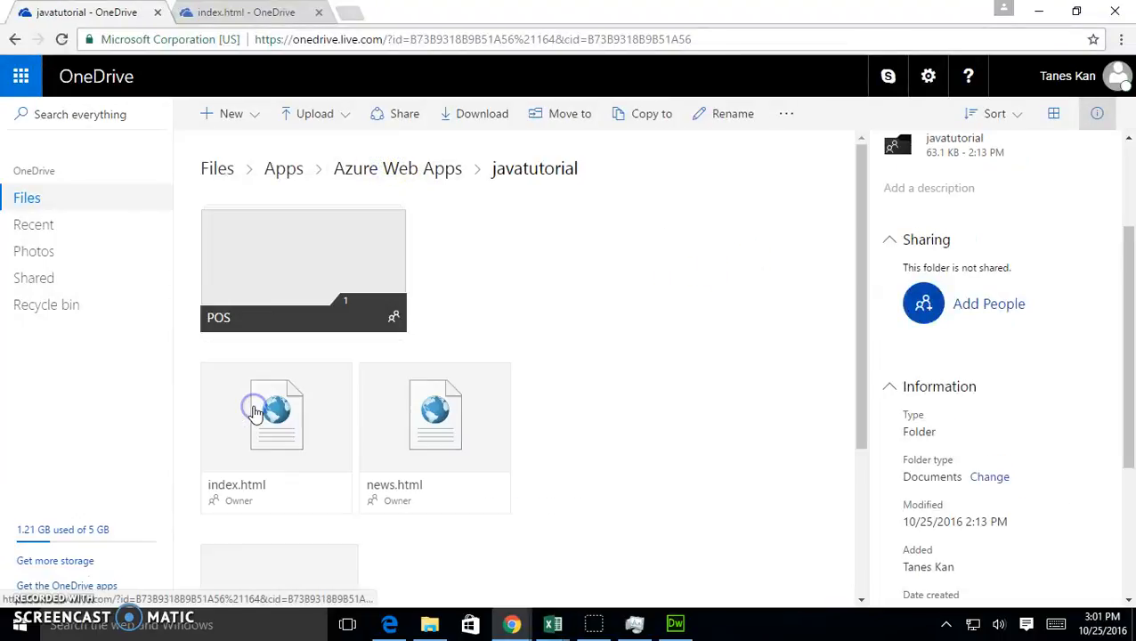
# - Delete index.html and news.html from the javatutorial folder
pyautogui.scroll(-3, 332, 350)
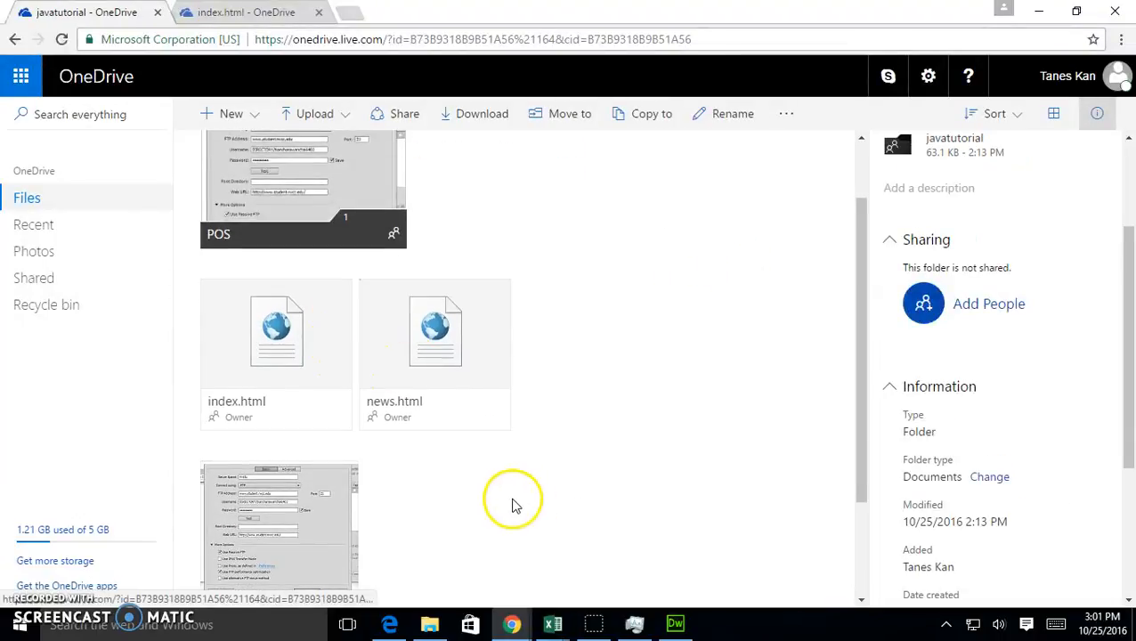
pyautogui.scroll(3, 447, 413)
pyautogui.moveTo(587, 489); pyautogui.dragTo(328, 401)
pyautogui.rightClick(437, 398)
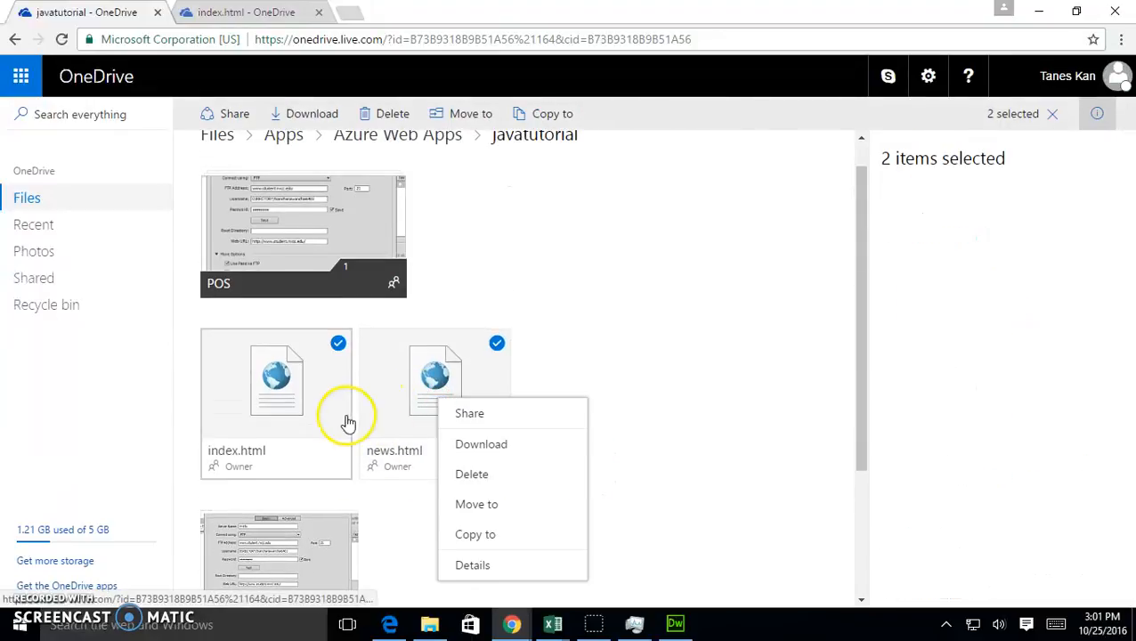
pyautogui.click(479, 477)
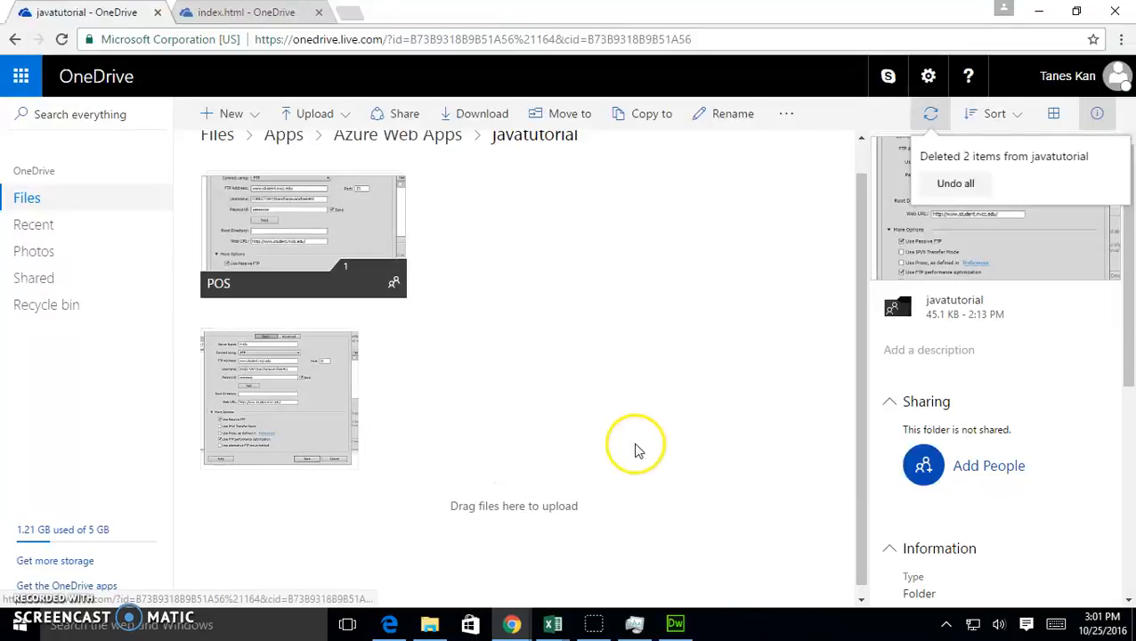
# - Upload the index and news HTML files from the local csc110 POS folder to the javatutorial folder
pyautogui.click(326, 116)
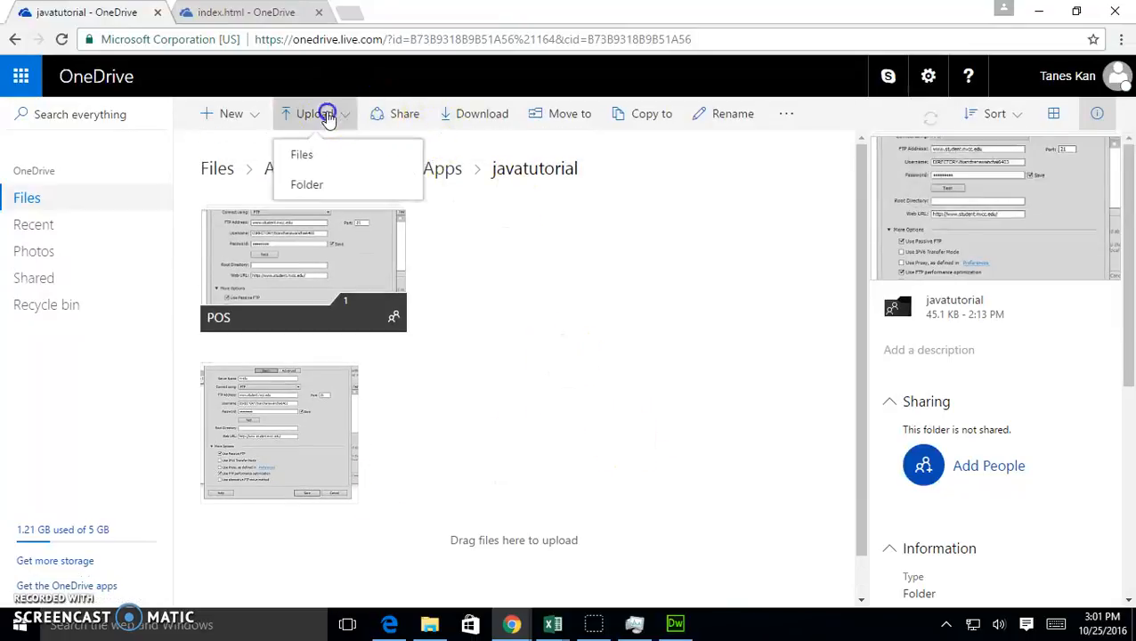
pyautogui.click(303, 153)
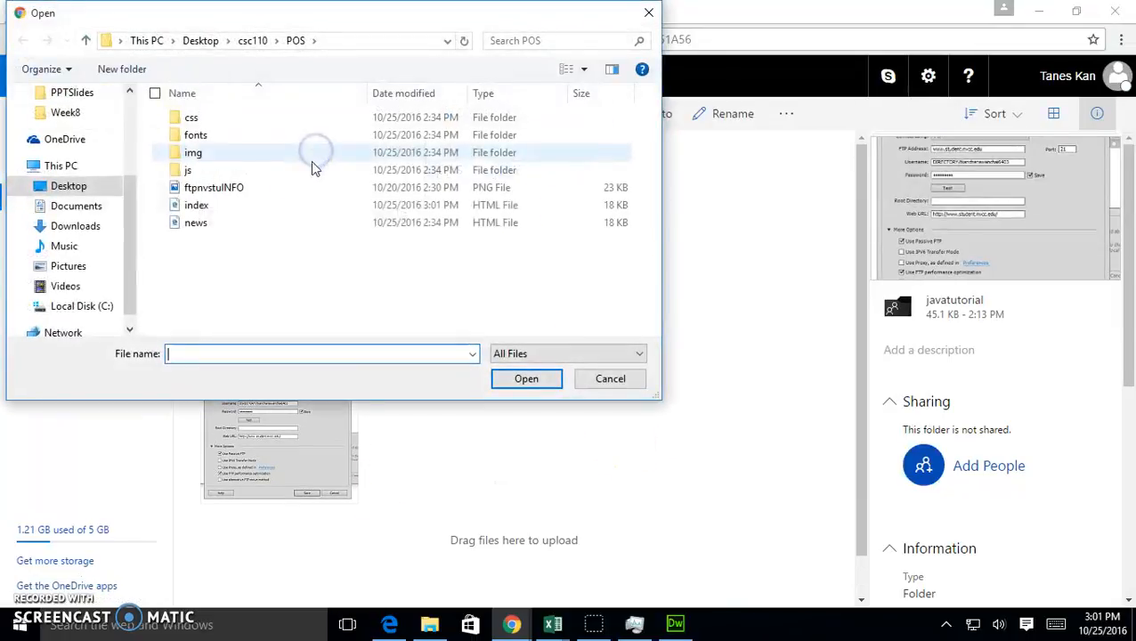
pyautogui.click(261, 206)
pyautogui.keyDown('ctrl'); pyautogui.click(261, 223); pyautogui.keyUp('ctrl')
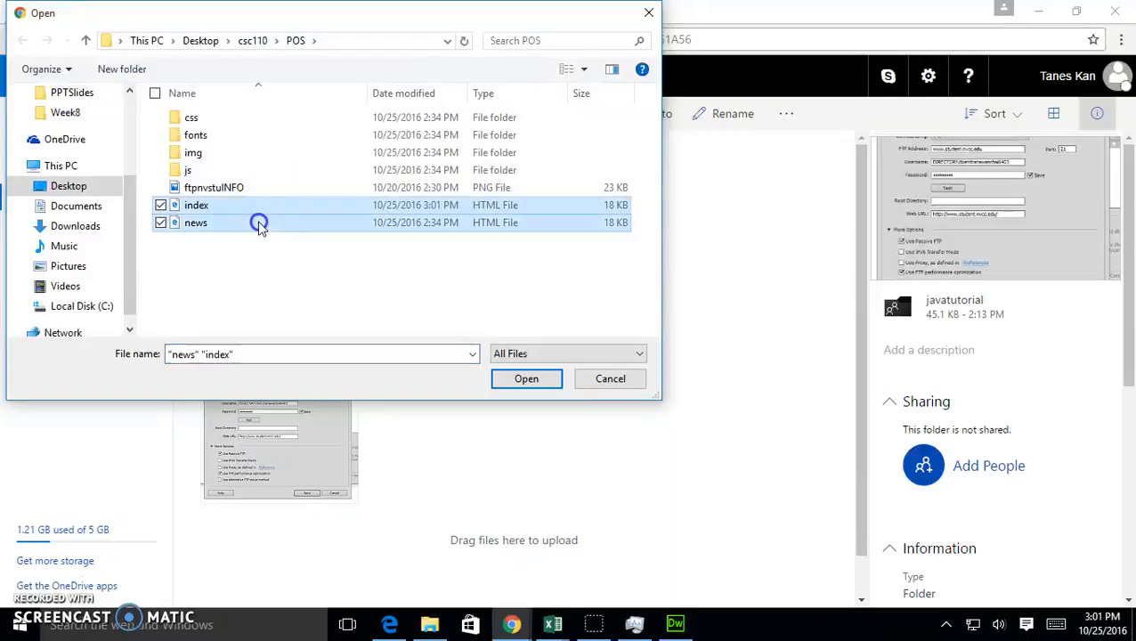
pyautogui.click(525, 379)
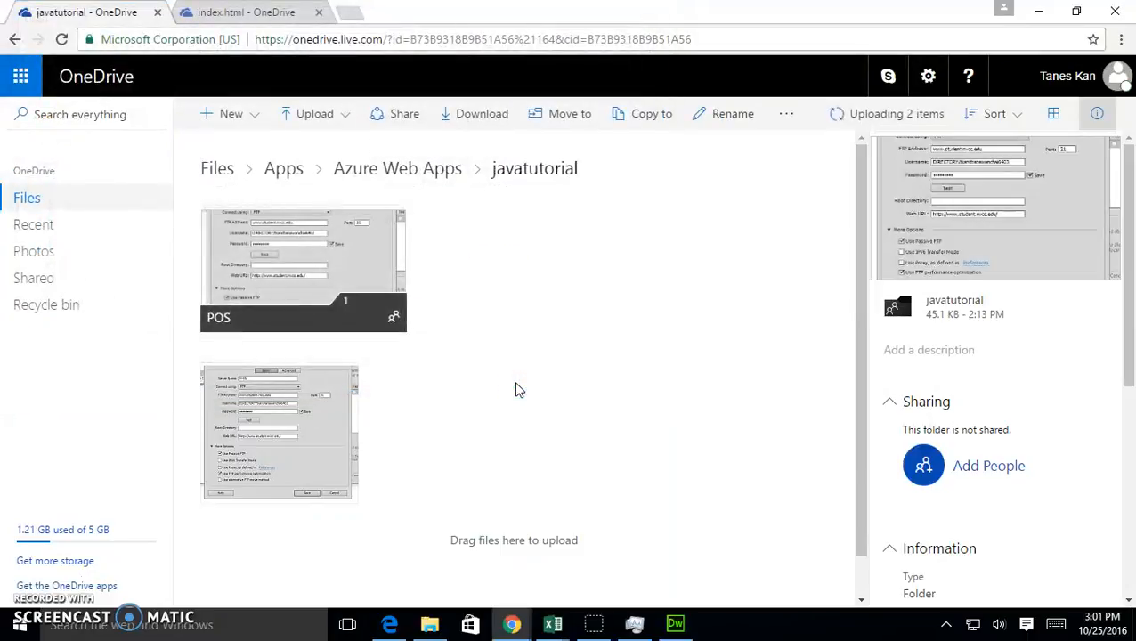
pyautogui.click(512, 386)
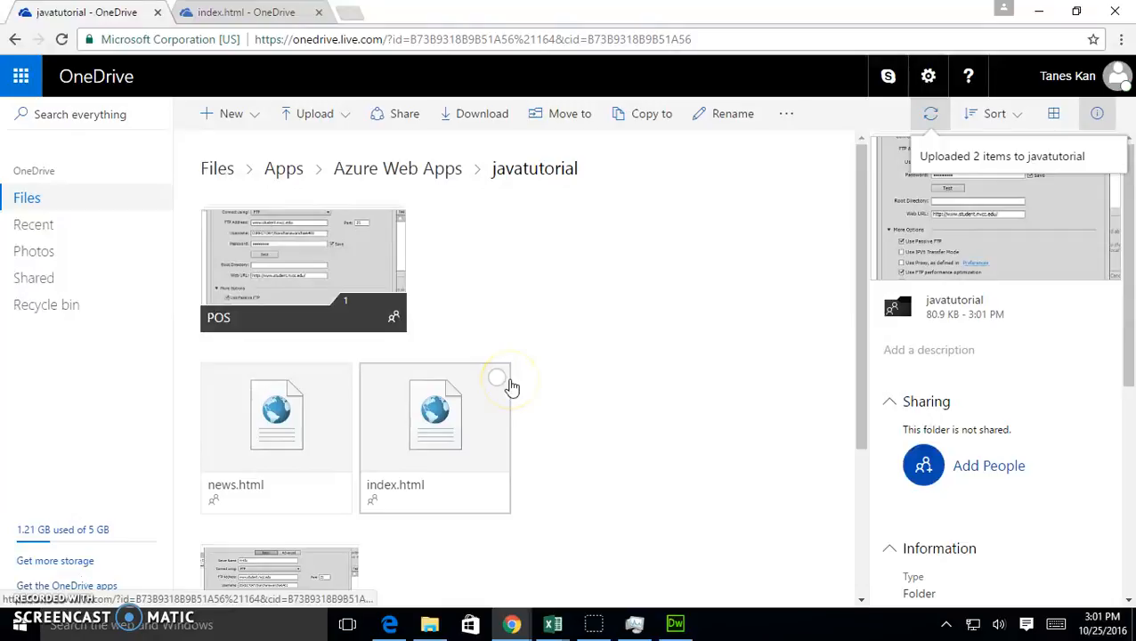
# - Switch to the Azure portal window, open the javatutorial web app from the dashboard and launch its site URL
pyautogui.moveTo(541, 18); pyautogui.dragTo(1133, 156)
pyautogui.click(1039, 9)
pyautogui.click(512, 626)
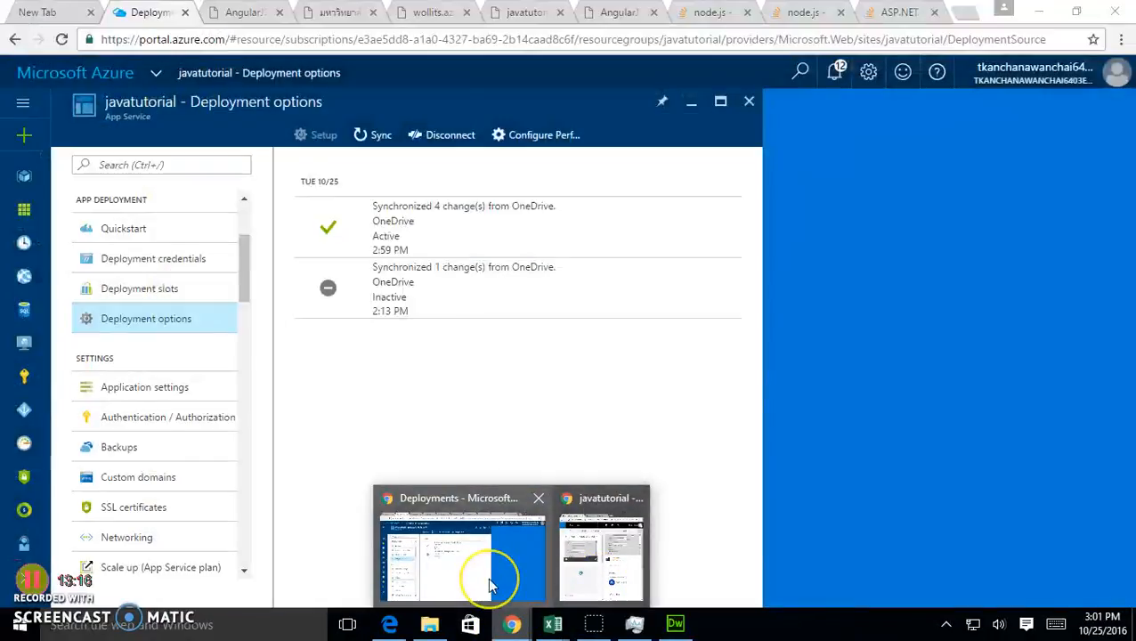
pyautogui.click(488, 583)
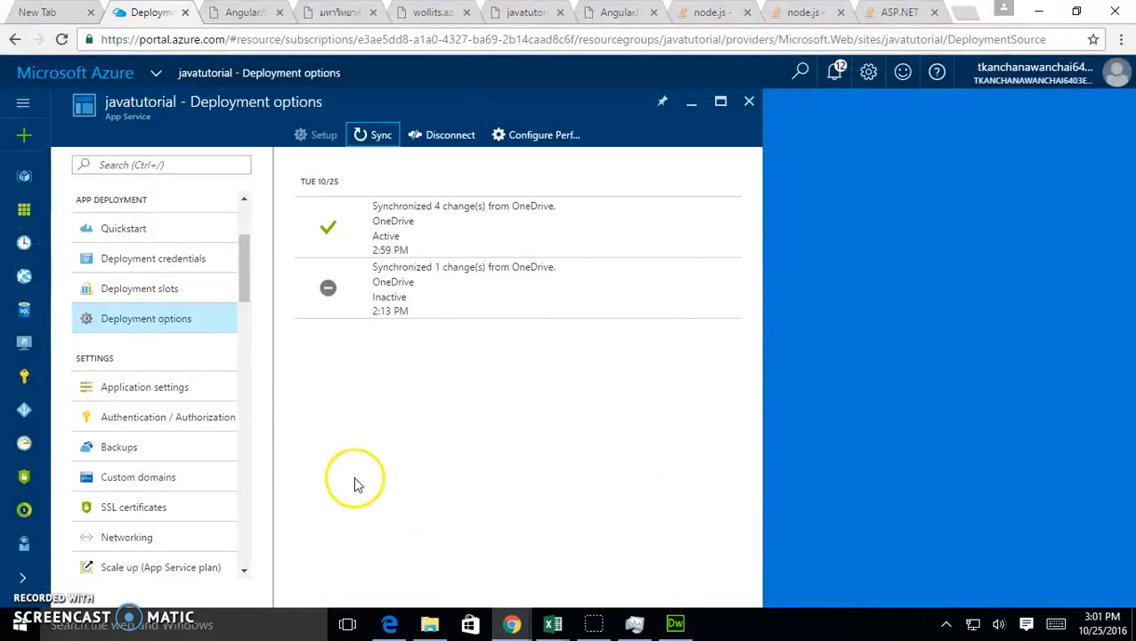
pyautogui.click(70, 82)
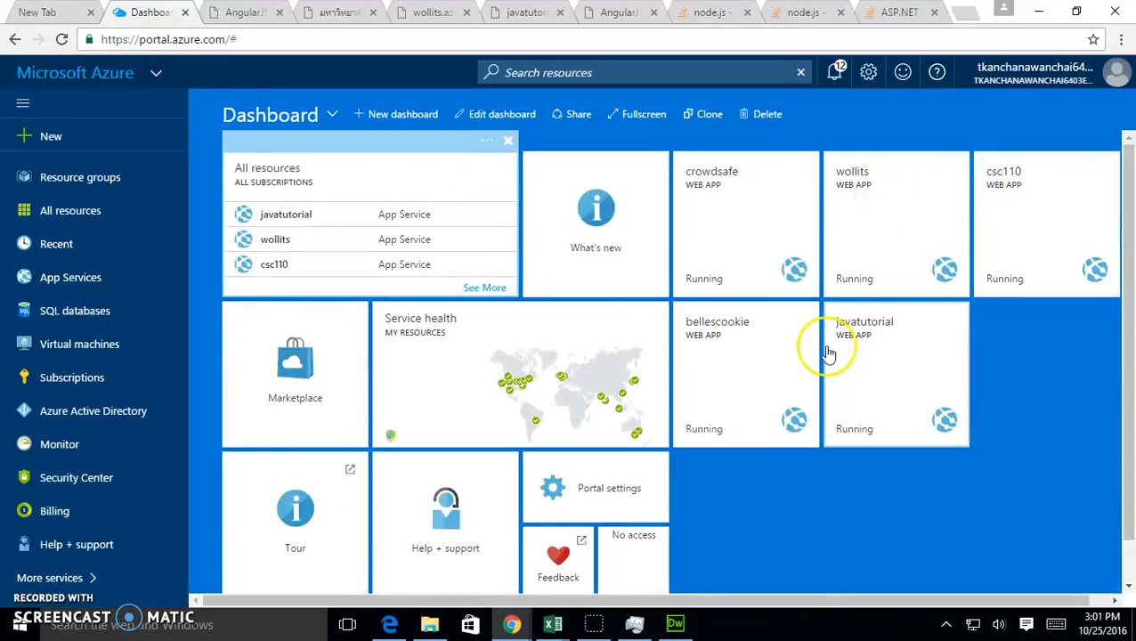
pyautogui.click(828, 353)
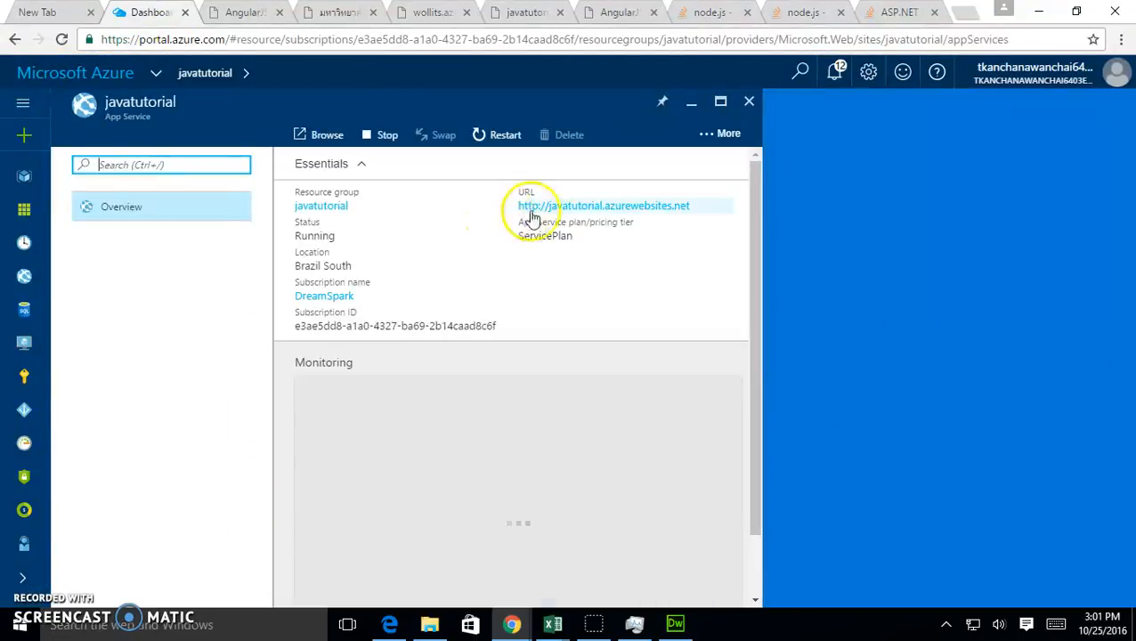
pyautogui.click(532, 214)
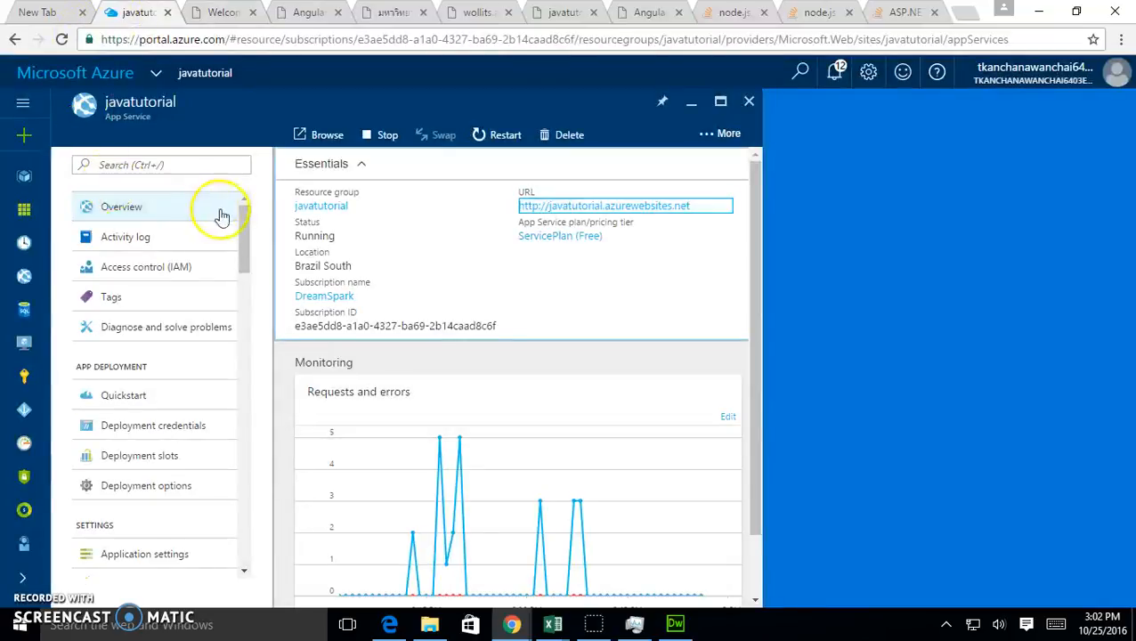
# - Open the javatutorial app's deployment options and run the OneDrive synchronization twice, confirming each request
pyautogui.scroll(-1, 204, 308)
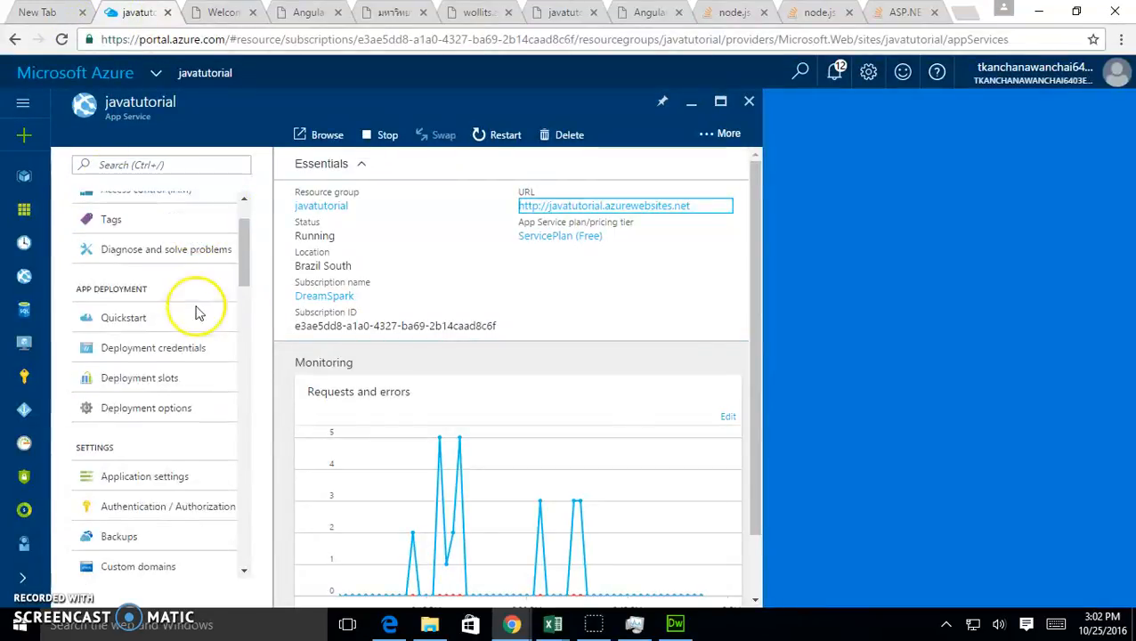
pyautogui.click(165, 402)
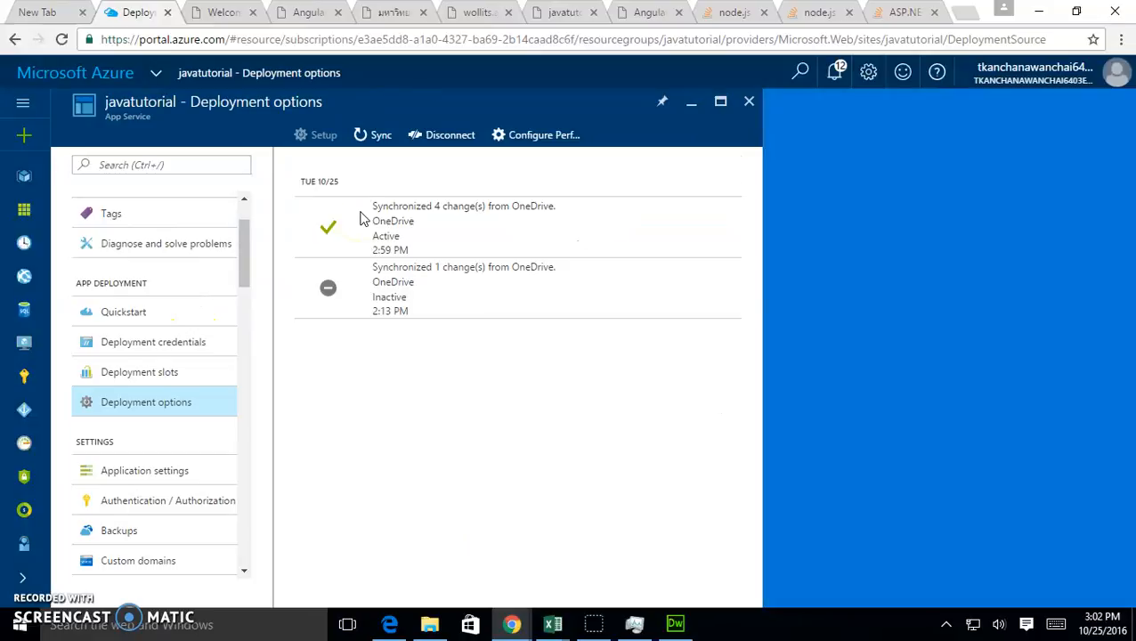
pyautogui.click(369, 138)
pyautogui.click(325, 262)
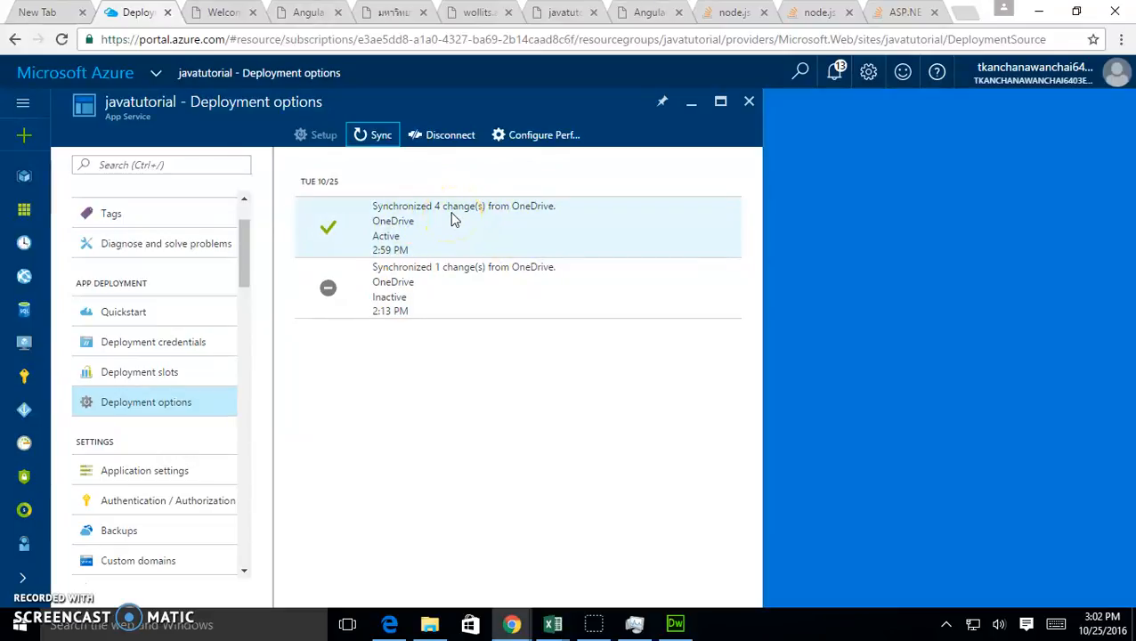
pyautogui.click(378, 134)
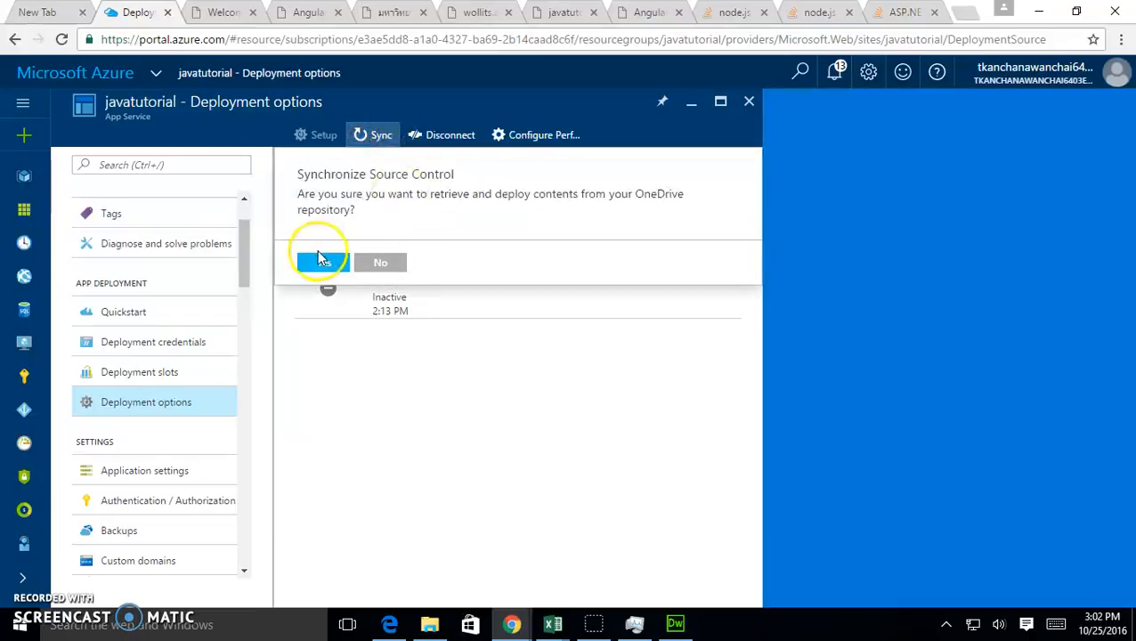
pyautogui.click(325, 261)
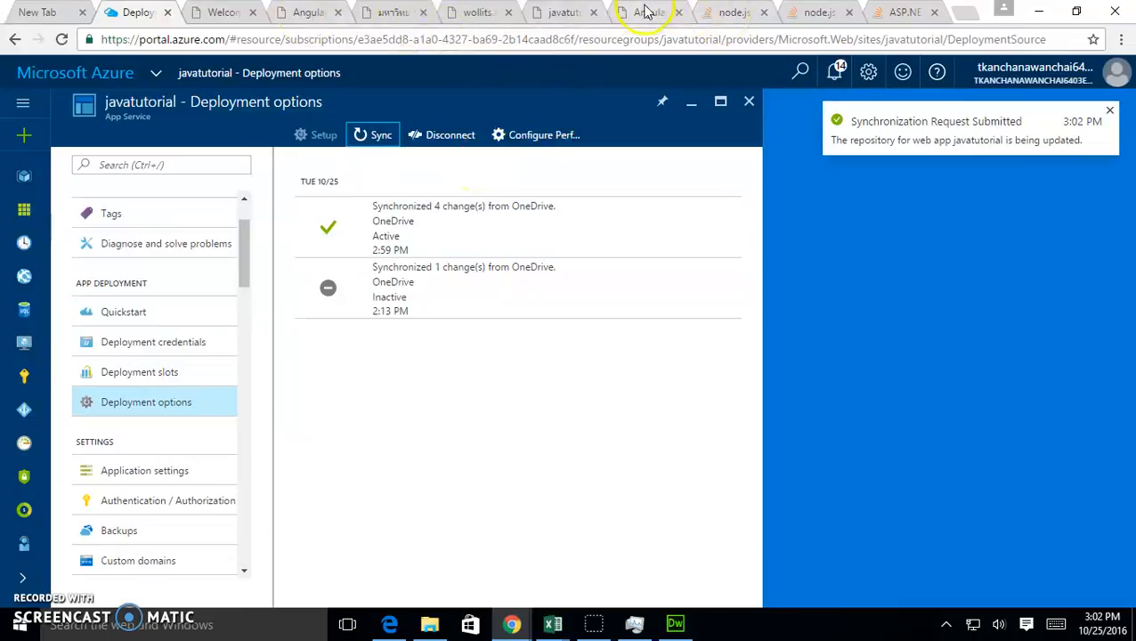
# - In the existing javatutorial site tab, load the root address javatutorial.azurewebsites.net without the index.html path
pyautogui.click(533, 12)
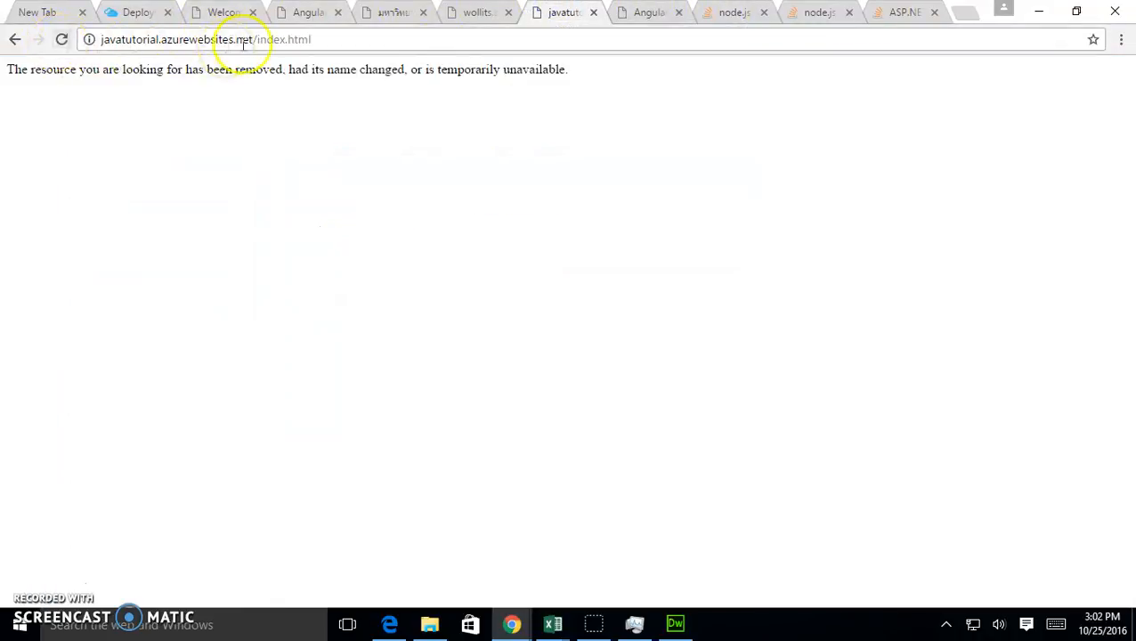
pyautogui.moveTo(254, 39); pyautogui.dragTo(352, 46)
pyautogui.press('BackSpace')
pyautogui.press('Return')
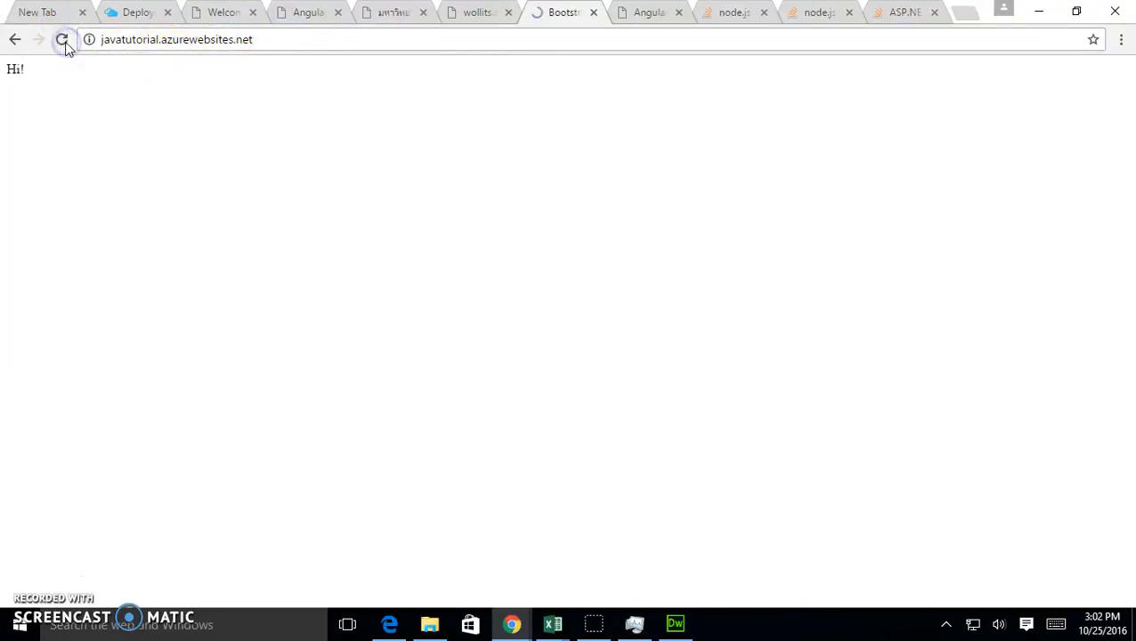
# - Examine the deployed home page from top to bottom, checking its layout, styling and images
pyautogui.scroll(-5, 649, 238)
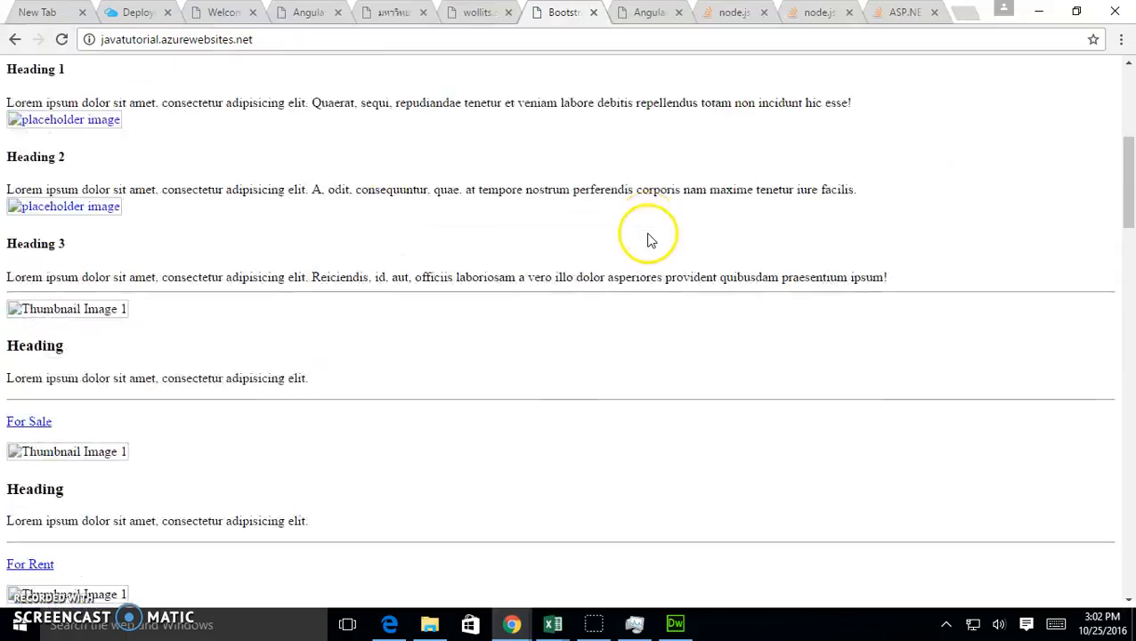
pyautogui.scroll(-5, 637, 285)
pyautogui.scroll(10, 560, 358)
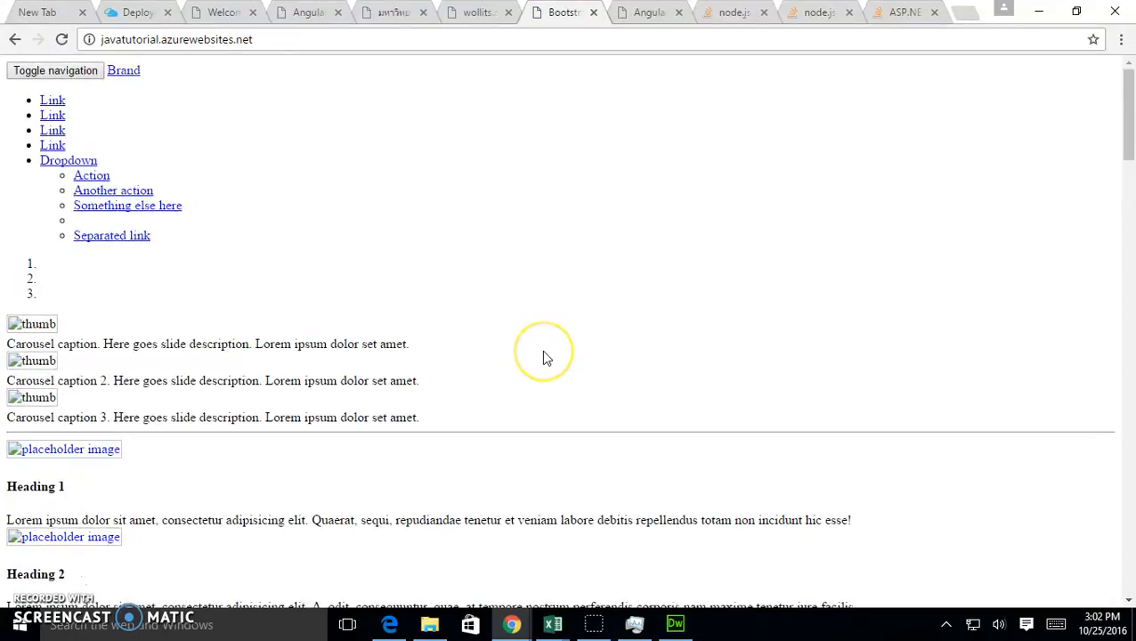
pyautogui.scroll(-15, 545, 357)
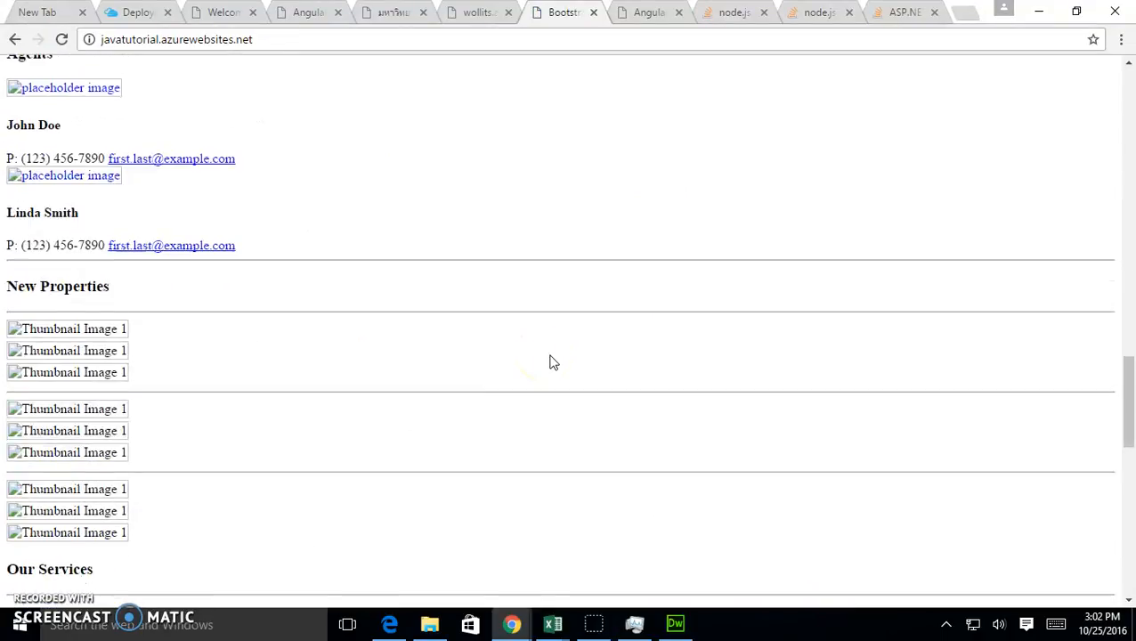
pyautogui.scroll(5, 556, 360)
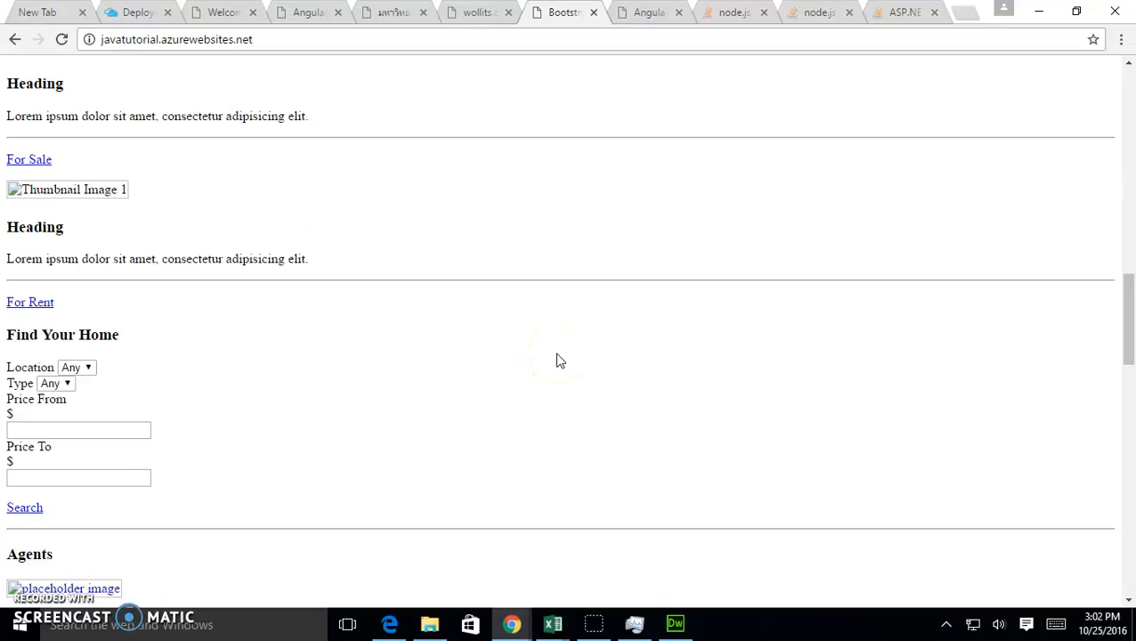
pyautogui.scroll(10, 558, 359)
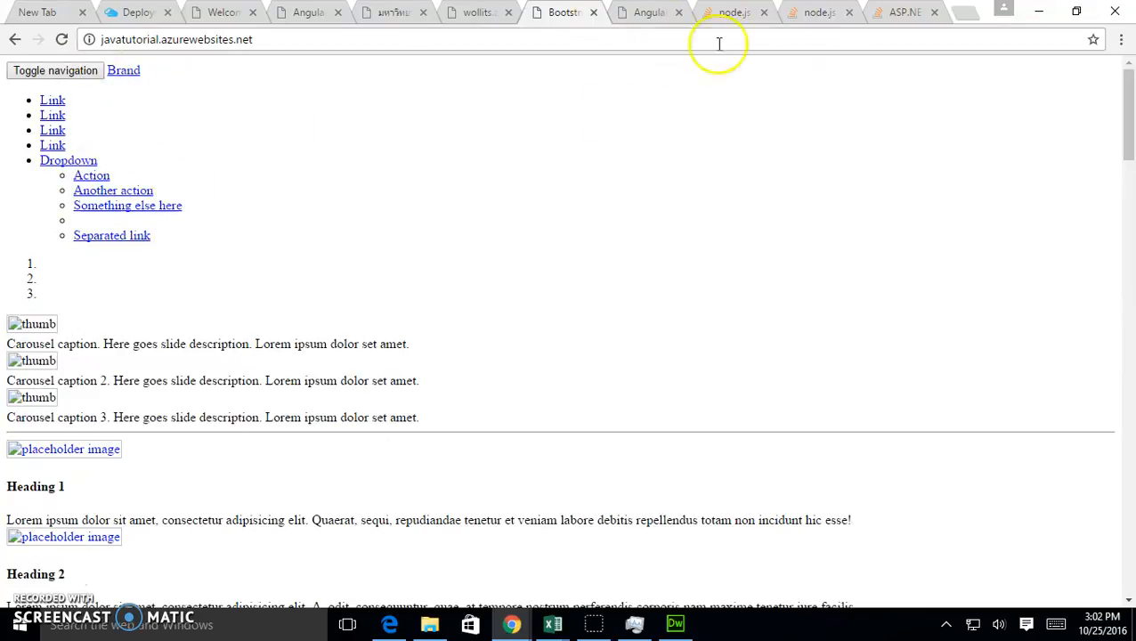
pyautogui.scroll(-1, 221, 256)
pyautogui.scroll(1, 145, 322)
pyautogui.click(675, 624)
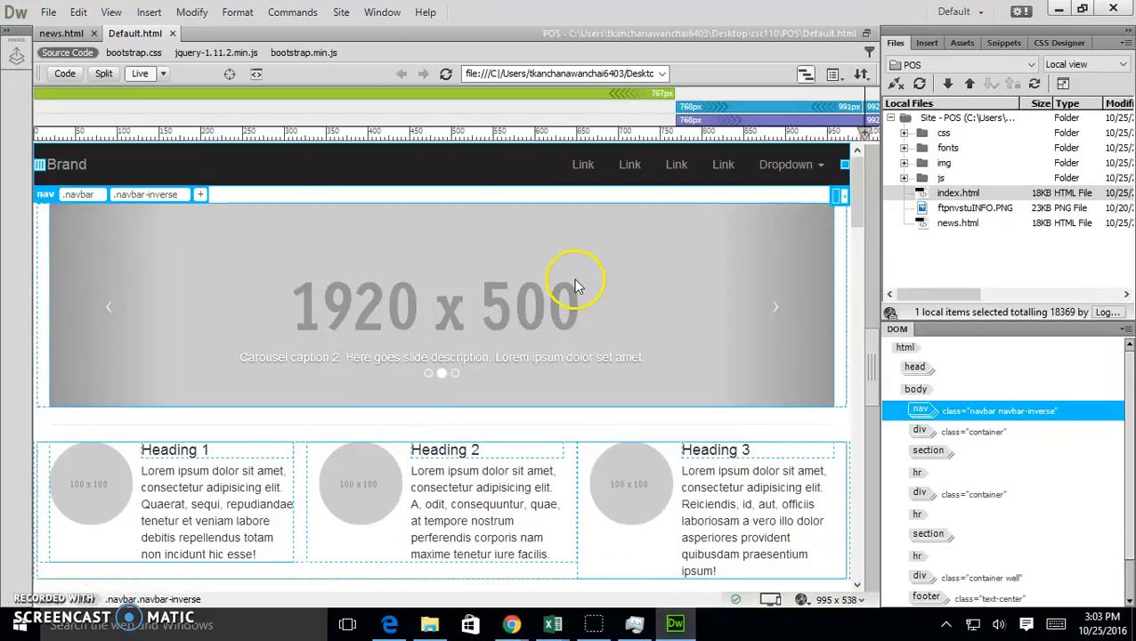
pyautogui.click(969, 84)
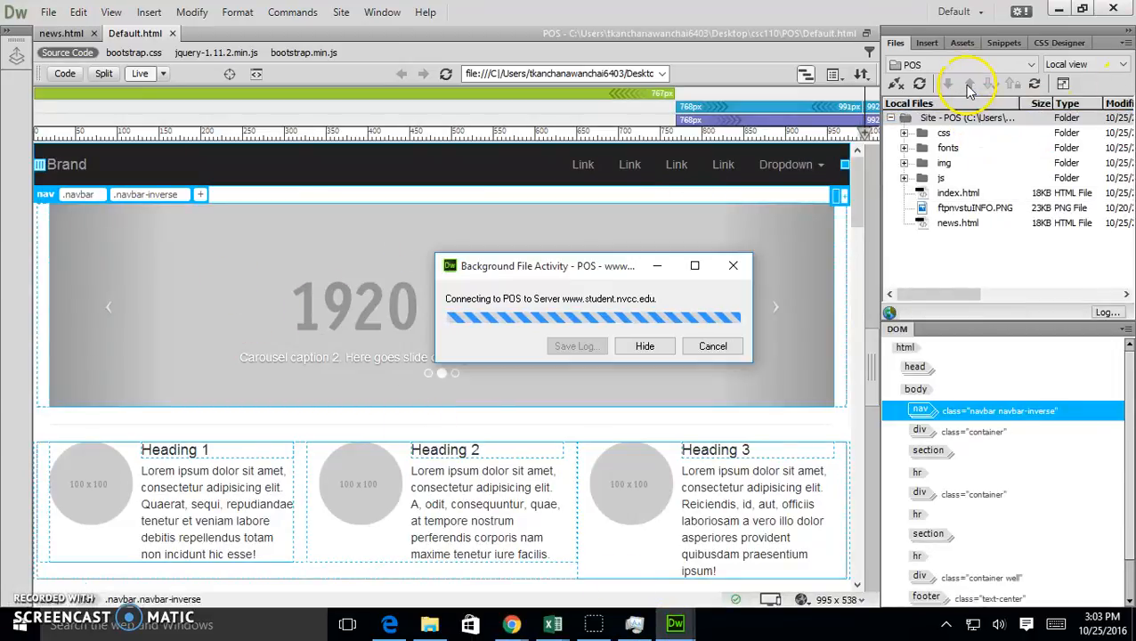
pyautogui.click(713, 347)
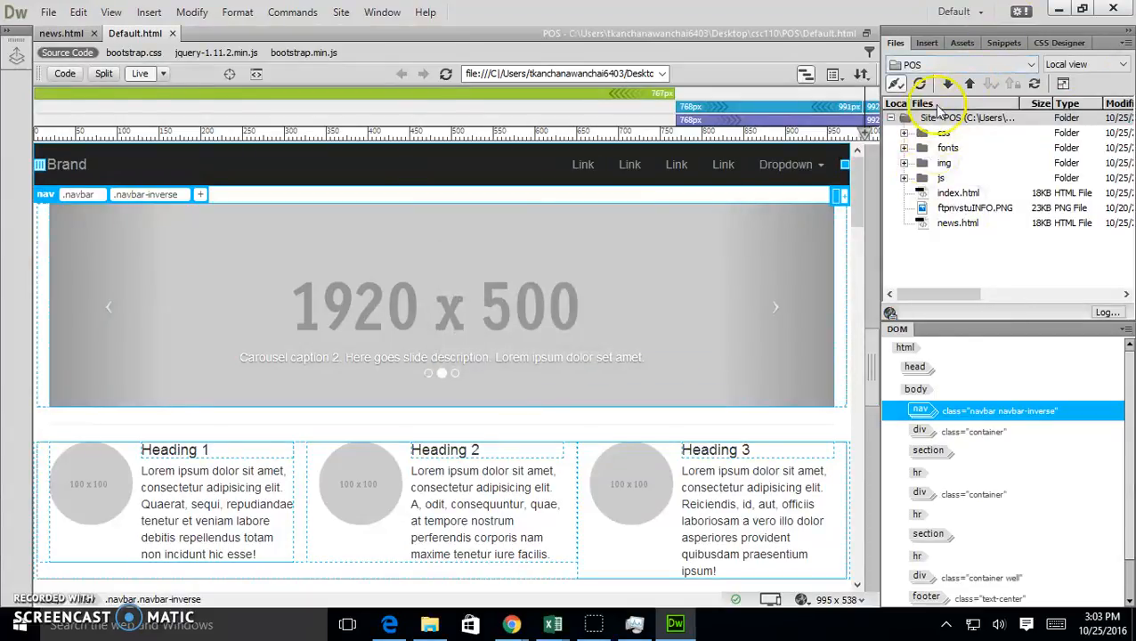
pyautogui.click(897, 85)
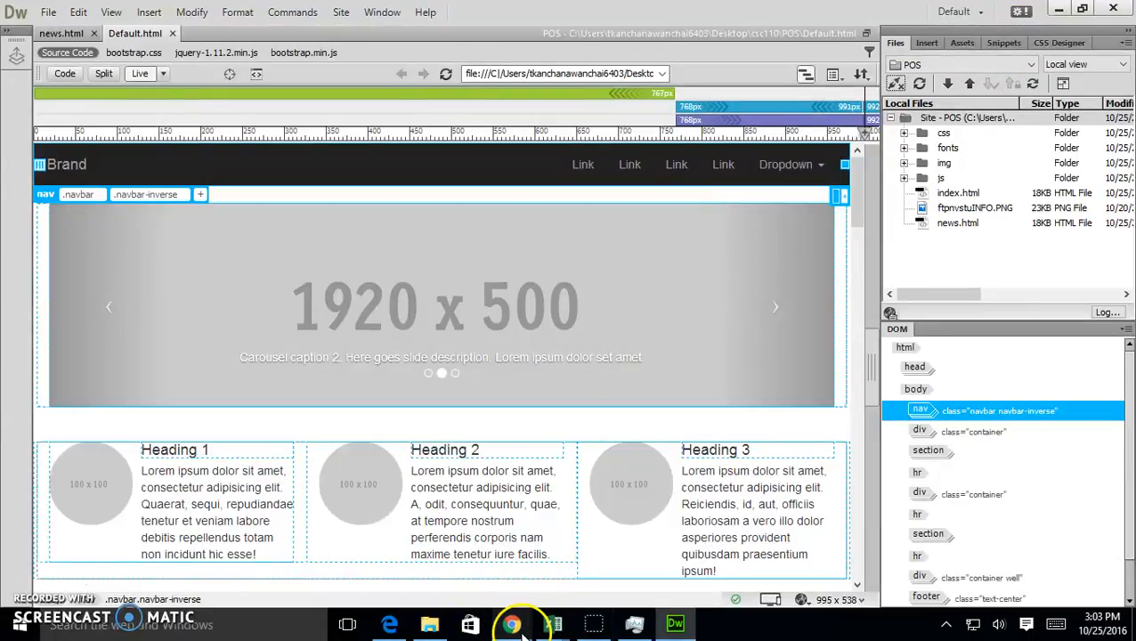
# - Switch to the OneDrive browser window showing the javatutorial folder and maximize it
pyautogui.moveTo(521, 628)
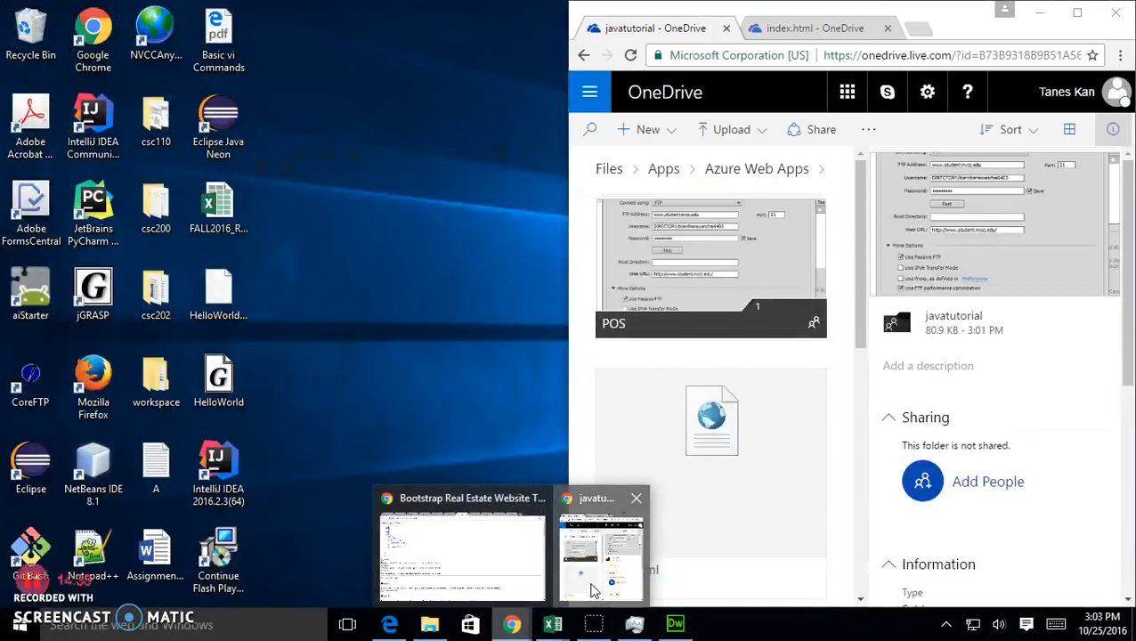
pyautogui.click(593, 575)
pyautogui.click(1074, 16)
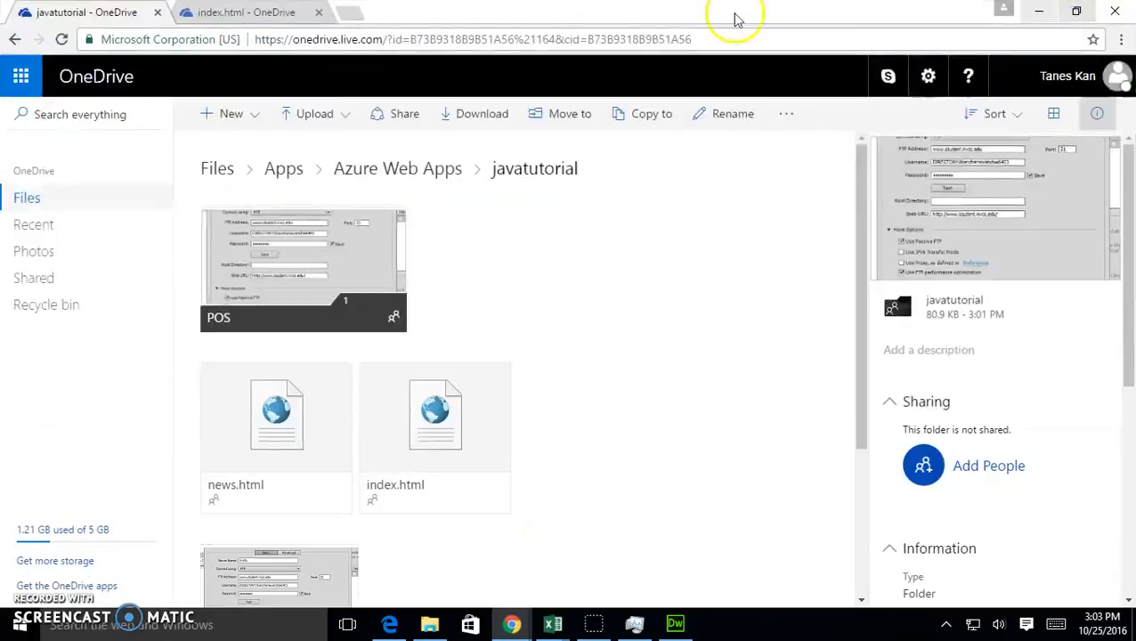
# - Try to upload everything in the local csc110 POS folder to the javatutorial folder using the file upload
pyautogui.click(319, 111)
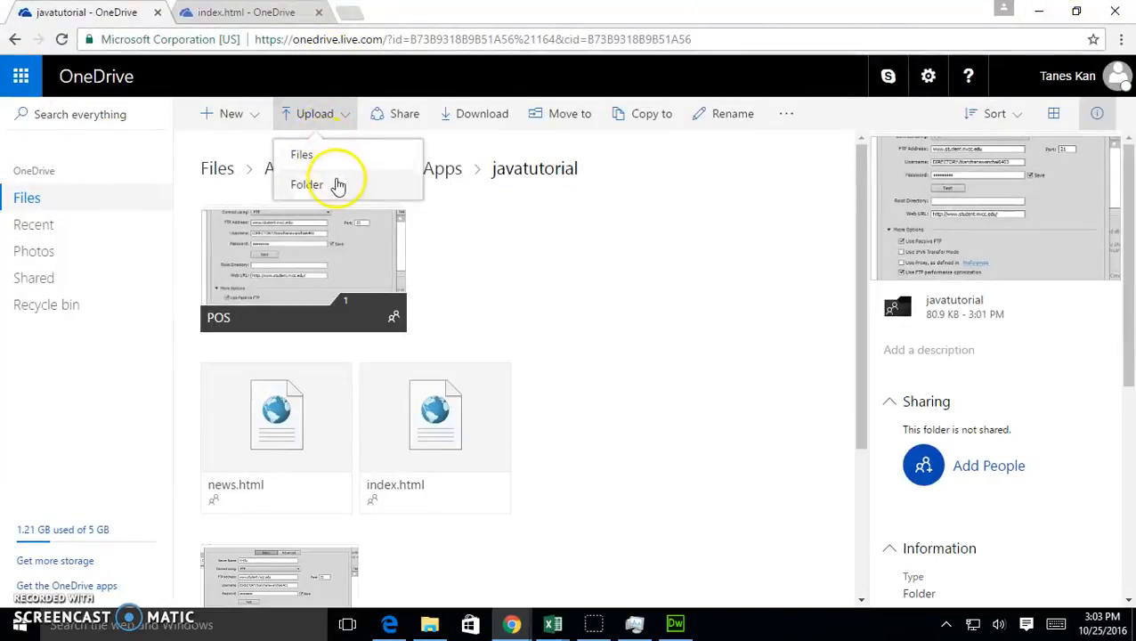
pyautogui.click(330, 157)
pyautogui.click(287, 116)
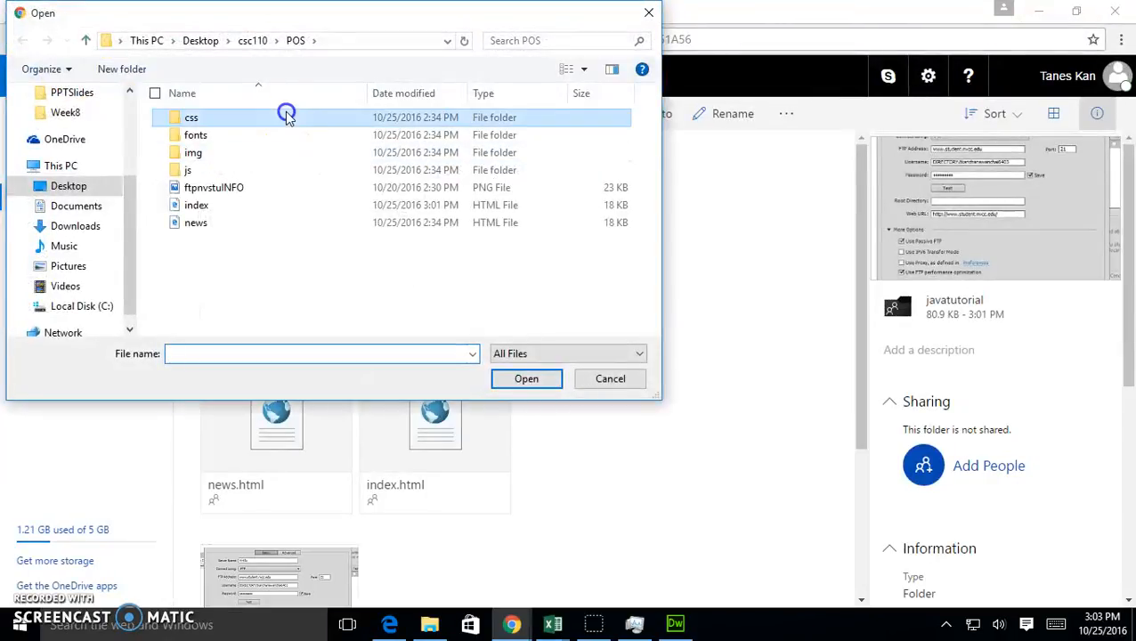
pyautogui.keyDown('shift'); pyautogui.click(272, 228); pyautogui.keyUp('shift')
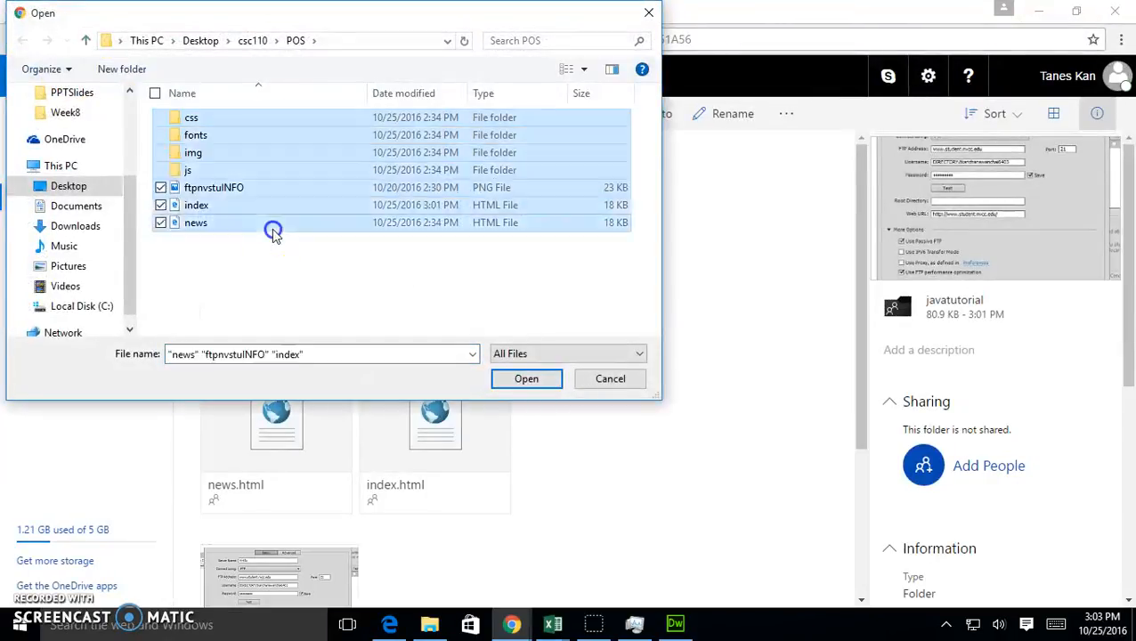
pyautogui.click(259, 40)
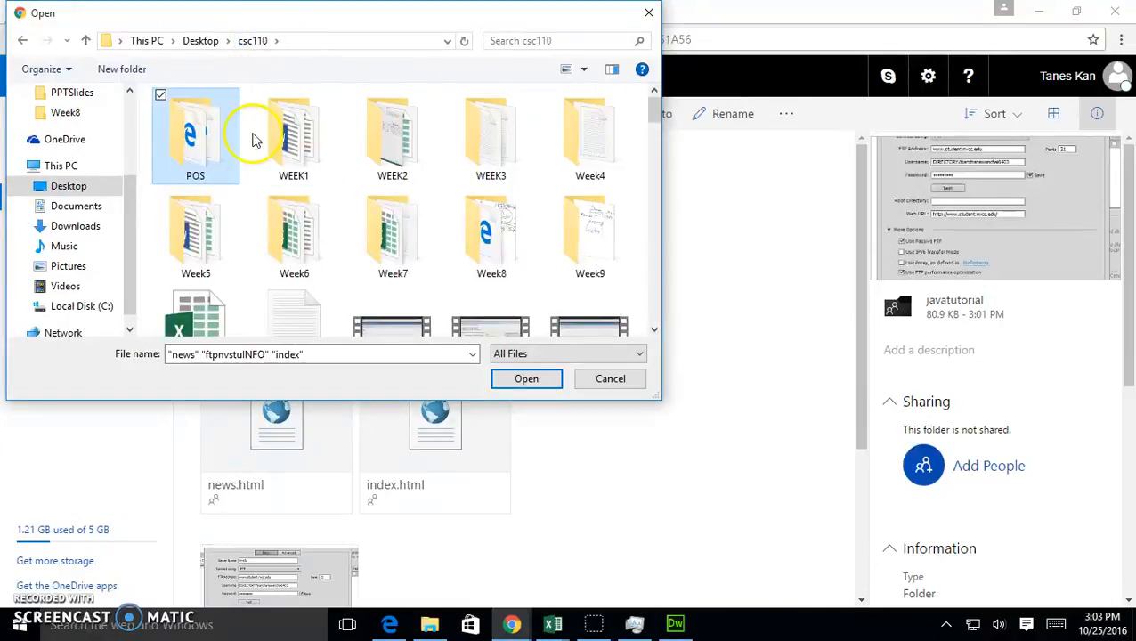
pyautogui.click(524, 379)
pyautogui.click(541, 376)
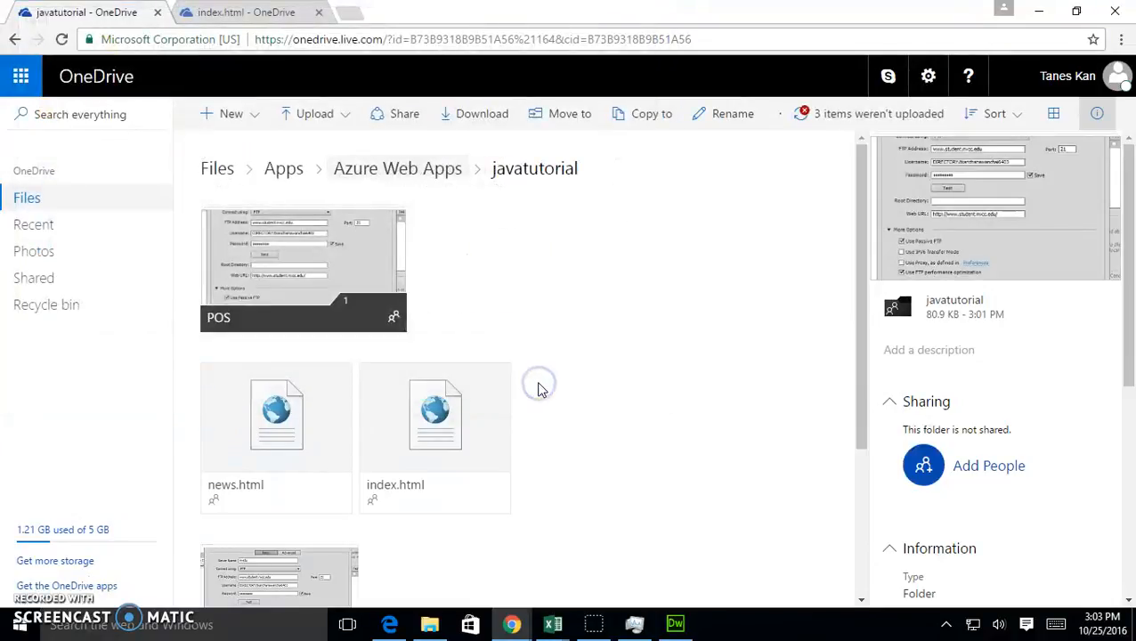
pyautogui.scroll(-2, 497, 296)
pyautogui.scroll(2, 497, 297)
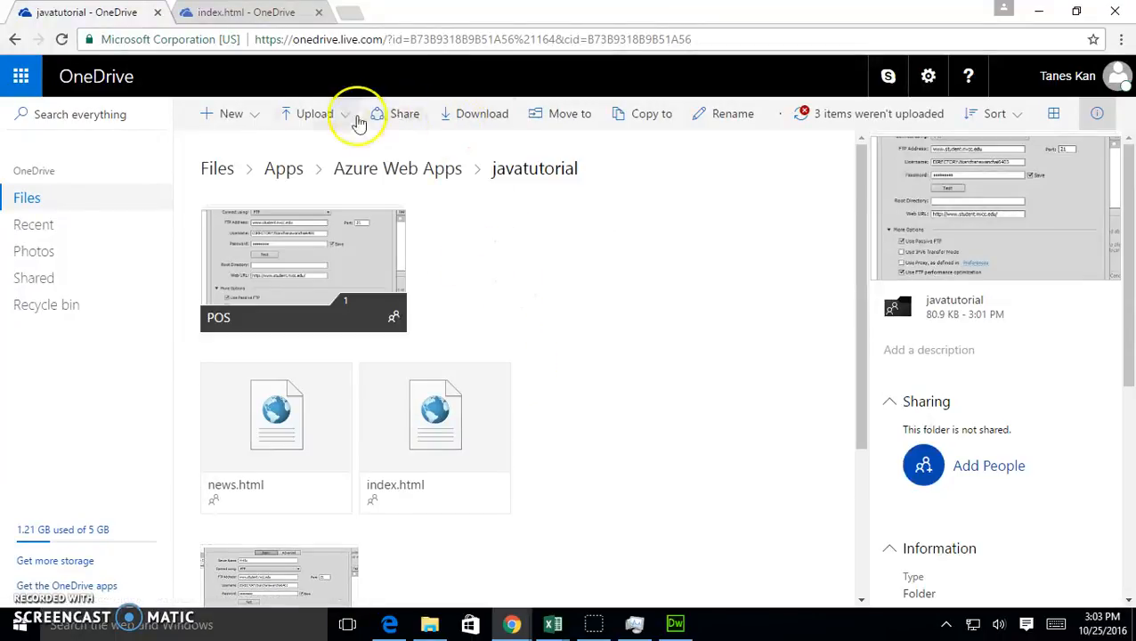
# - Upload the whole local csc110 POS folder to the javatutorial folder using the folder upload
pyautogui.click(307, 114)
pyautogui.click(307, 185)
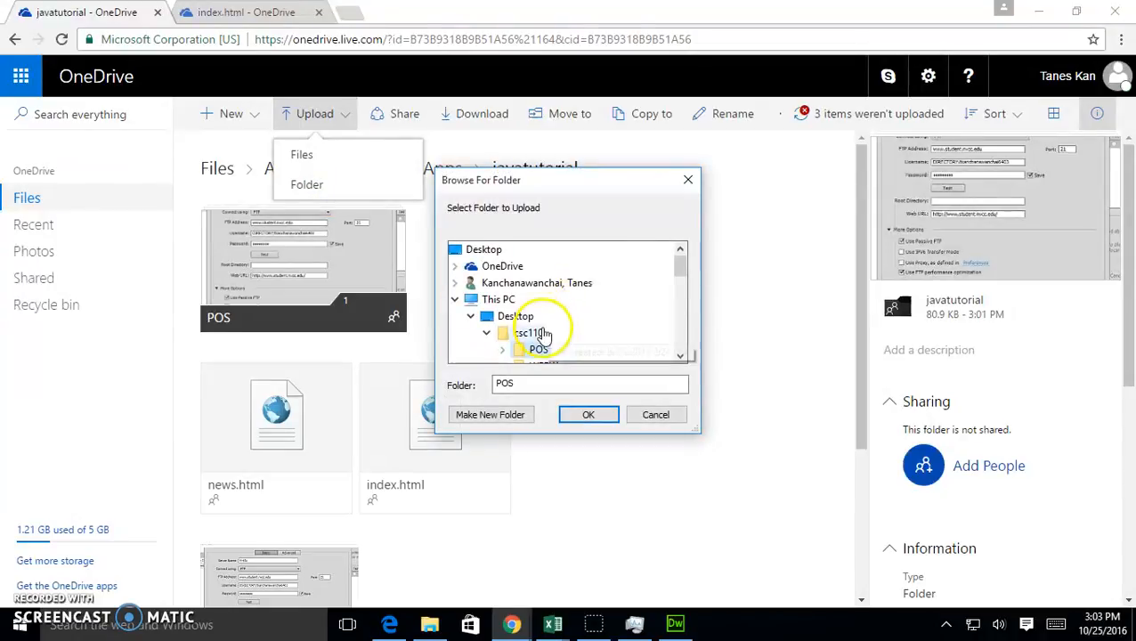
pyautogui.click(581, 414)
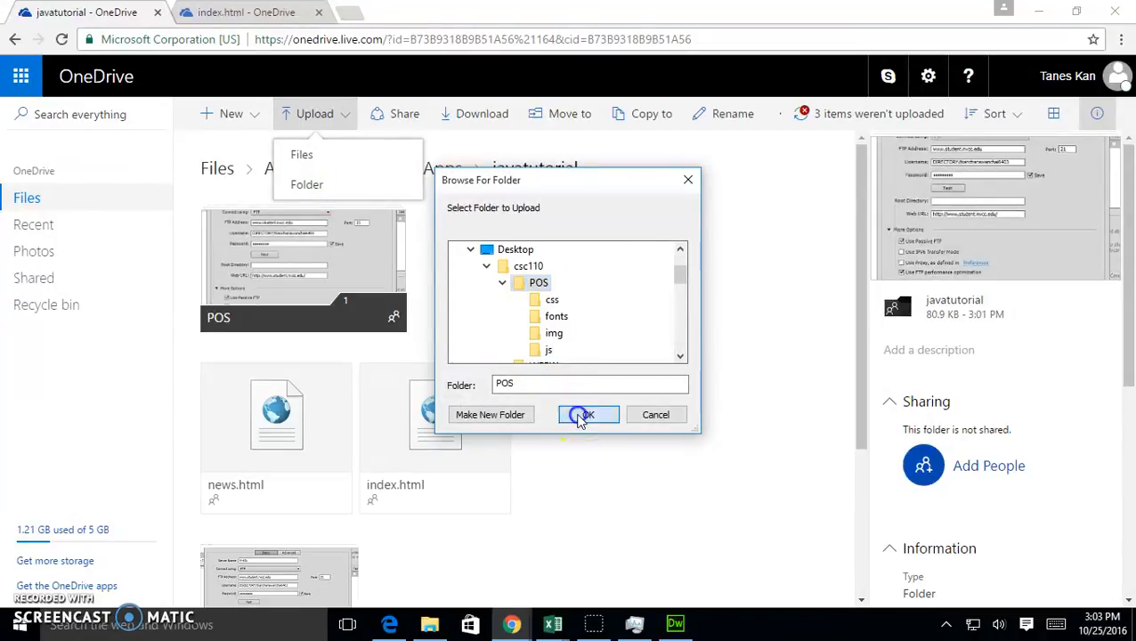